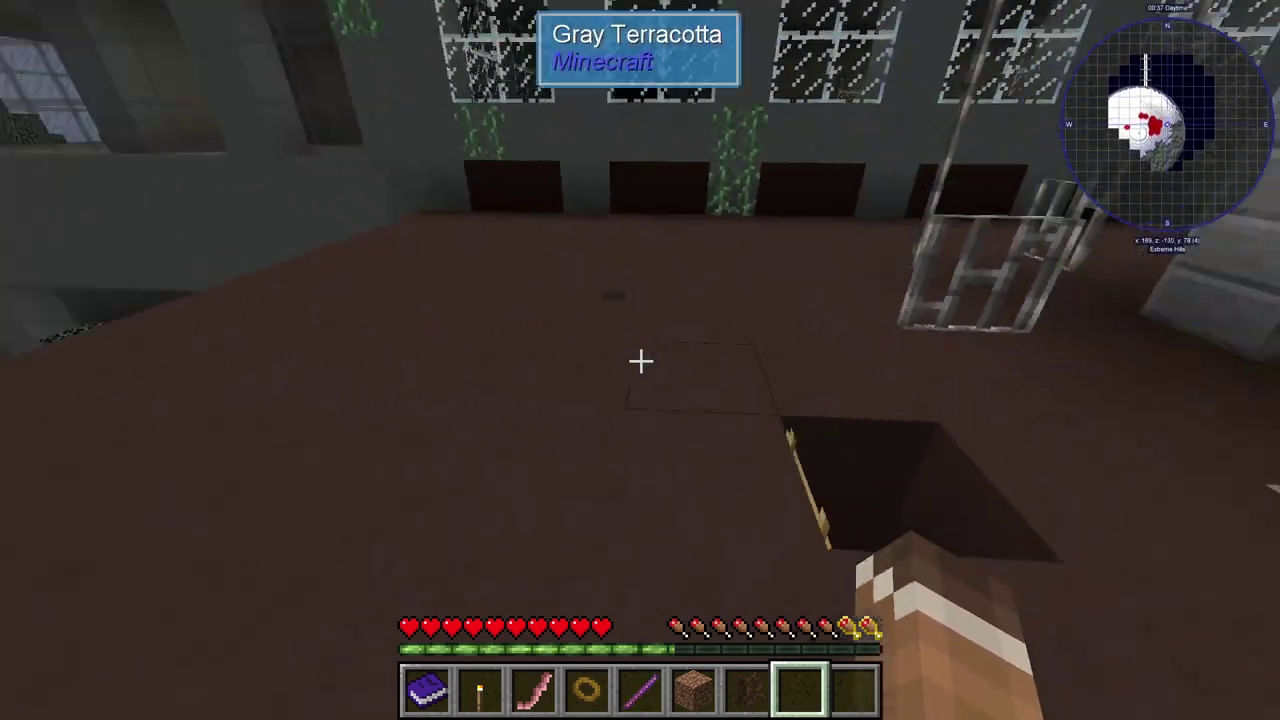
- Walk to the ladder hole and break out several gray stained glass panes
key(w)
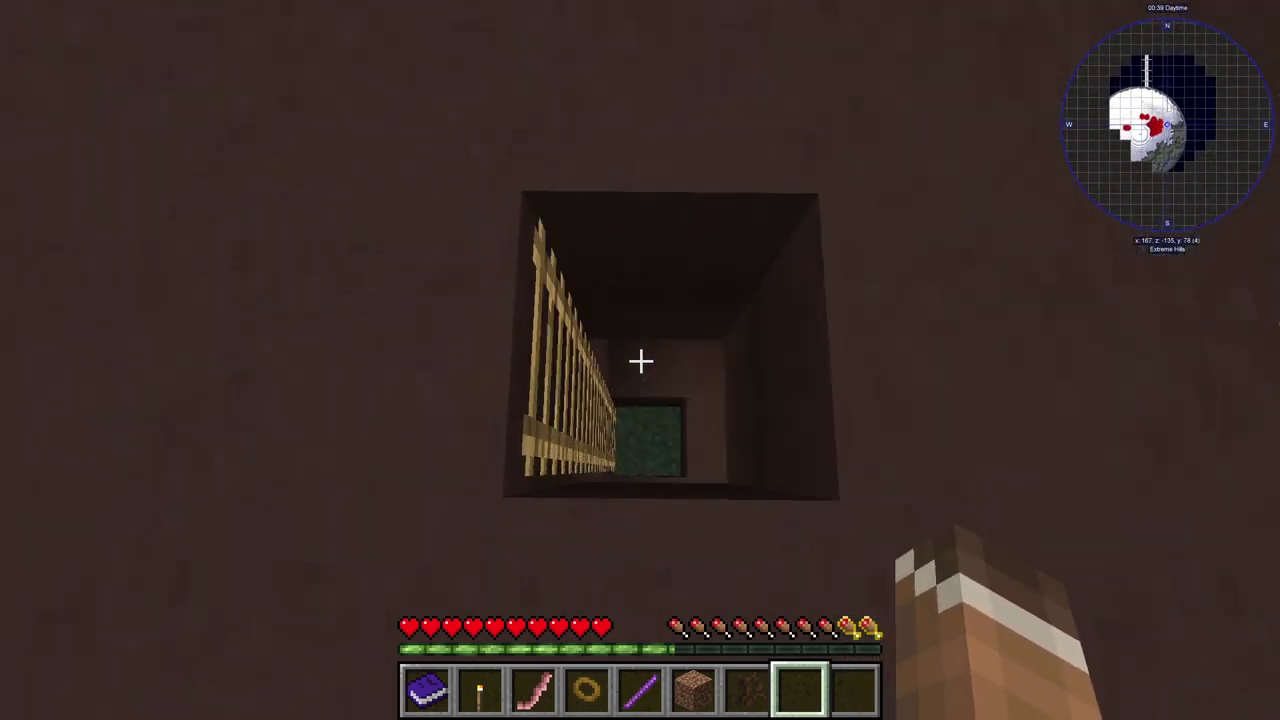
key(w)
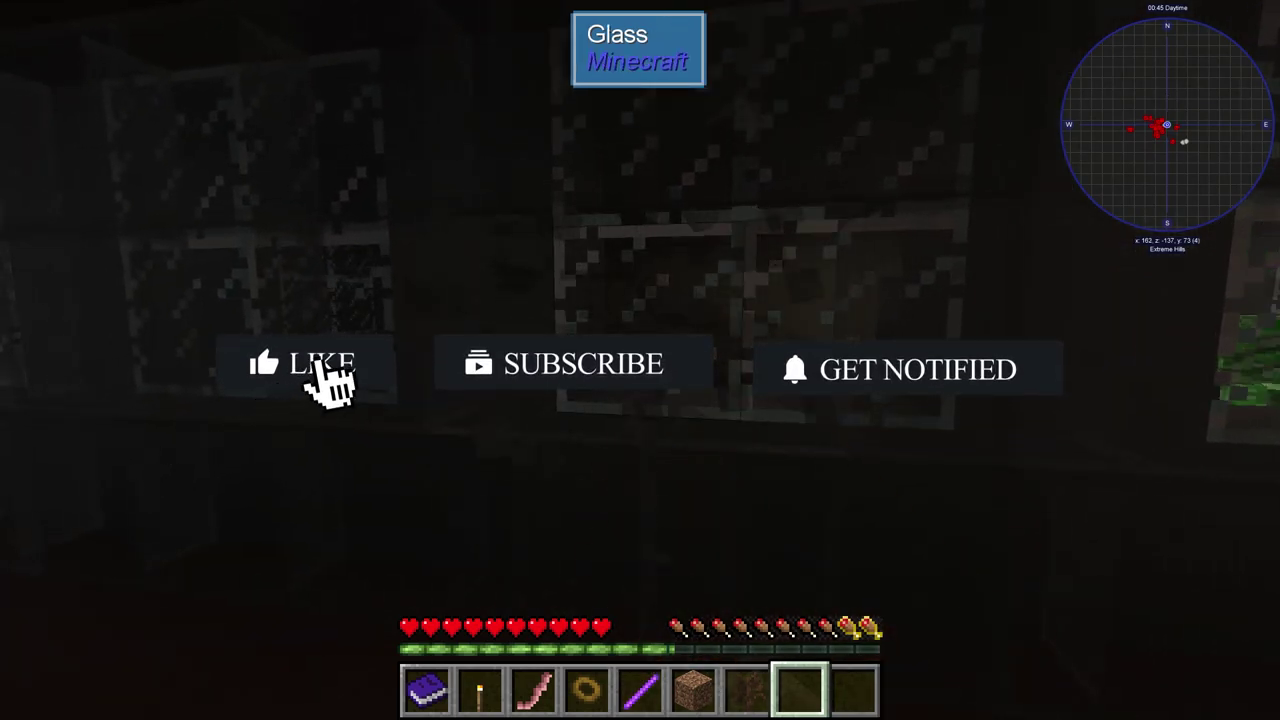
click(640, 360)
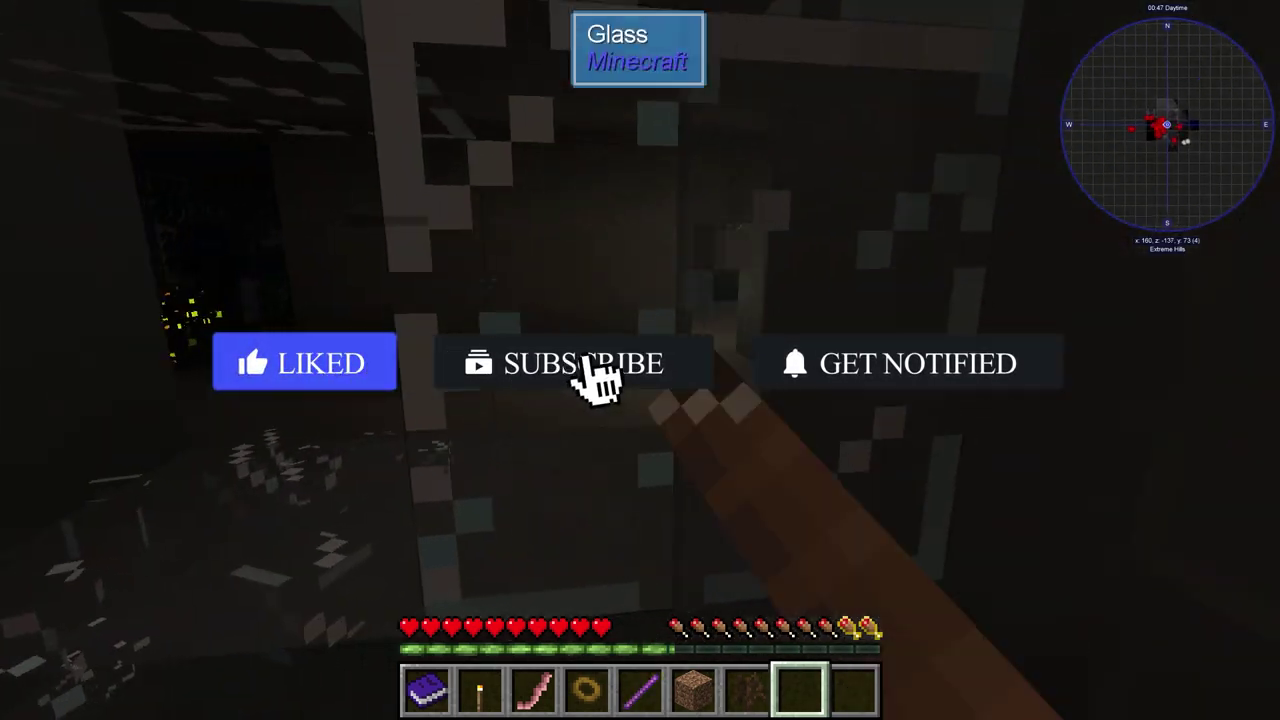
click(640, 360)
click(640, 360)
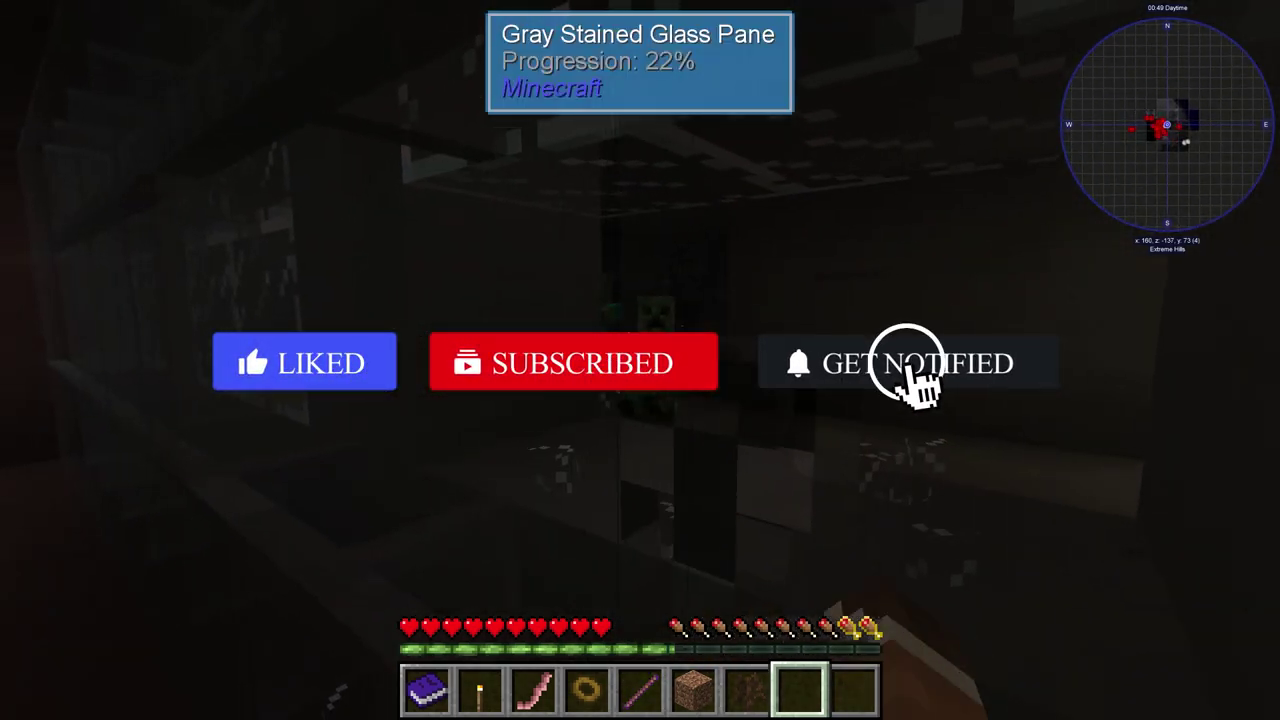
click(640, 360)
- Hit the creeper three times, then hold the Advancement Book
click(640, 360)
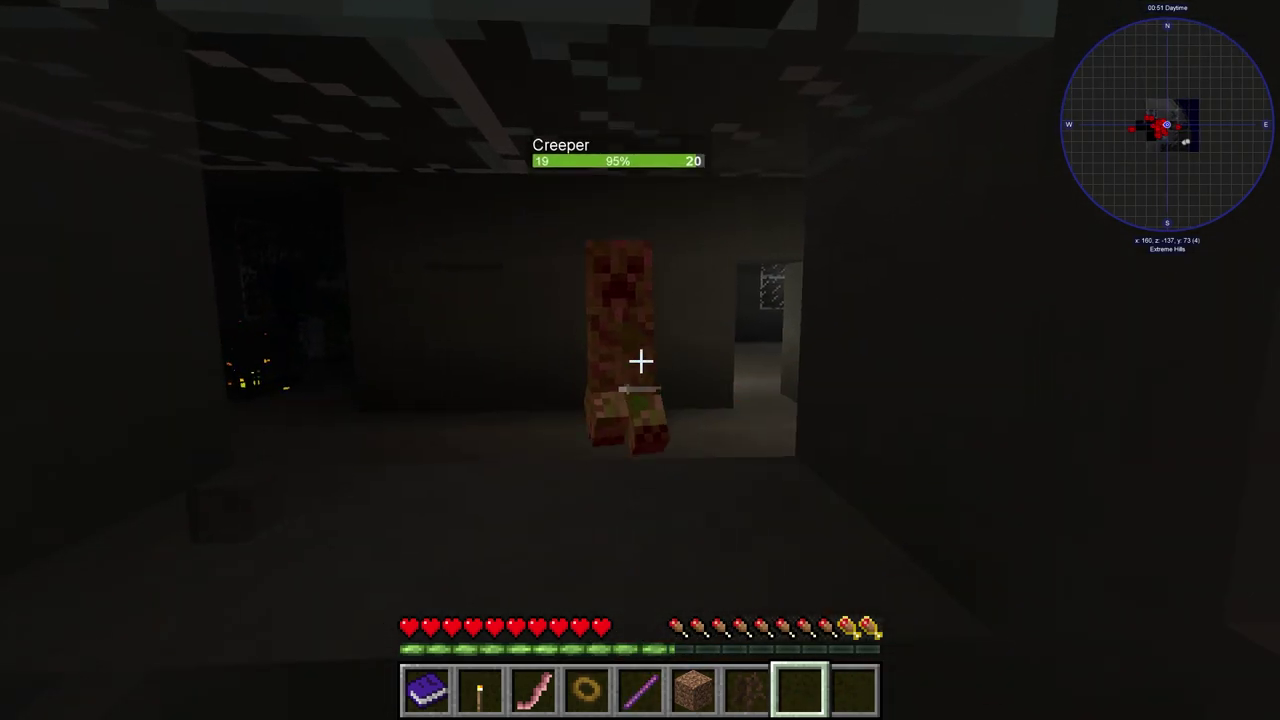
scroll(640, 360, up, 3)
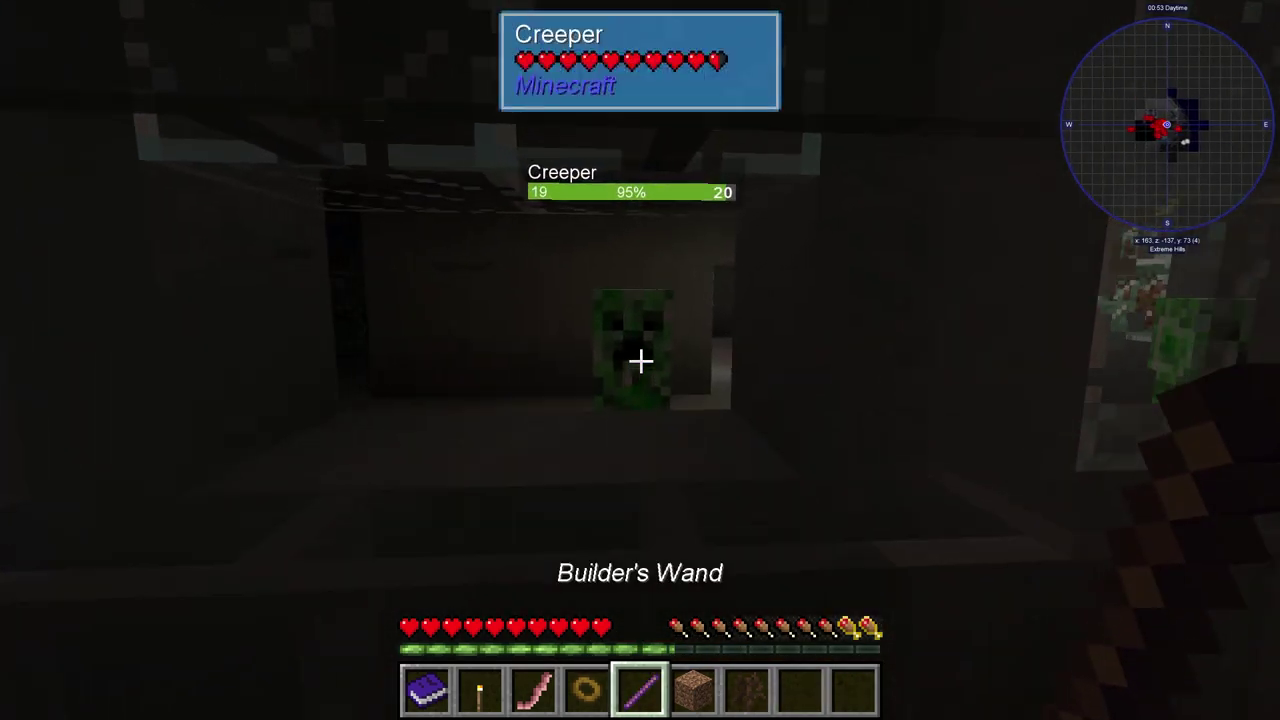
click(640, 360)
click(640, 360)
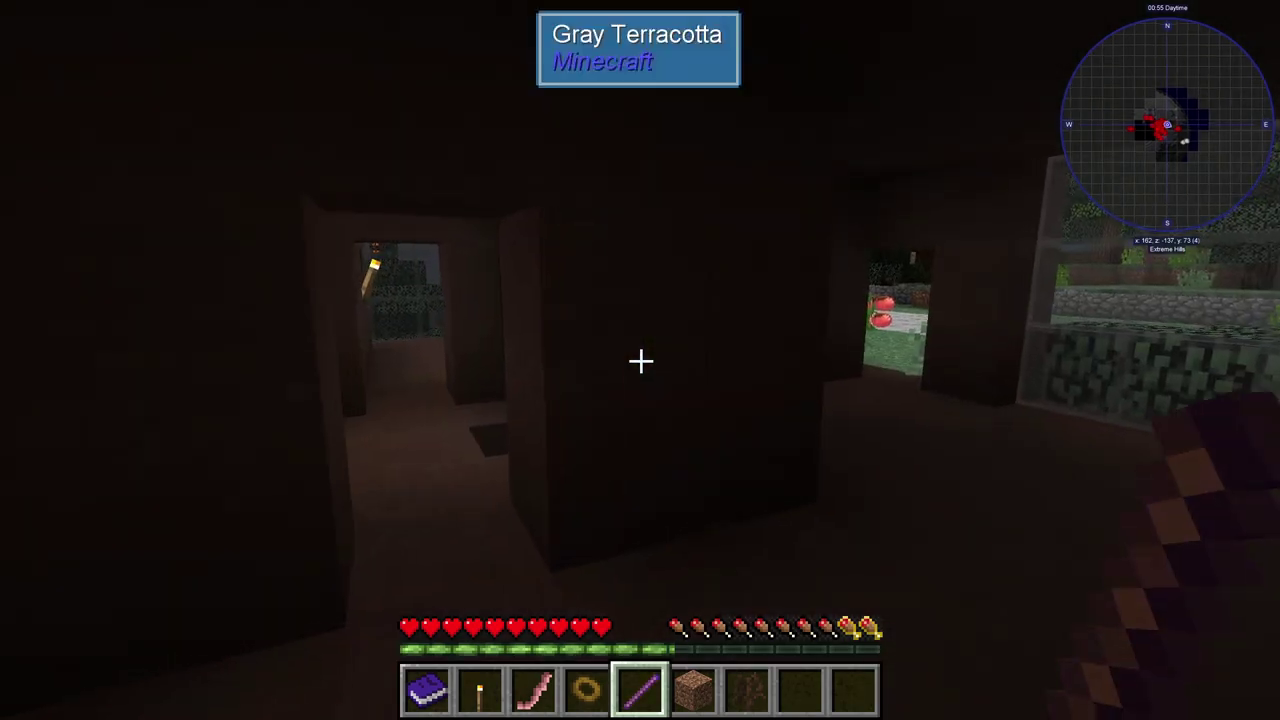
key(1)
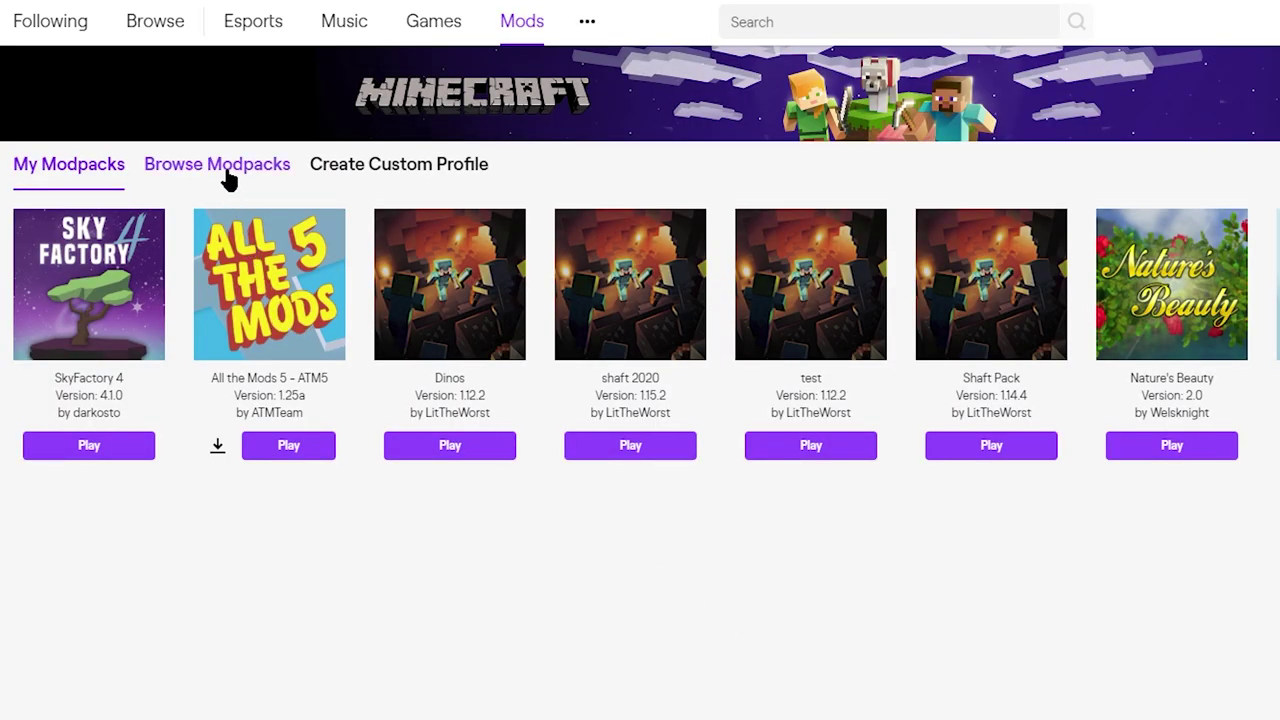
- Scroll through the Browse Modpacks catalogue, then return to the installed modpacks
click(228, 178)
scroll(172, 413, down, 3)
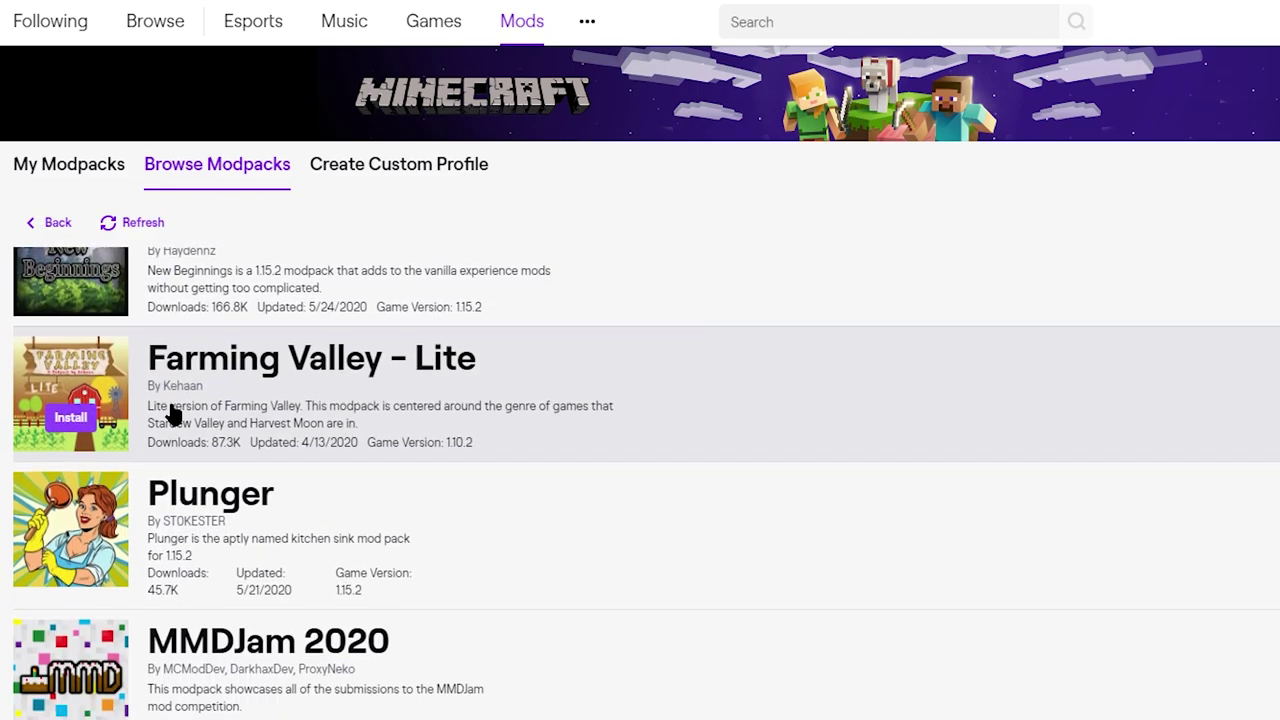
scroll(172, 413, down, 1)
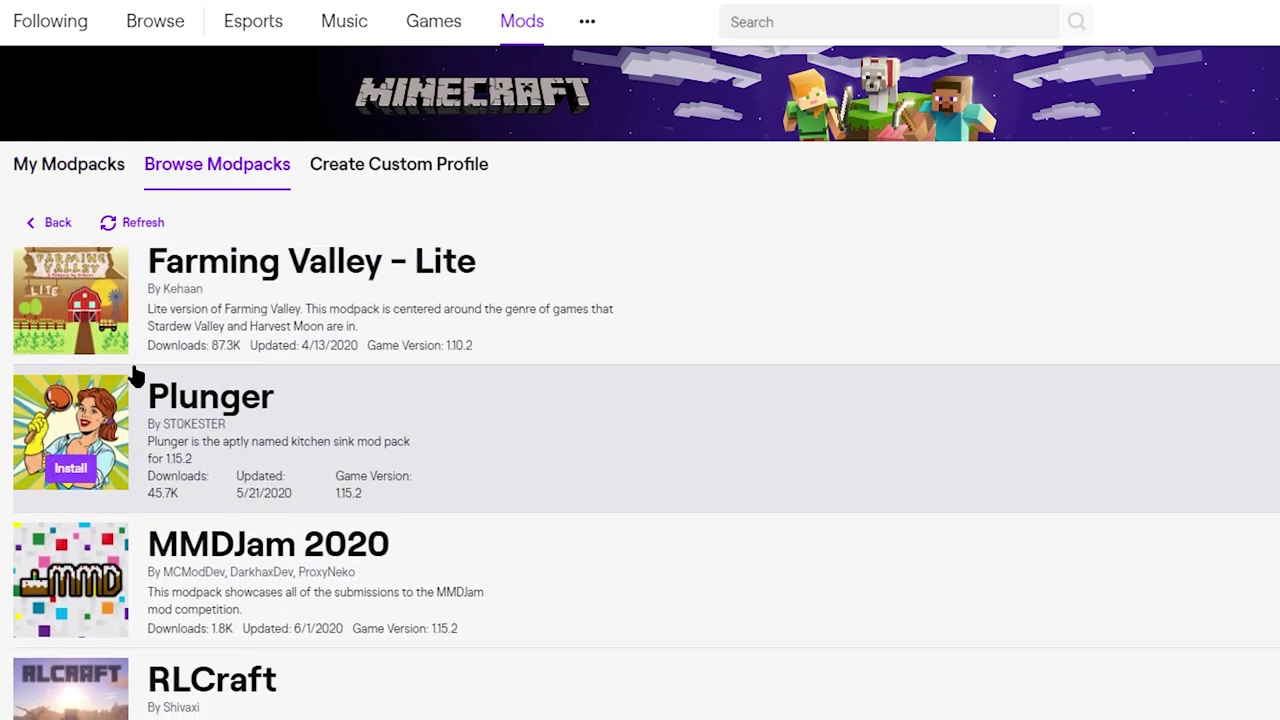
scroll(134, 369, down, 3)
scroll(566, 450, up, 5)
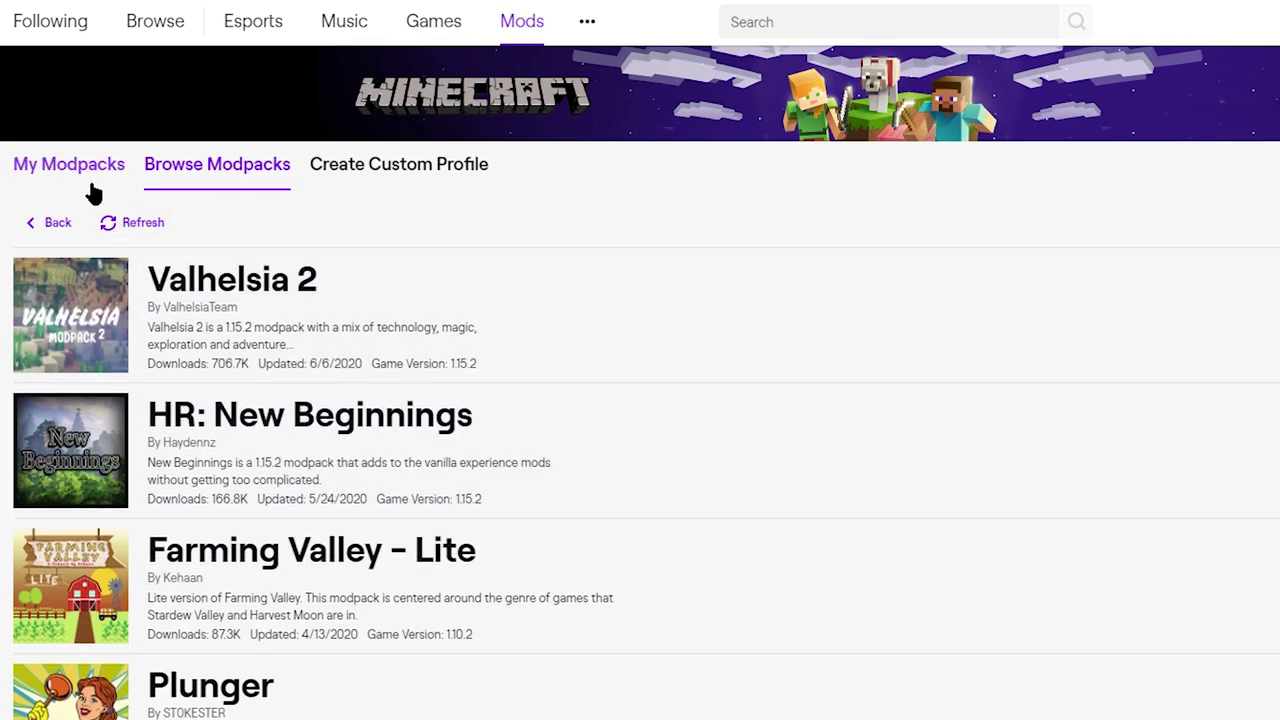
click(20, 180)
- Reopen Browse Modpacks and scroll alphabetically down through the FTB packs
click(217, 164)
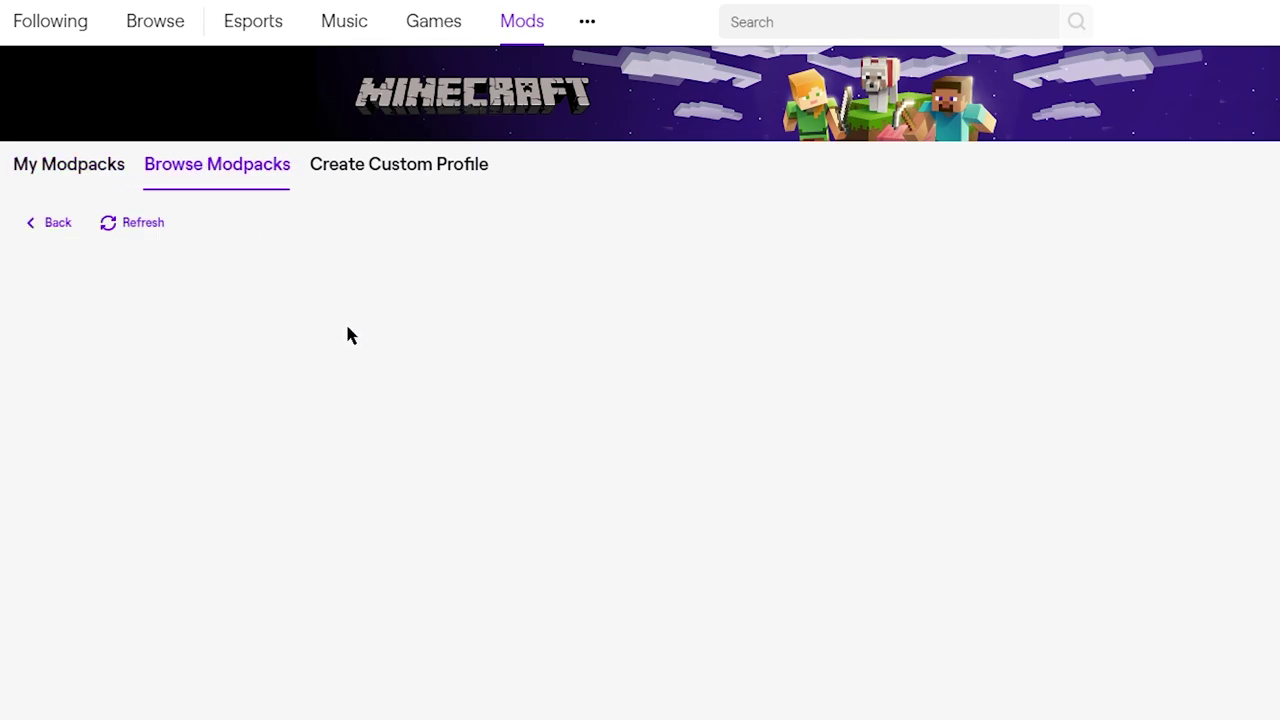
scroll(346, 343, down, 4)
scroll(278, 580, down, 8)
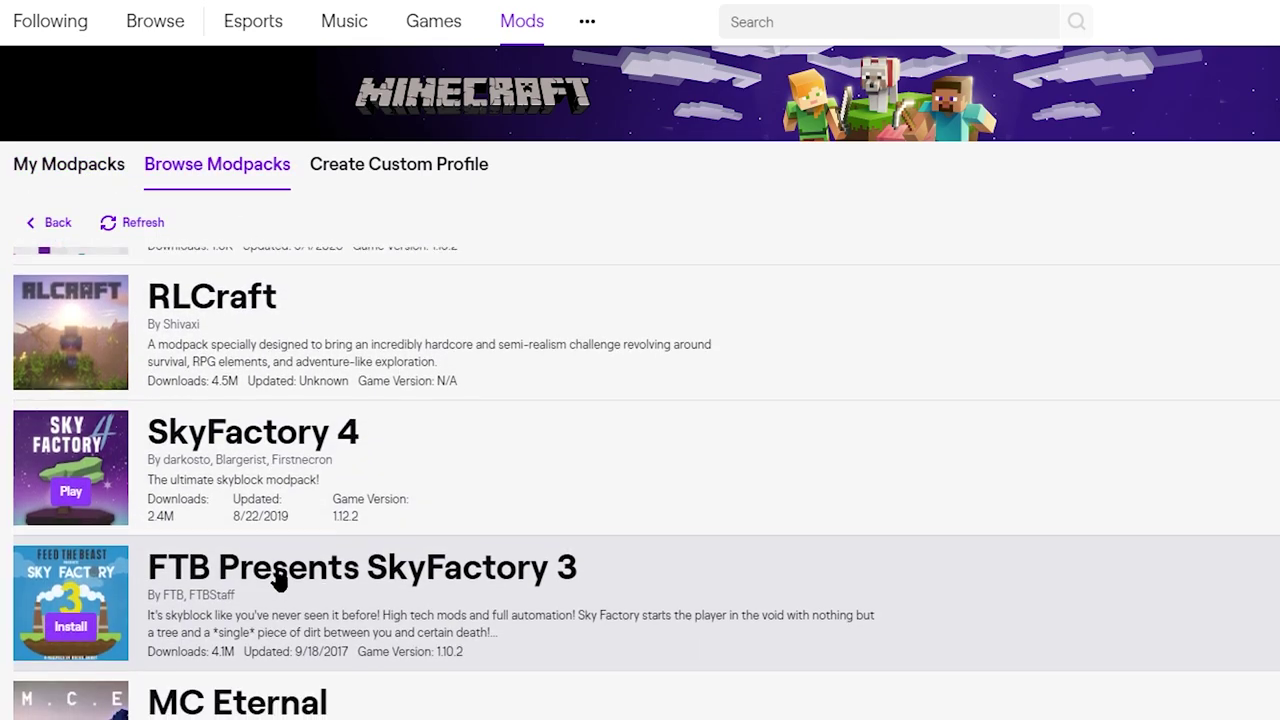
scroll(278, 580, down, 8)
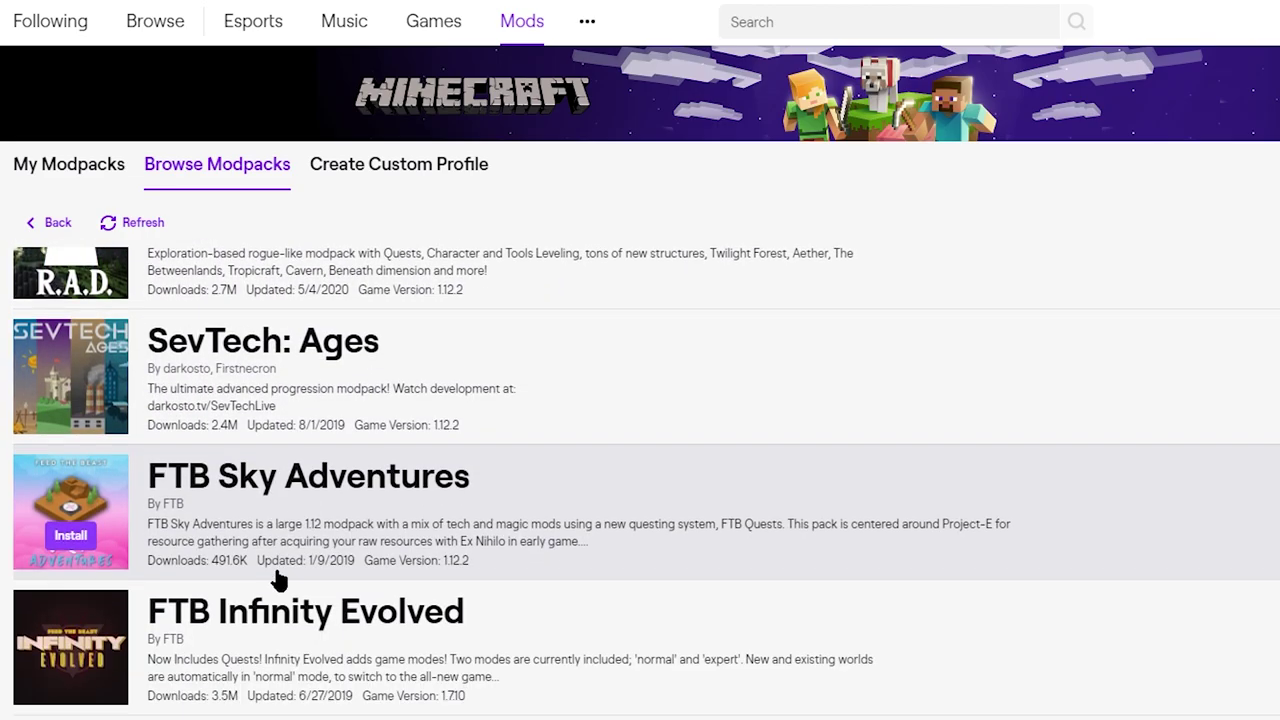
scroll(278, 580, down, 8)
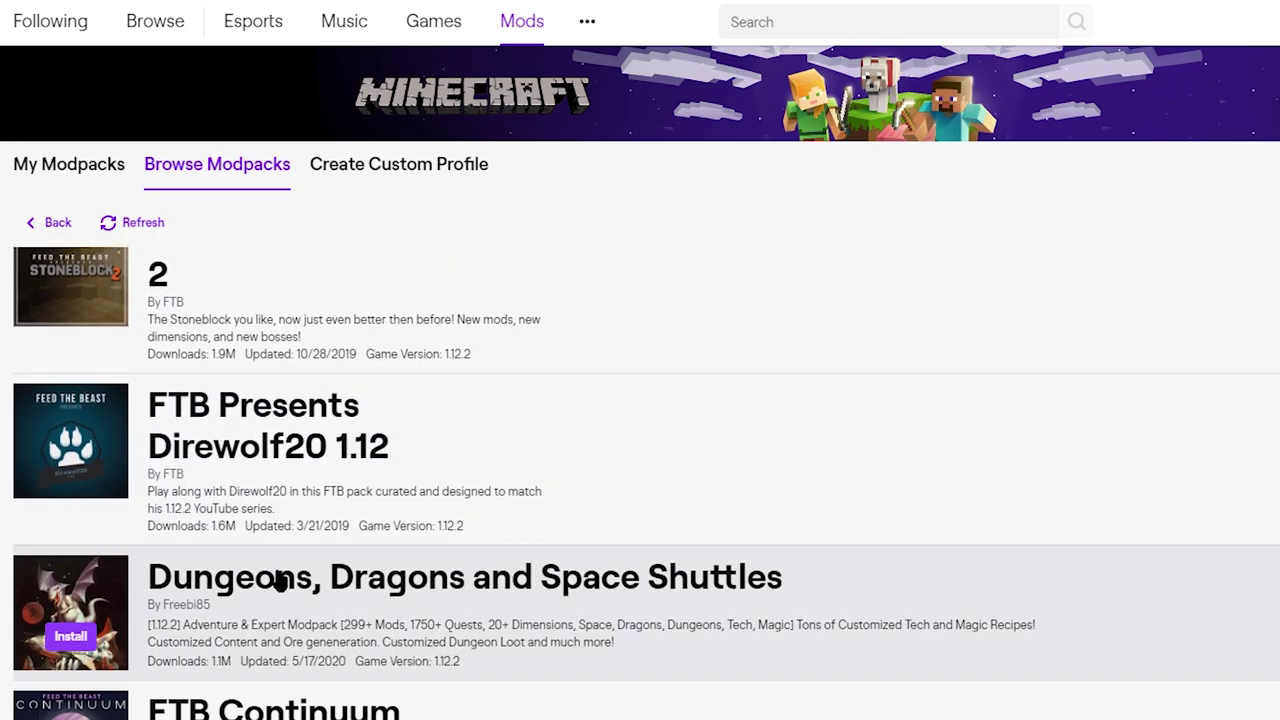
scroll(278, 580, down, 8)
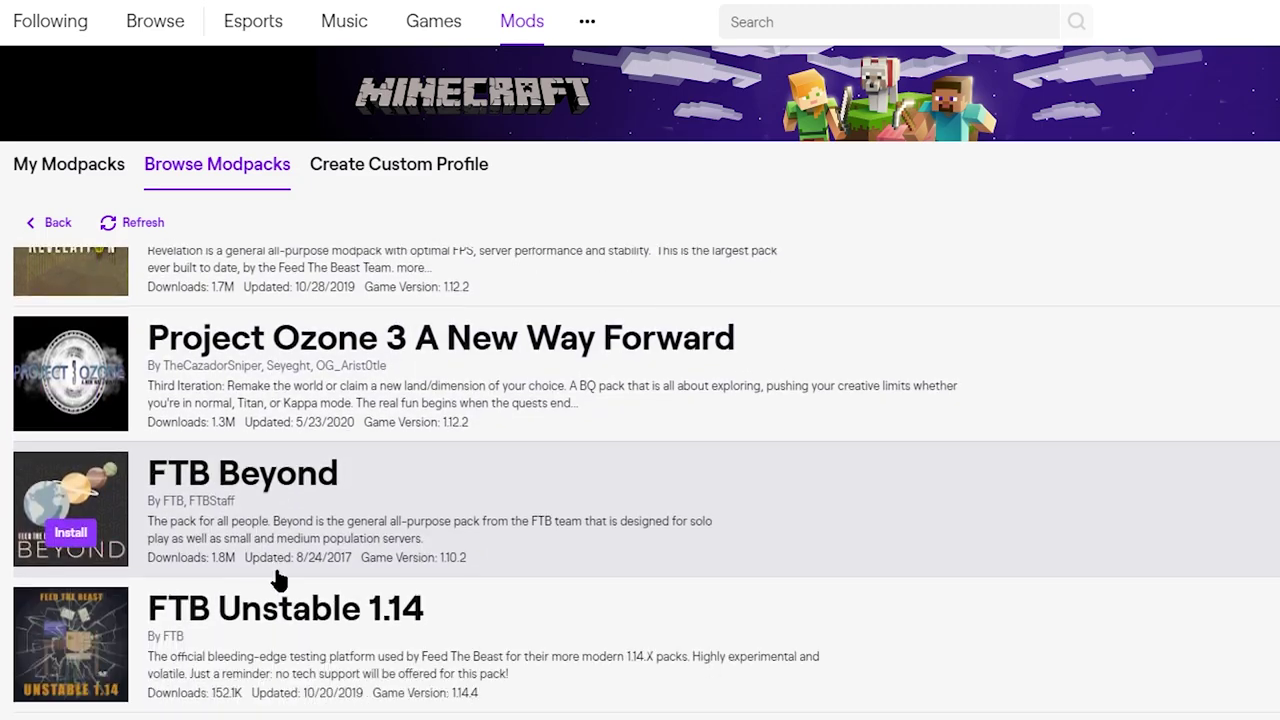
scroll(278, 580, down, 6)
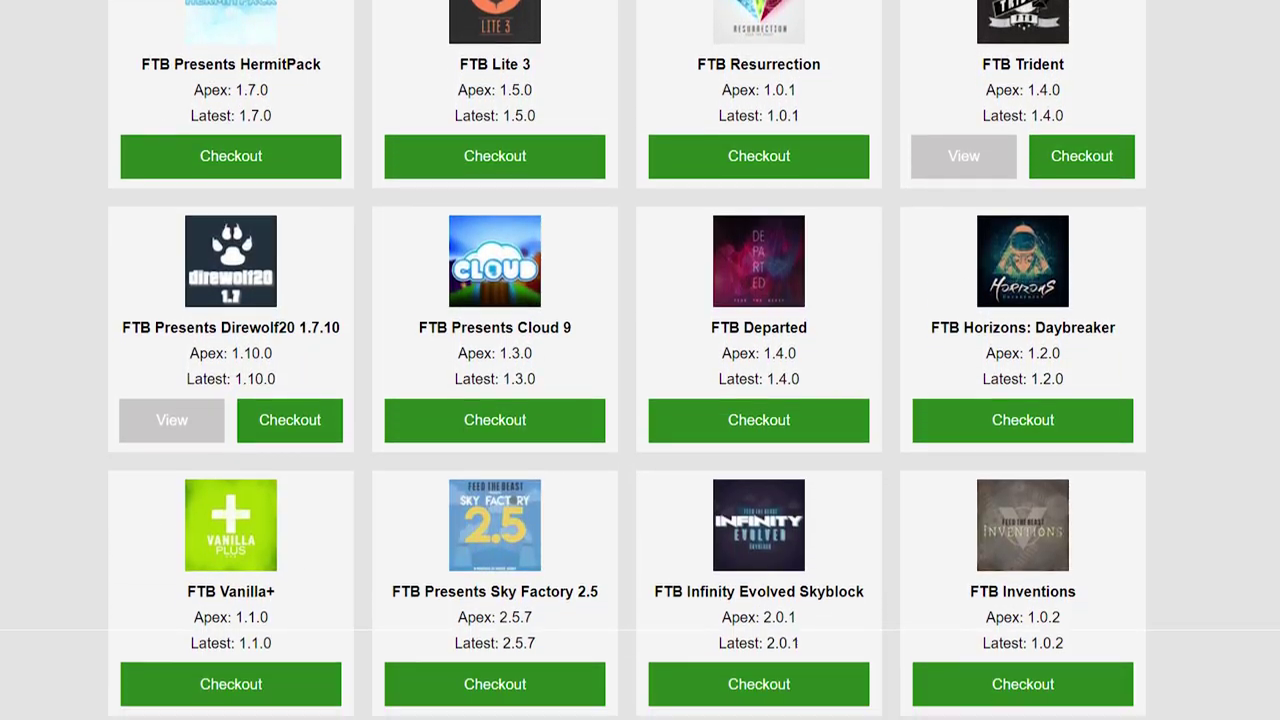
- Scroll the Apex supported modpack list down to RLCraft 2.8.2
scroll(640, 360, down, 6)
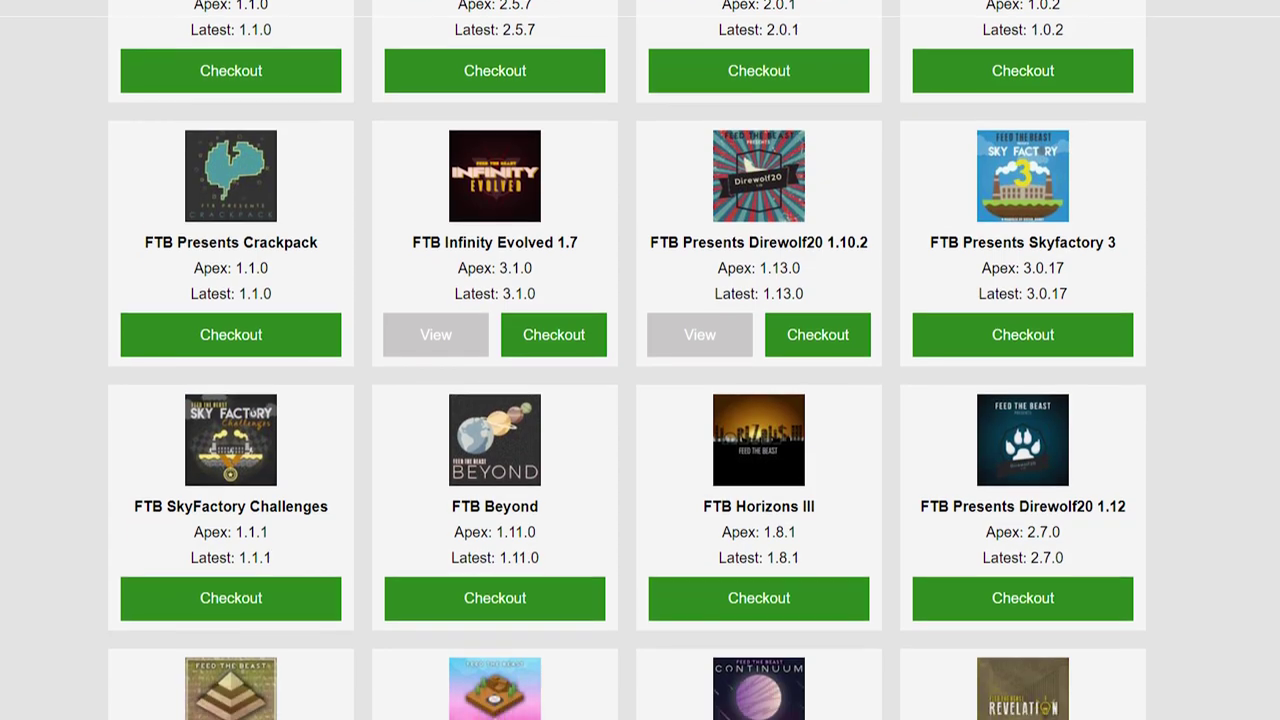
scroll(640, 360, down, 6)
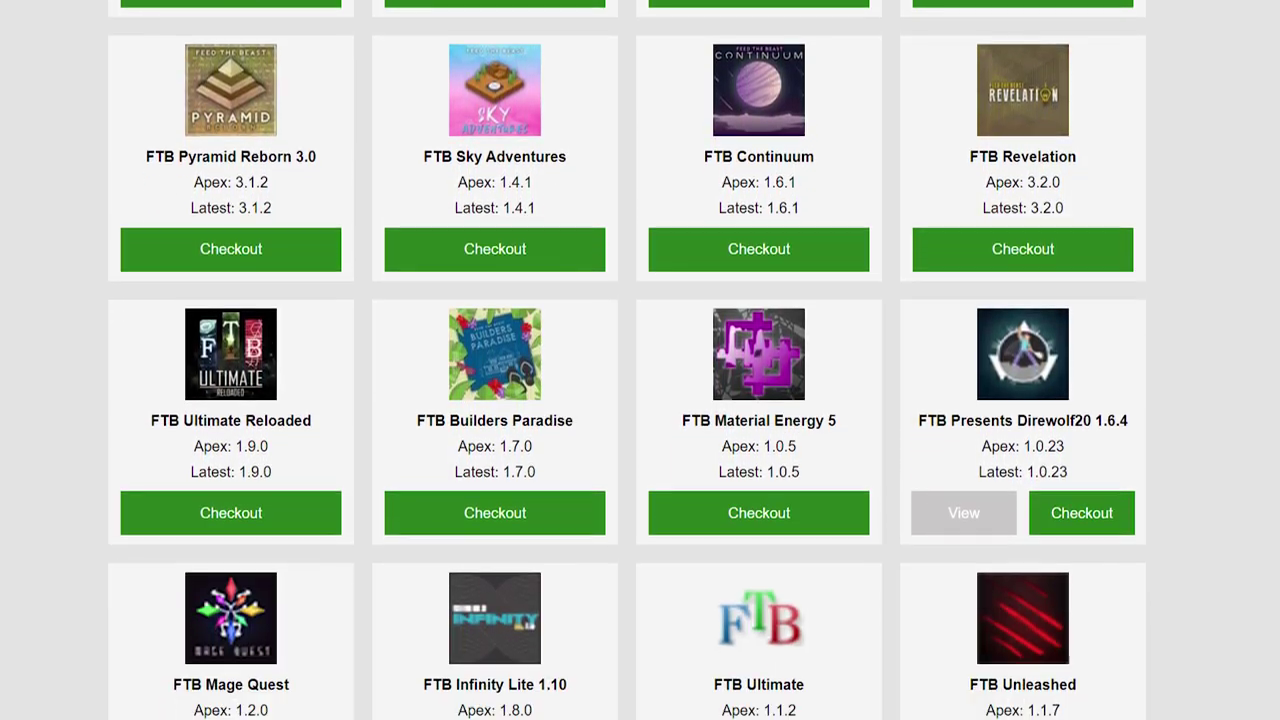
scroll(640, 360, down, 6)
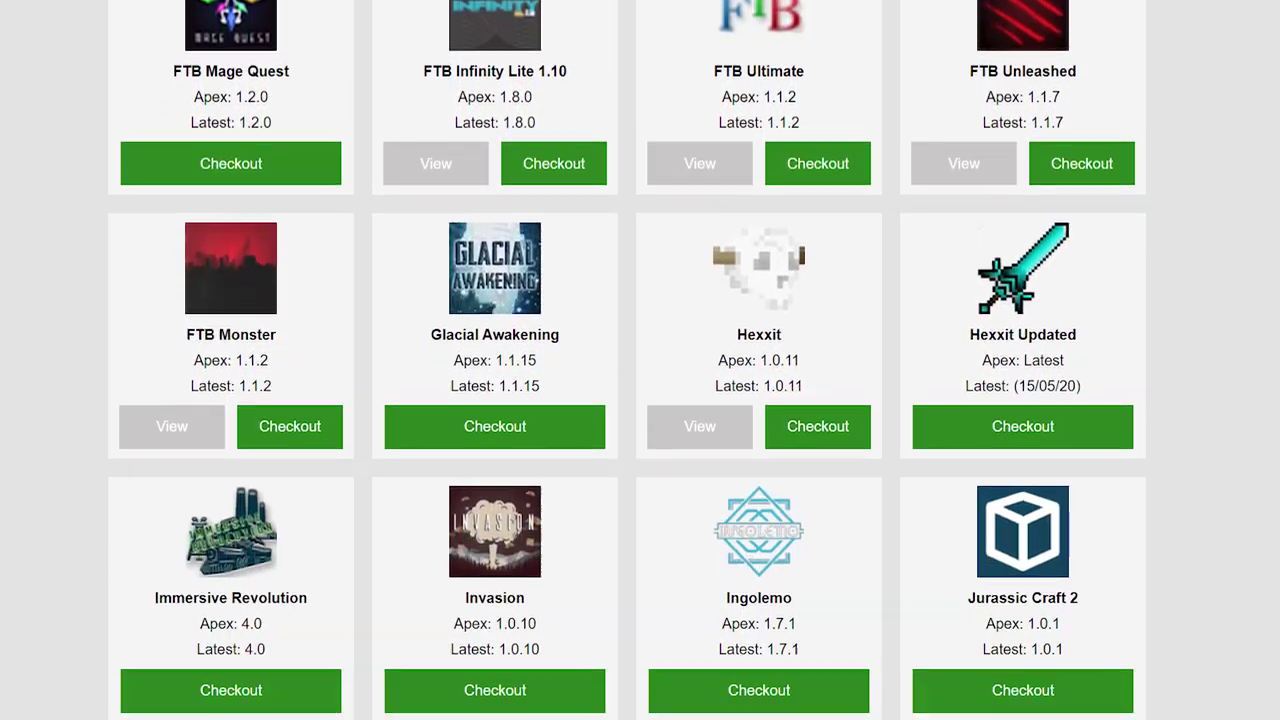
scroll(640, 360, down, 6)
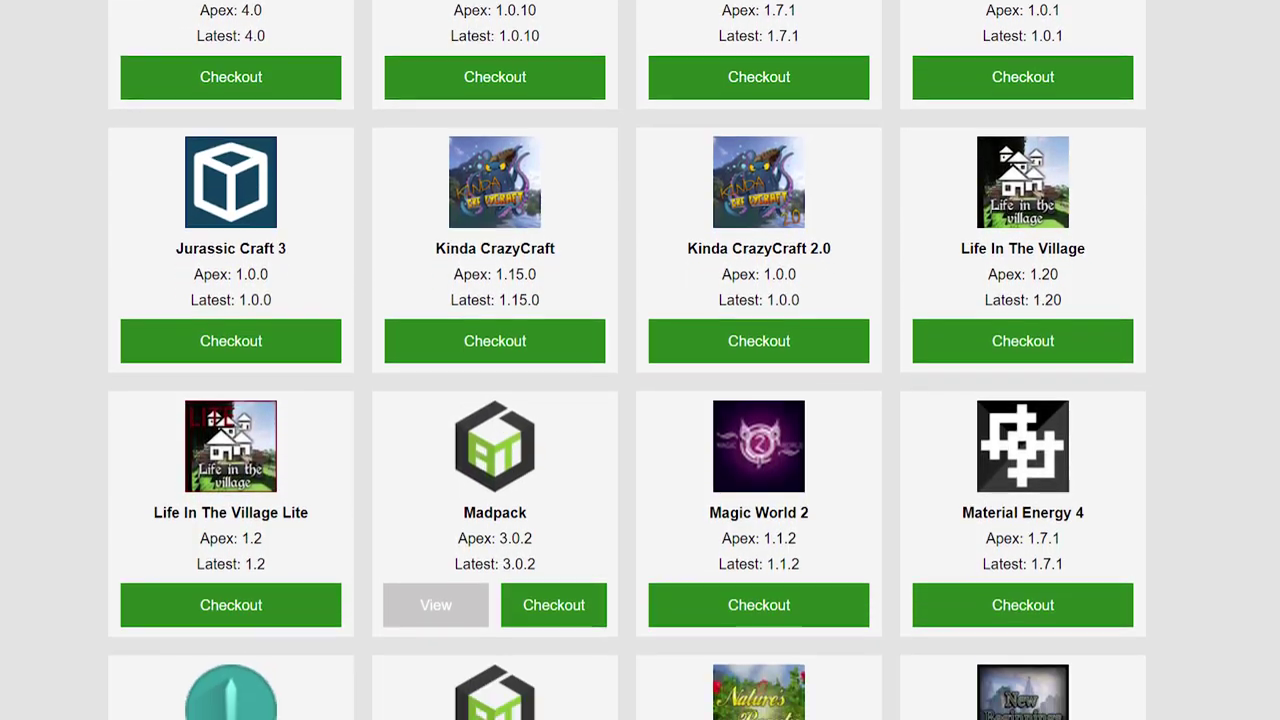
scroll(640, 360, down, 6)
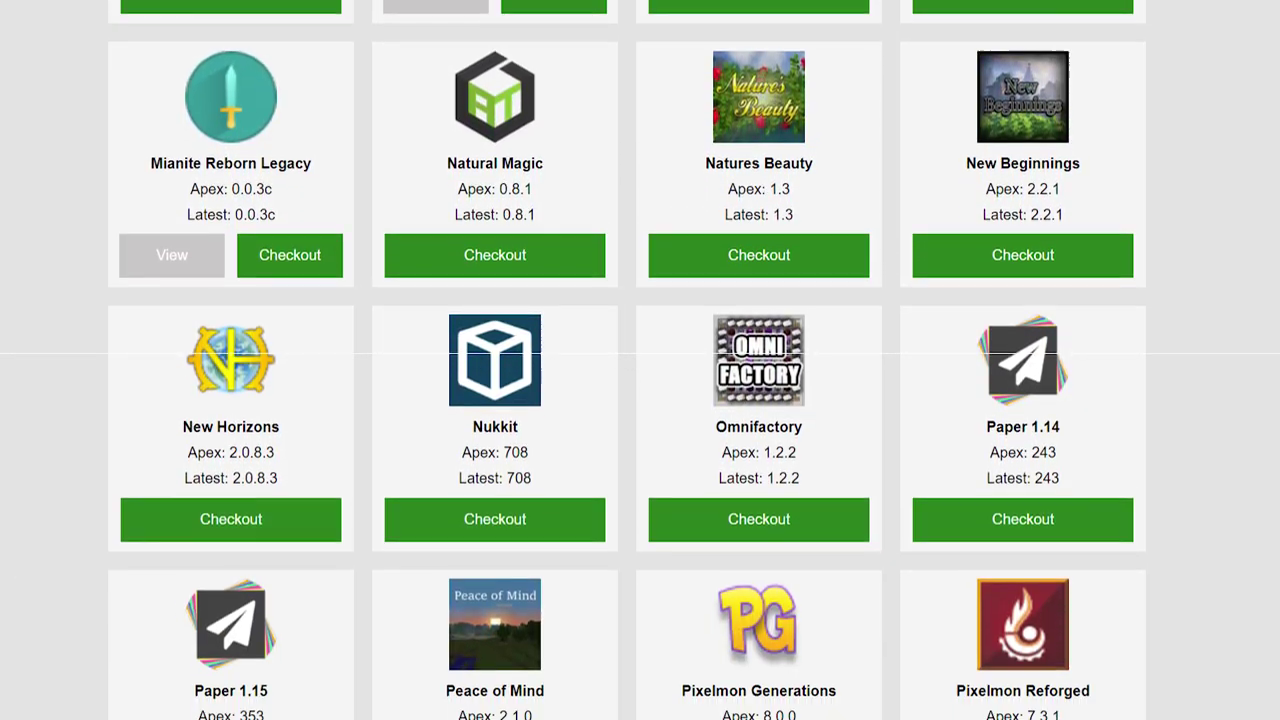
scroll(640, 360, down, 6)
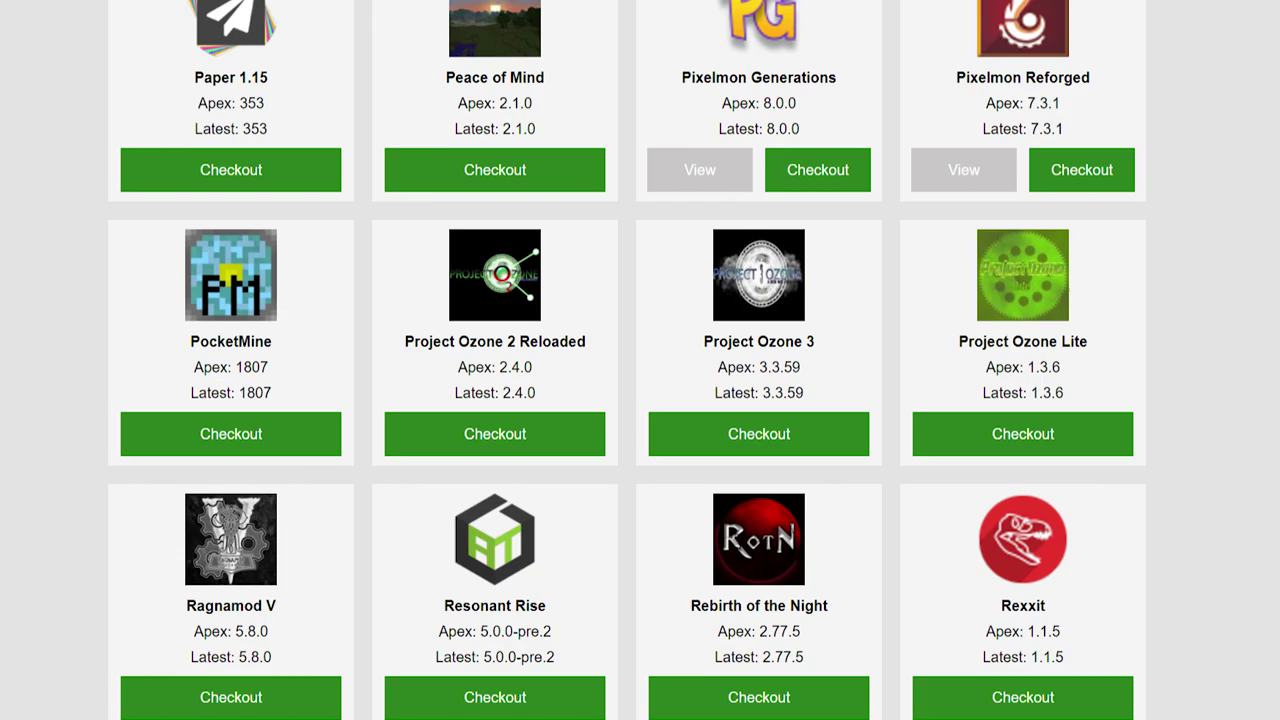
scroll(640, 360, down, 6)
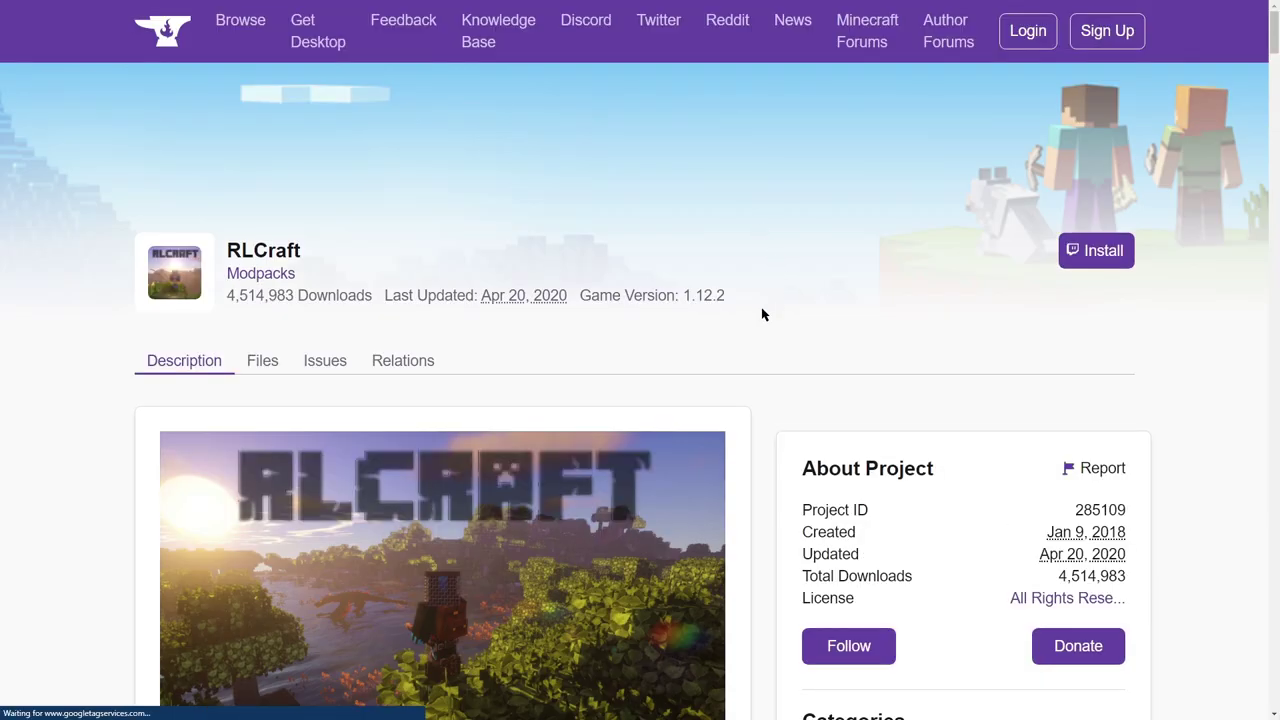
scroll(762, 315, down, 2)
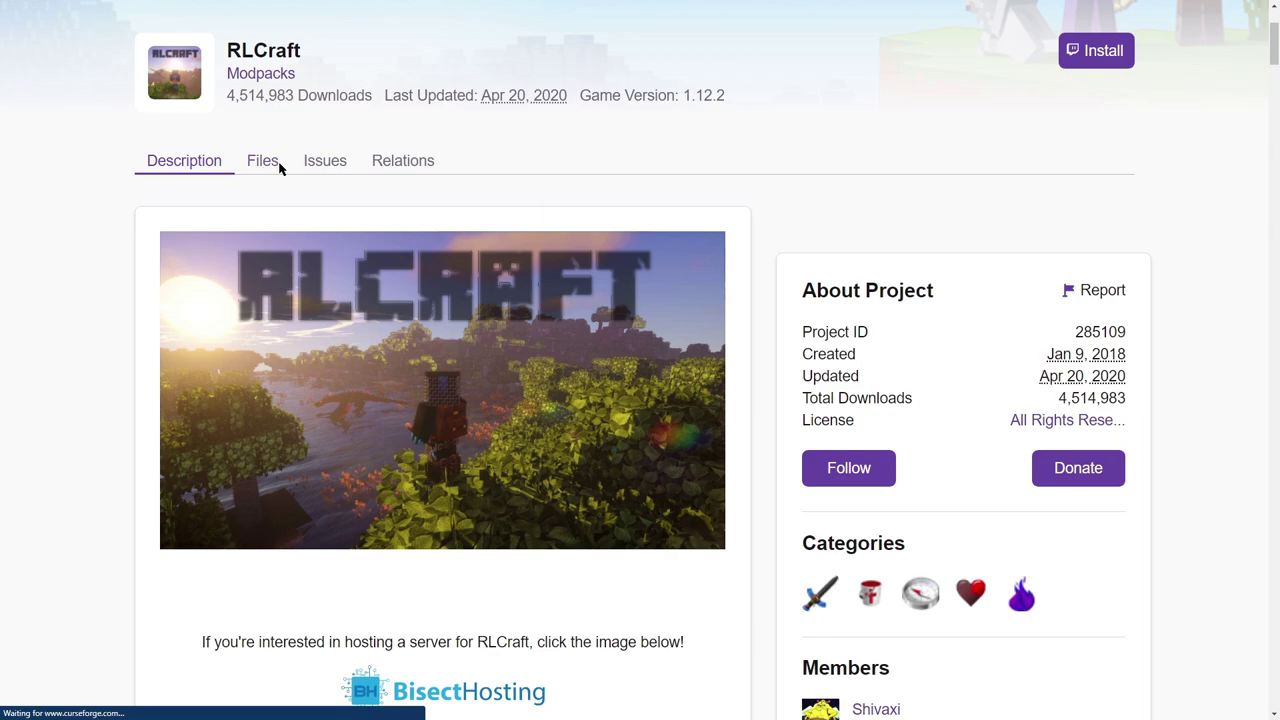
- Show RLCraft's Files and find the RLCraft Server Pack 1.12.2 - Beta v2.8.2 download
click(264, 161)
scroll(328, 374, down, 3)
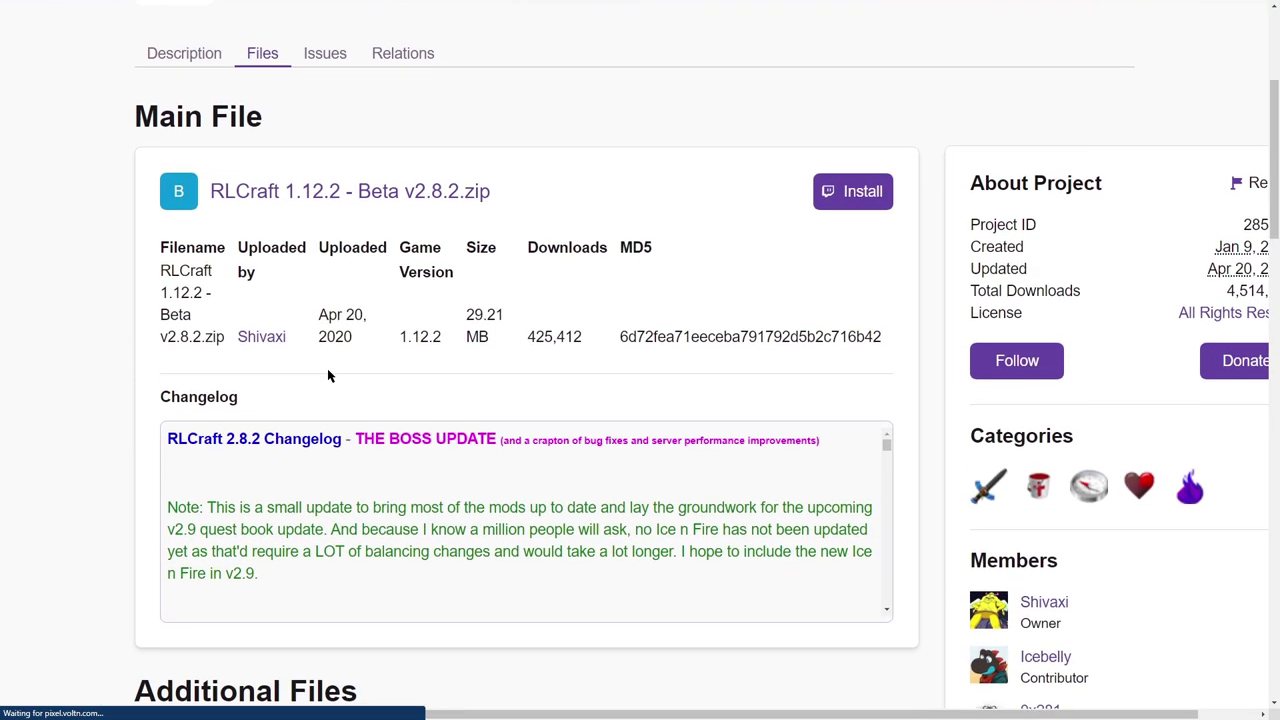
scroll(328, 375, down, 4)
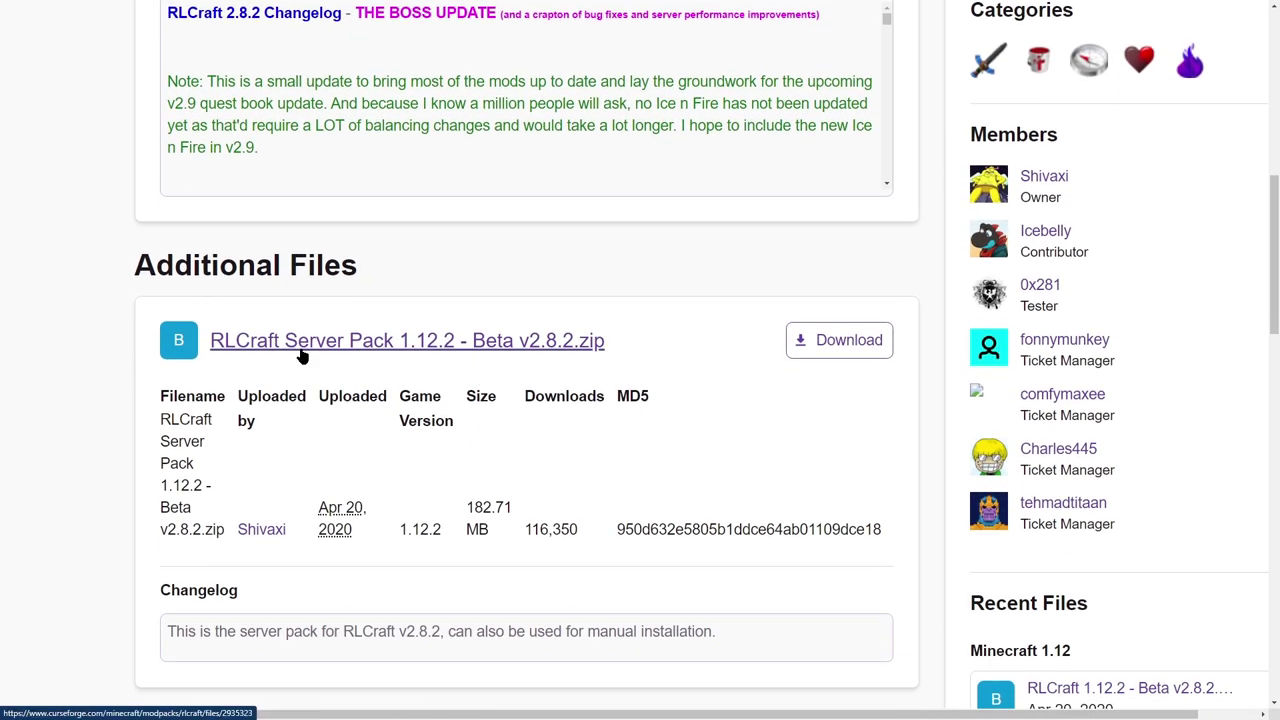
scroll(391, 397, down, 4)
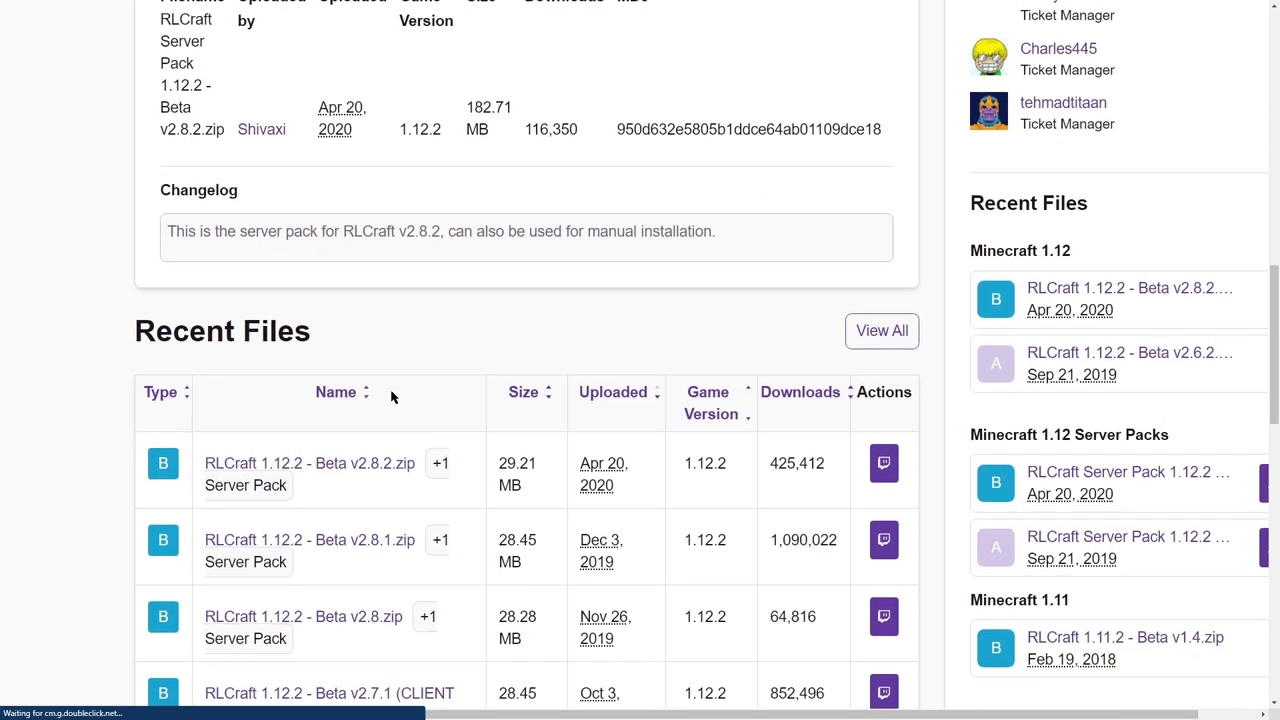
scroll(555, 410, up, 5)
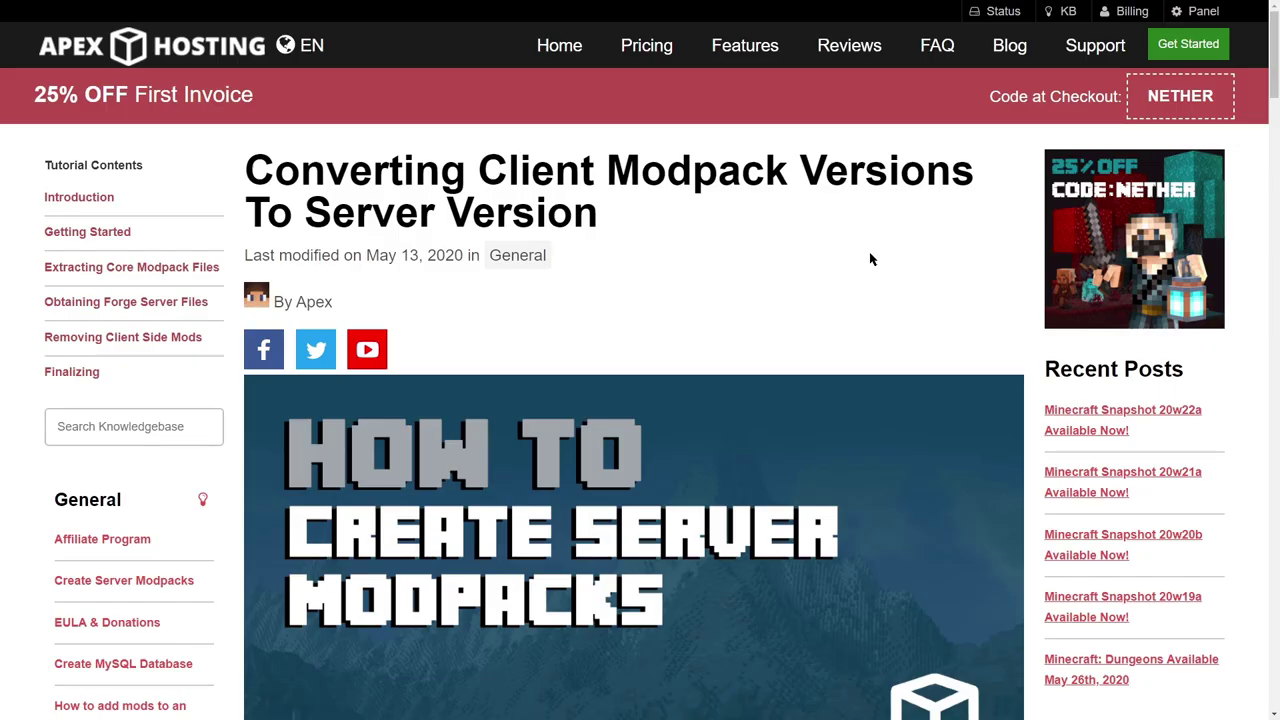
- Read the client-to-server conversion tutorial, highlighting its Getting Started launcher list
scroll(870, 259, down, 6)
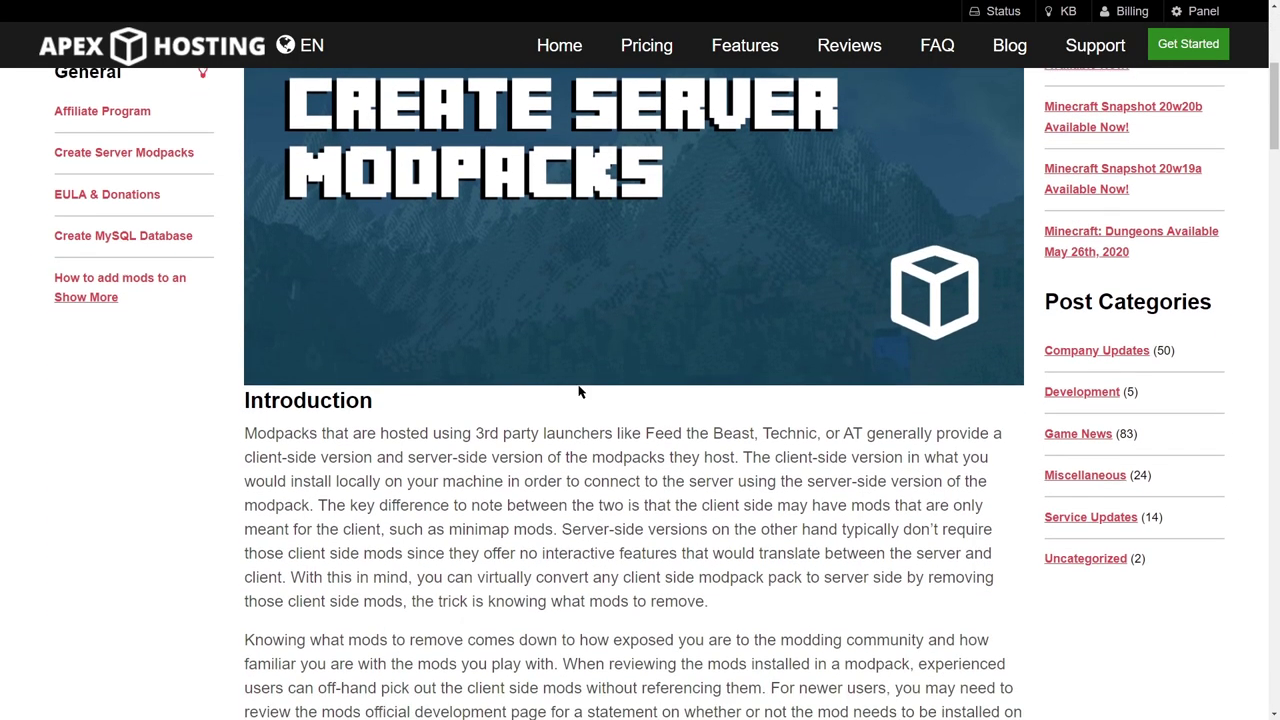
scroll(560, 397, down, 5)
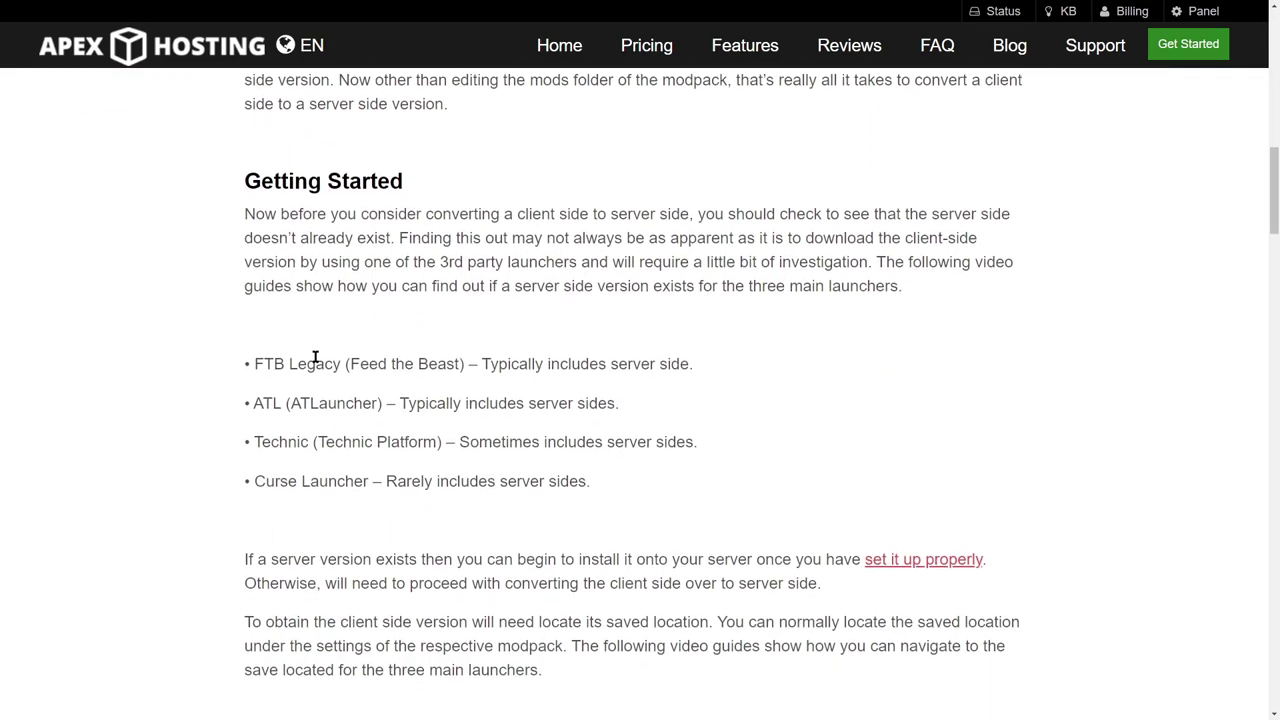
drag(216, 200, 680, 560)
click(678, 562)
- Scroll through the Modpack Creation Addon guide to 'Using the Addon'
scroll(678, 562, down, 5)
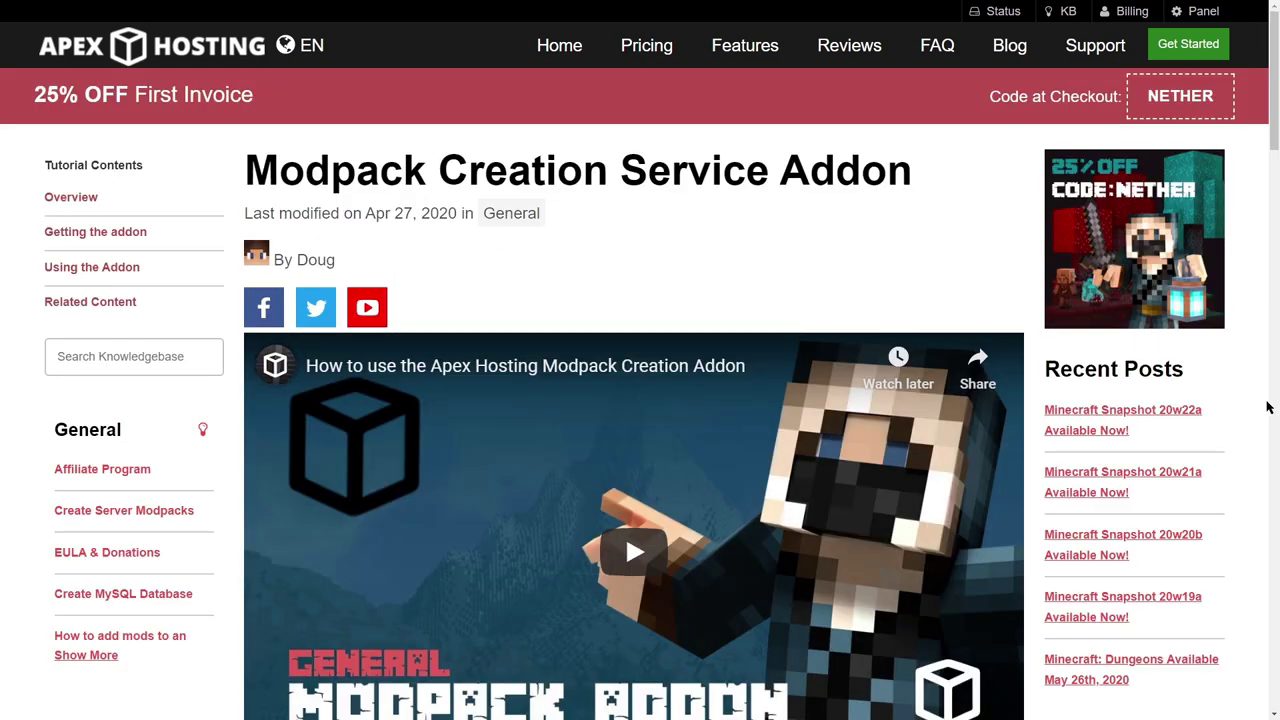
scroll(1268, 407, down, 5)
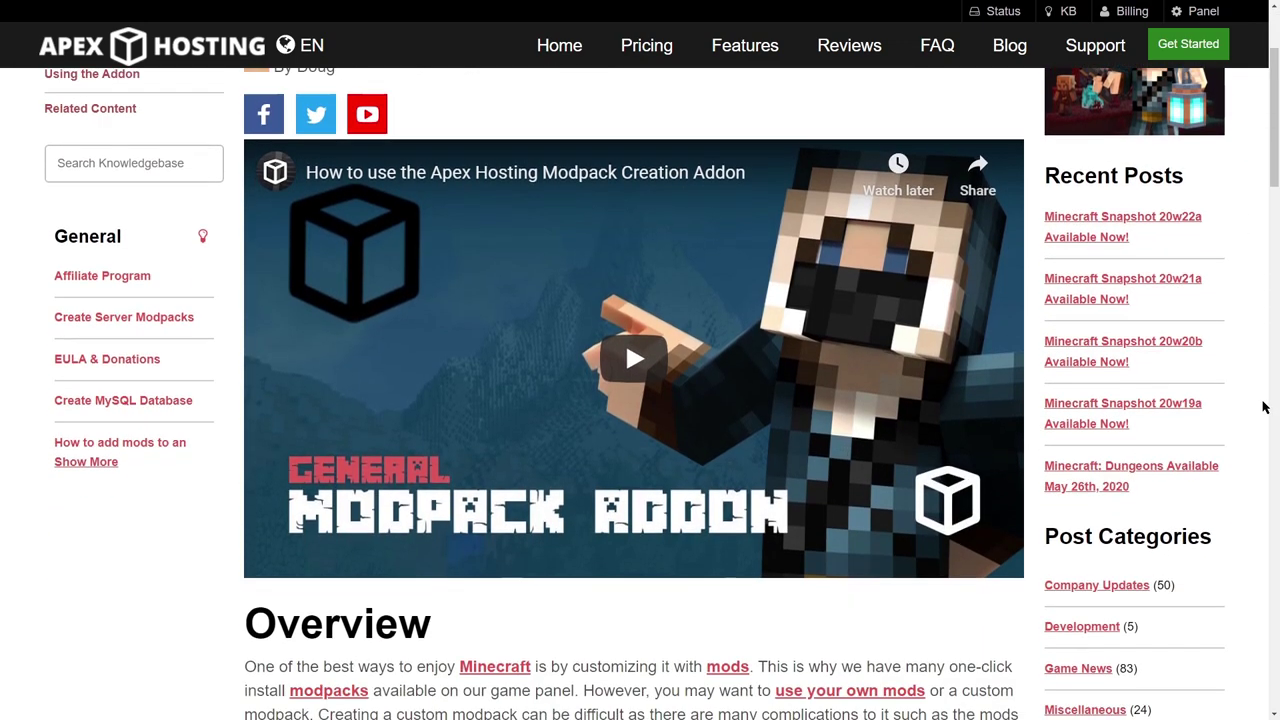
scroll(1205, 399, down, 4)
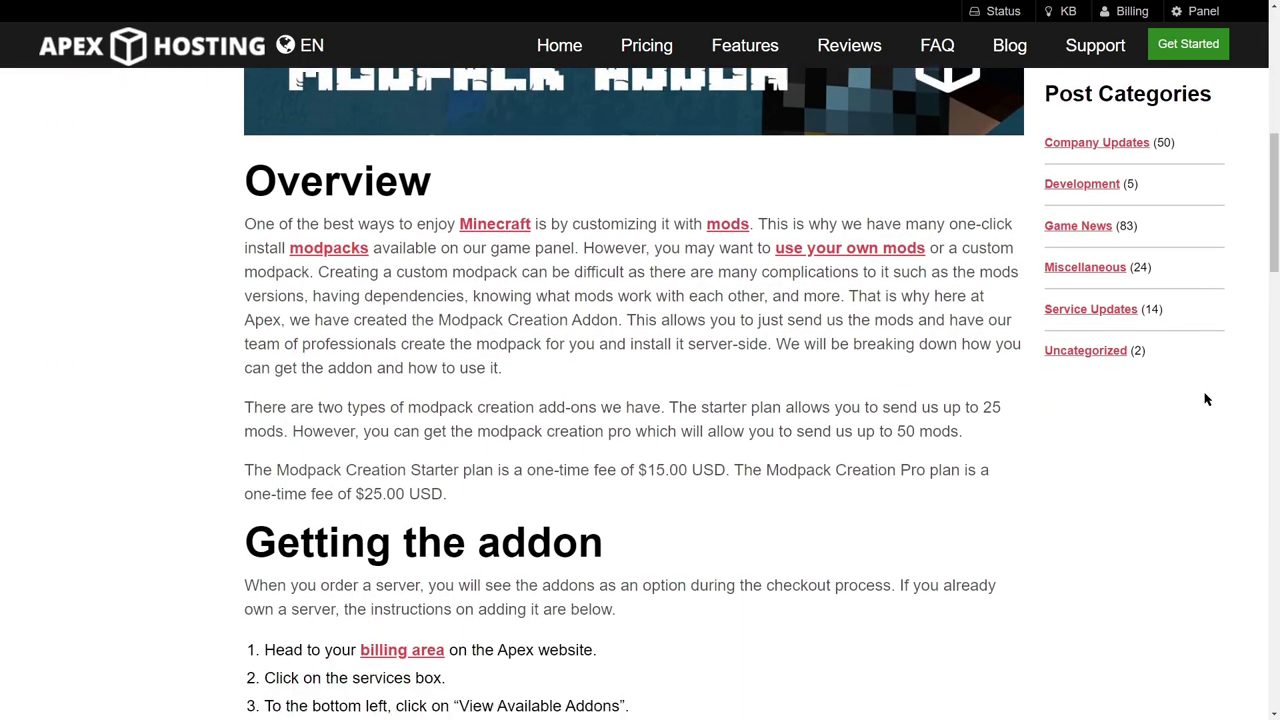
scroll(553, 425, down, 6)
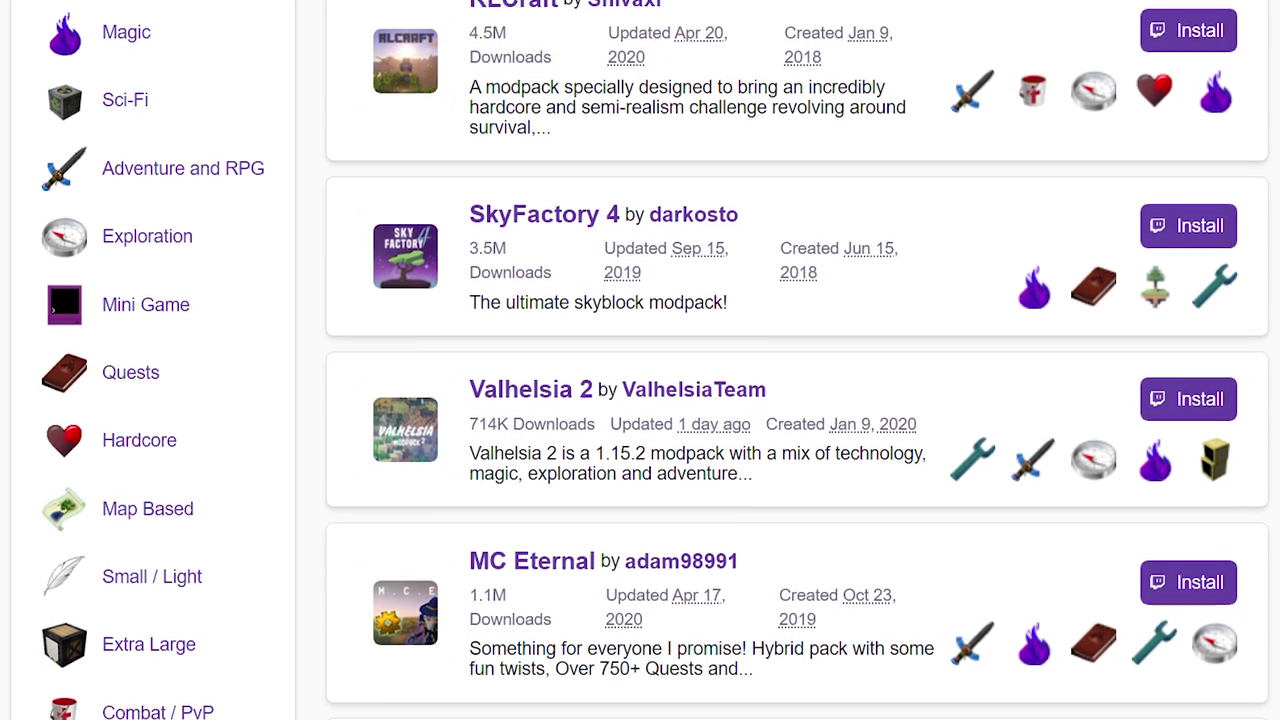
- Scroll the CurseForge modpack list to MC Eternal, Roguelike Adventures and Dungeons, and SevTech: Ages
scroll(640, 360, down, 3)
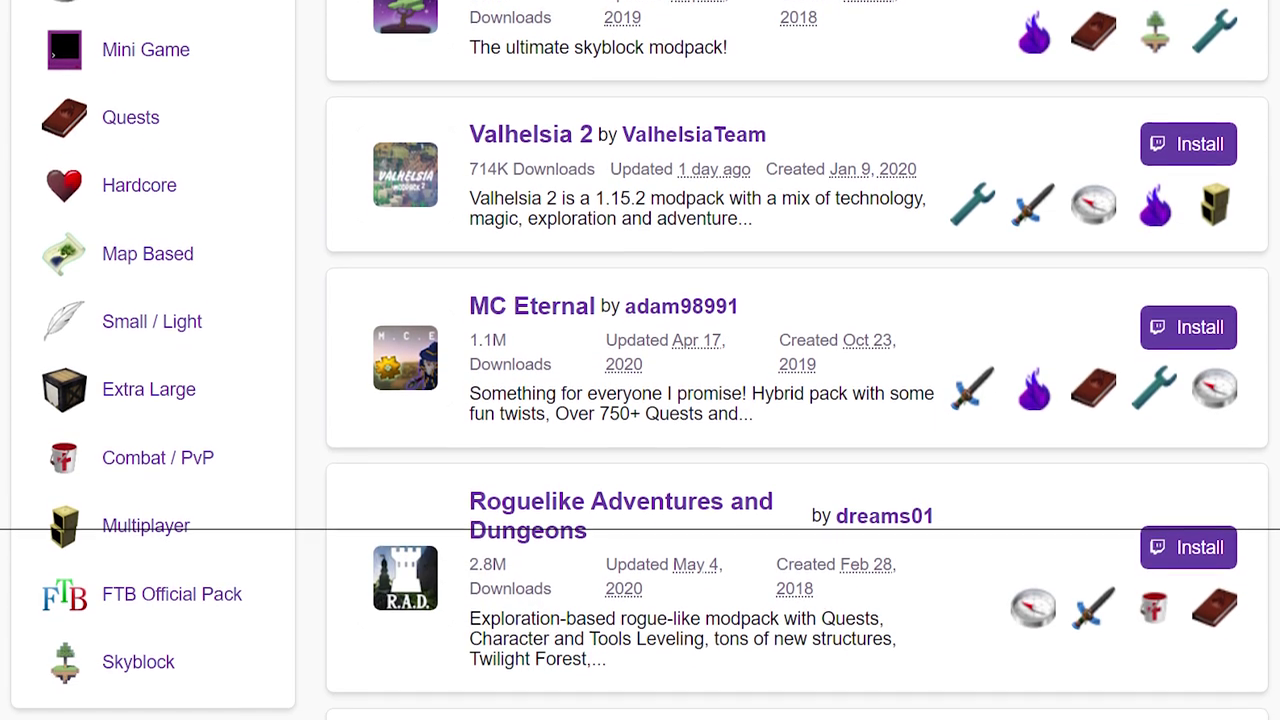
scroll(640, 360, down, 3)
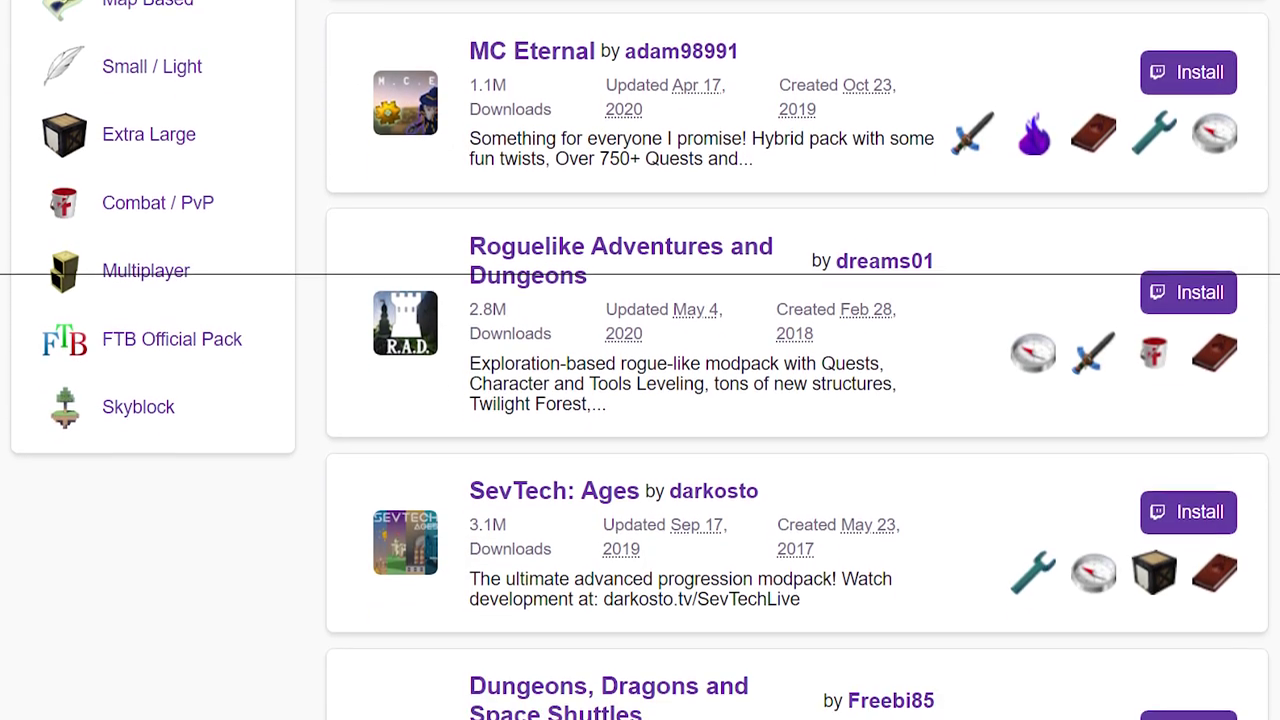
scroll(640, 360, down, 3)
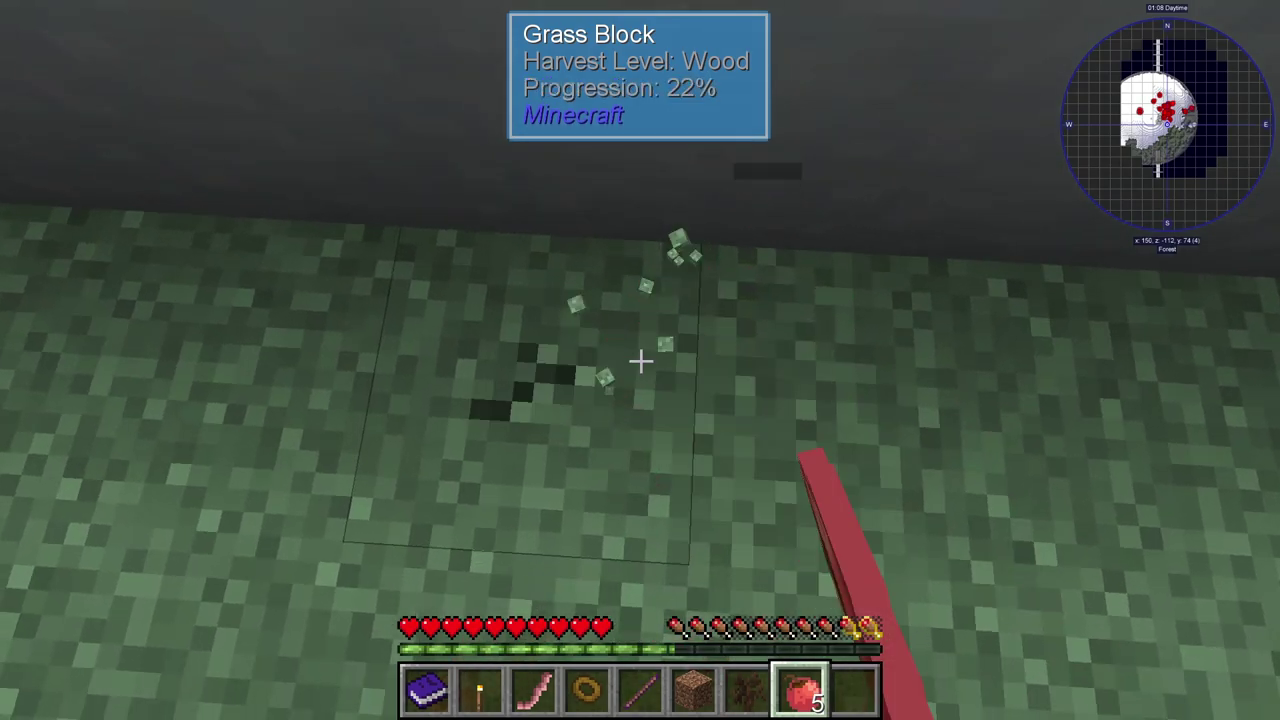
- Dig a tunnel through the grass and dirt blocks in Minecraft
drag(640, 360, 640, 360)
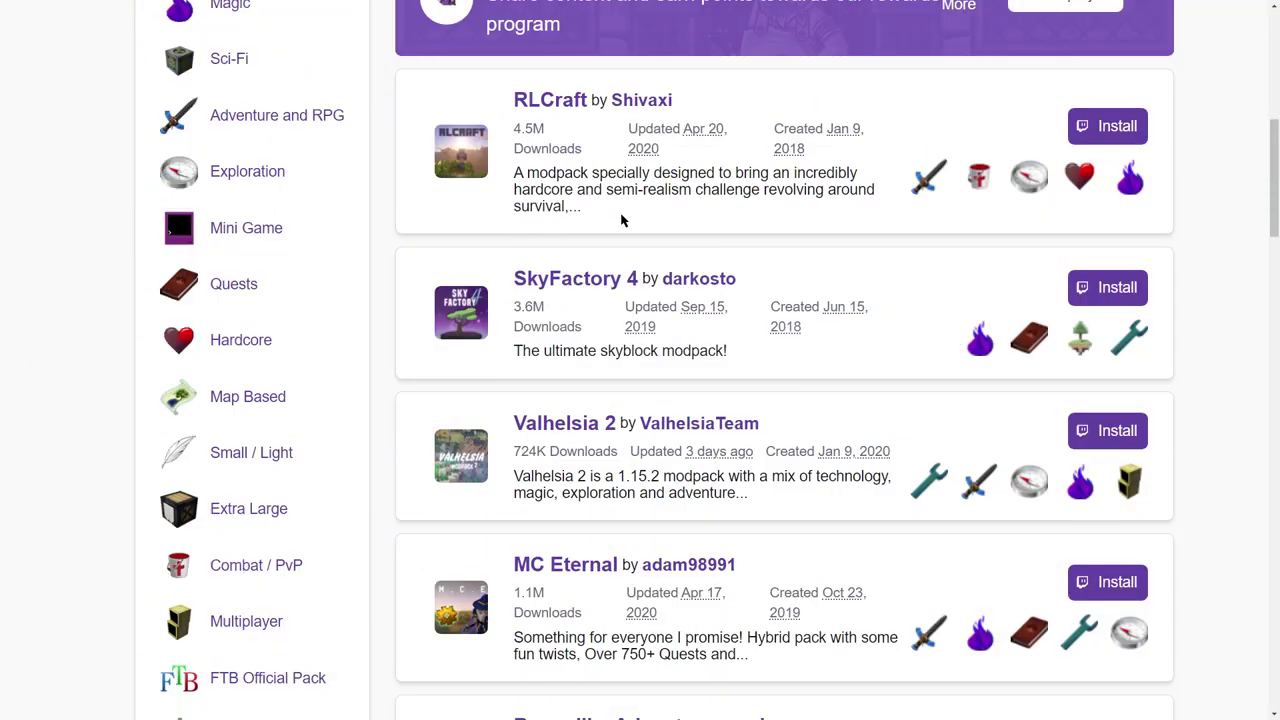
- Download RAD-Serverpack-1.38 from Roguelike Adventures and Dungeons' Files, then switch to E:\apex\Rlcraft
scroll(621, 218, down, 3)
scroll(621, 218, down, 2)
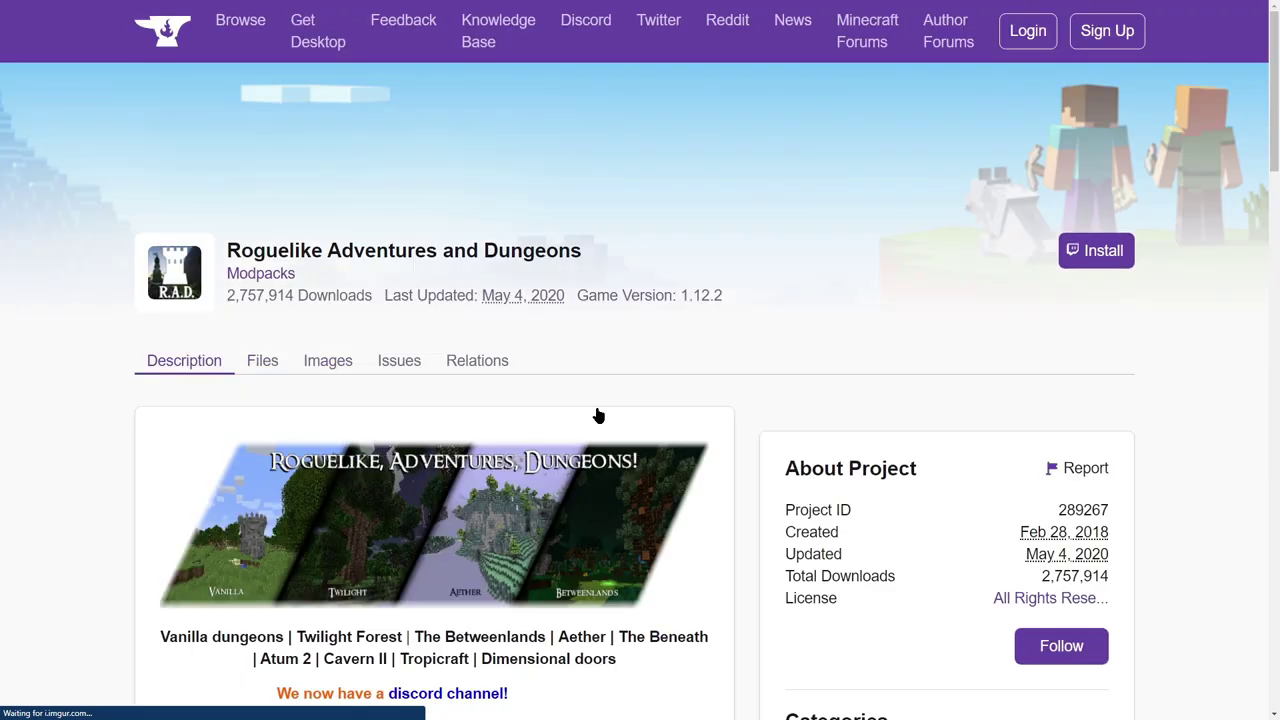
click(262, 361)
scroll(253, 368, down, 6)
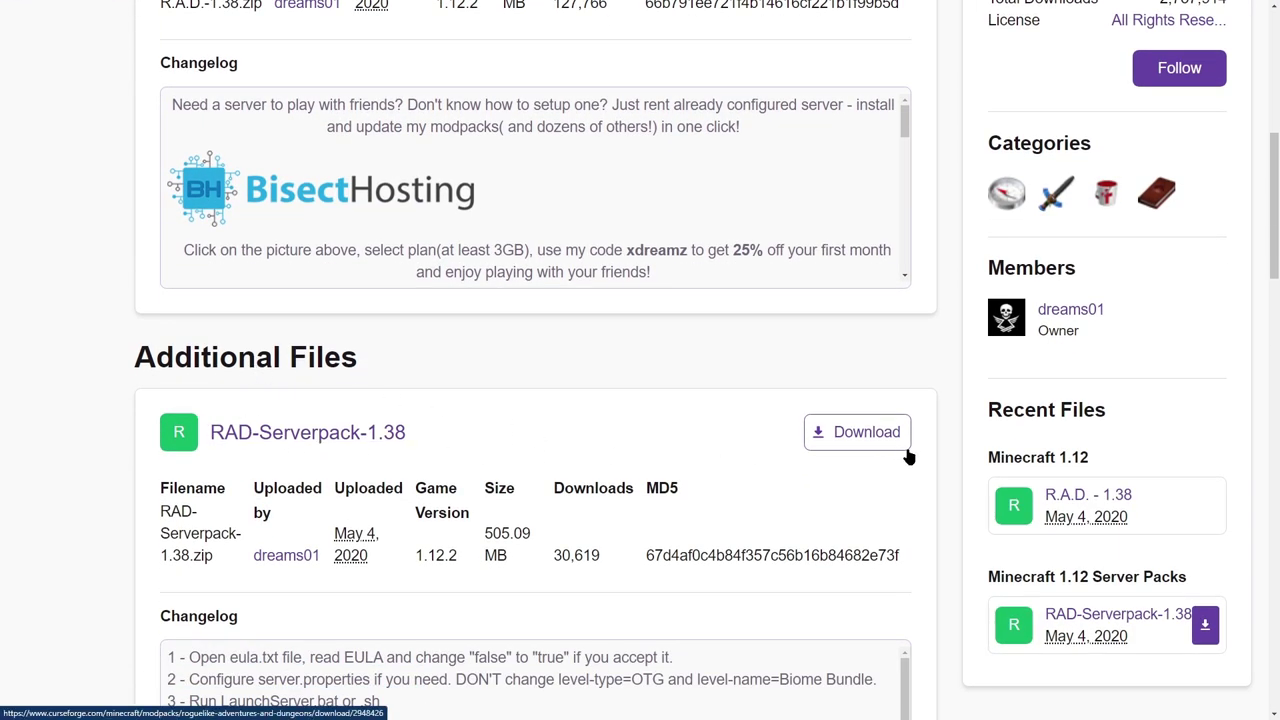
scroll(890, 445, down, 1)
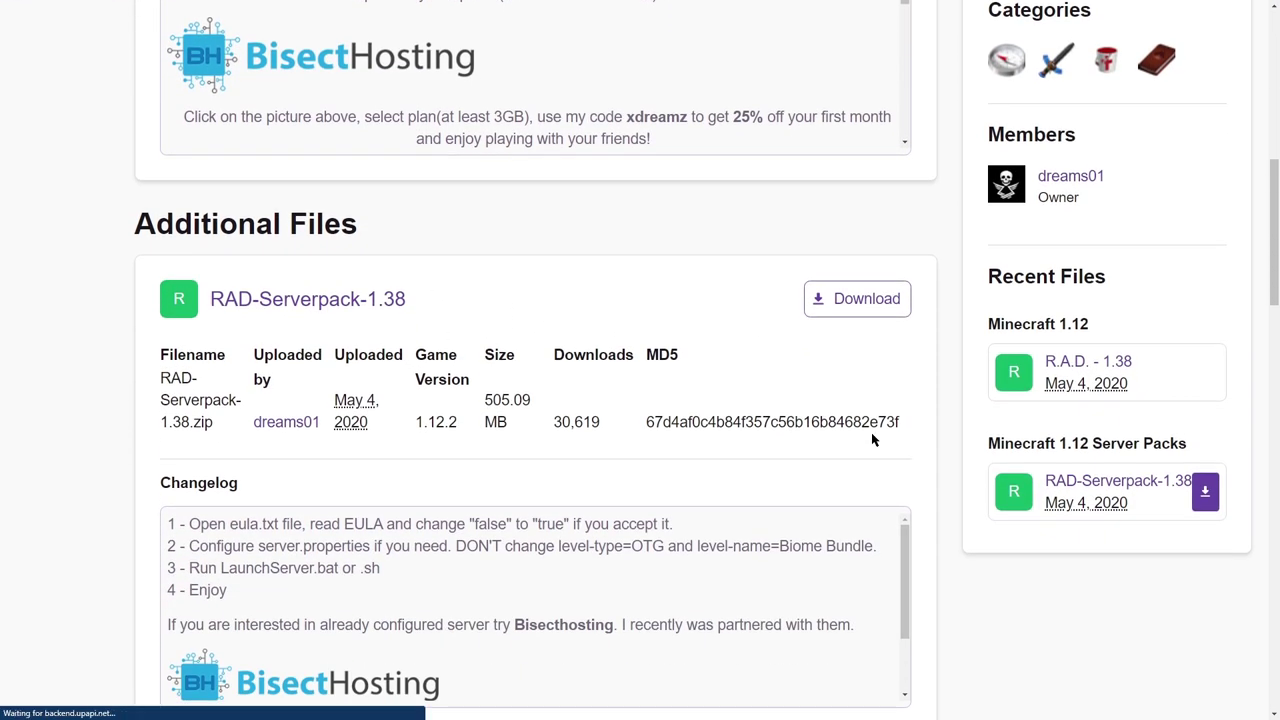
click(1205, 493)
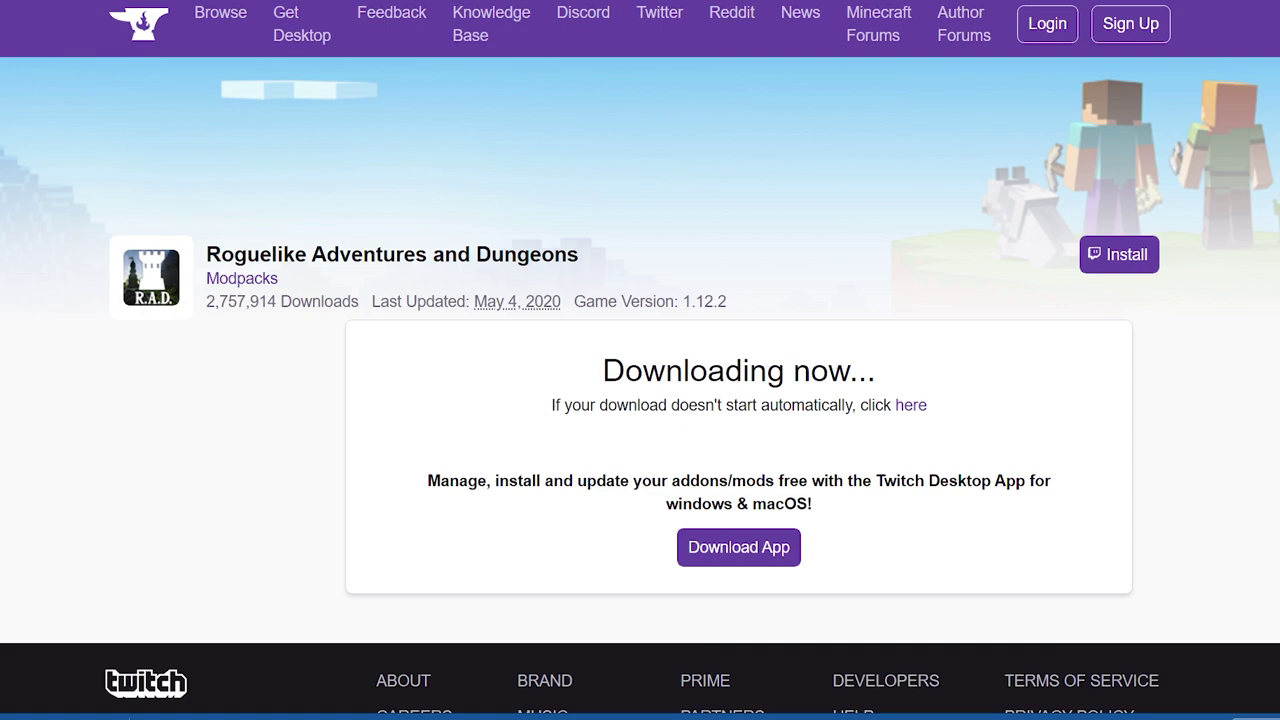
key(alt+Tab)
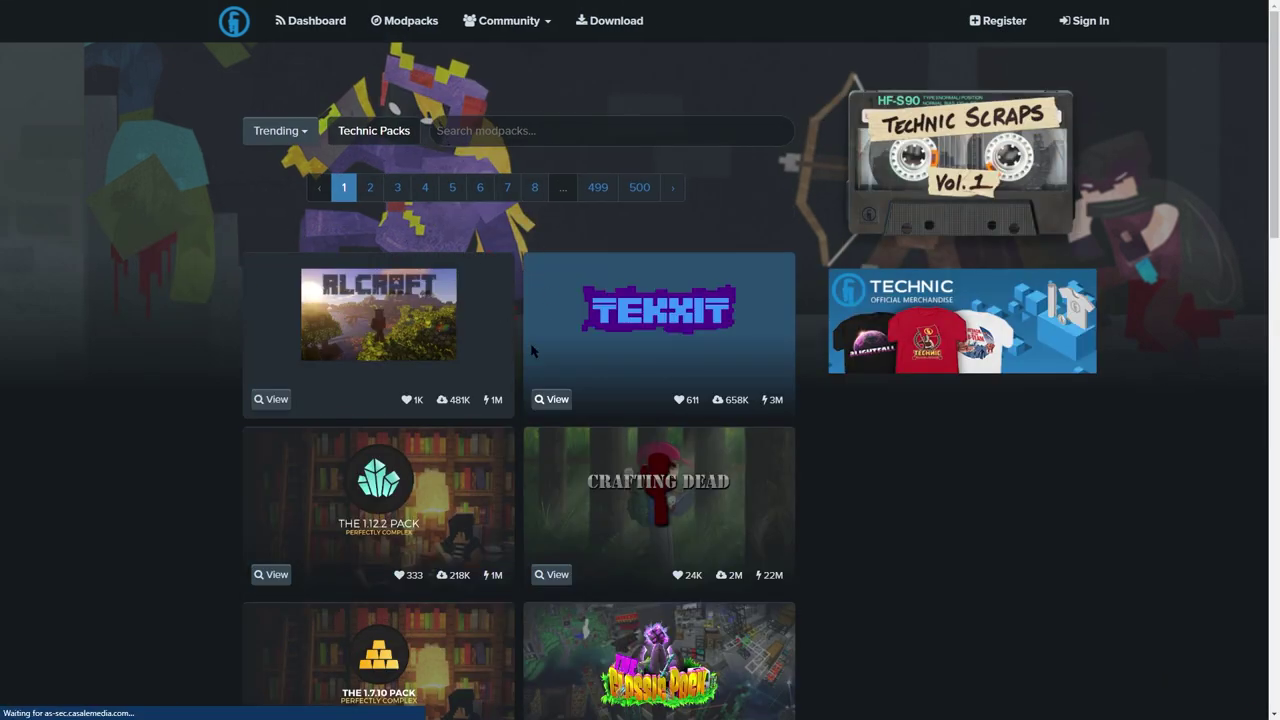
- Download the Tekxit 3 server files and drag 0.972Tekxit3Server.7z into E:\apex\texit
scroll(503, 268, down, 2)
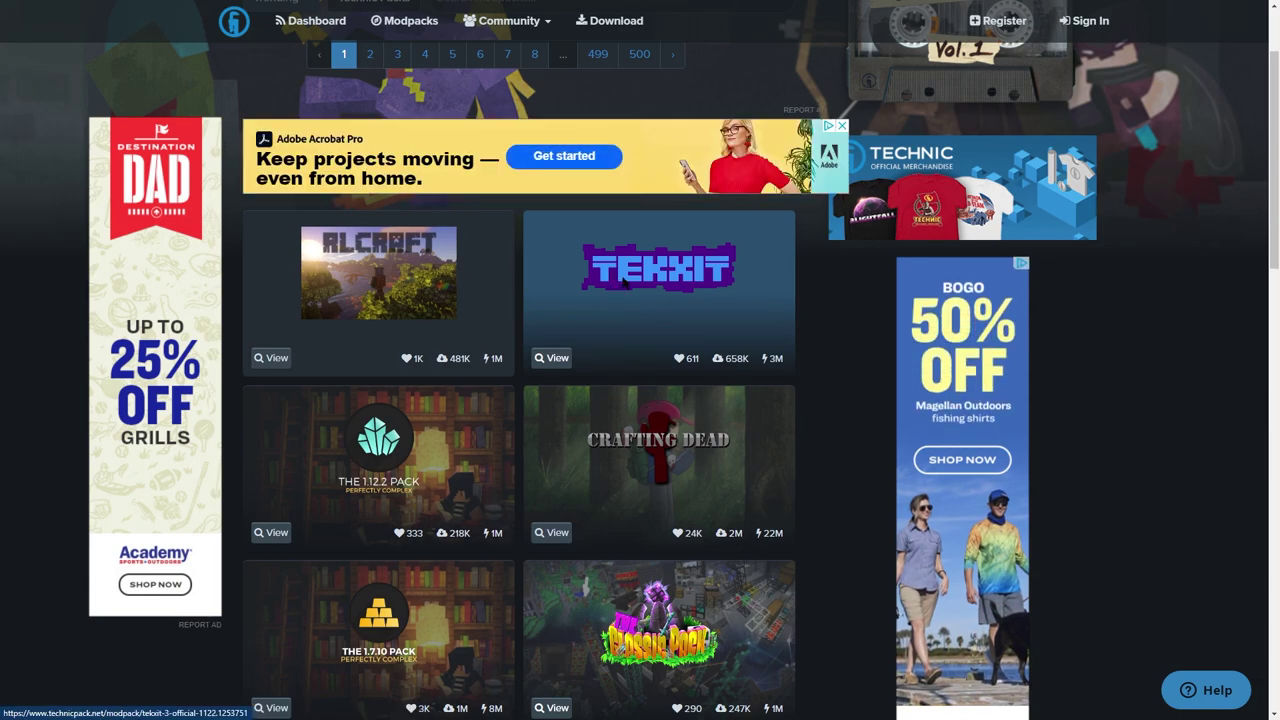
click(624, 283)
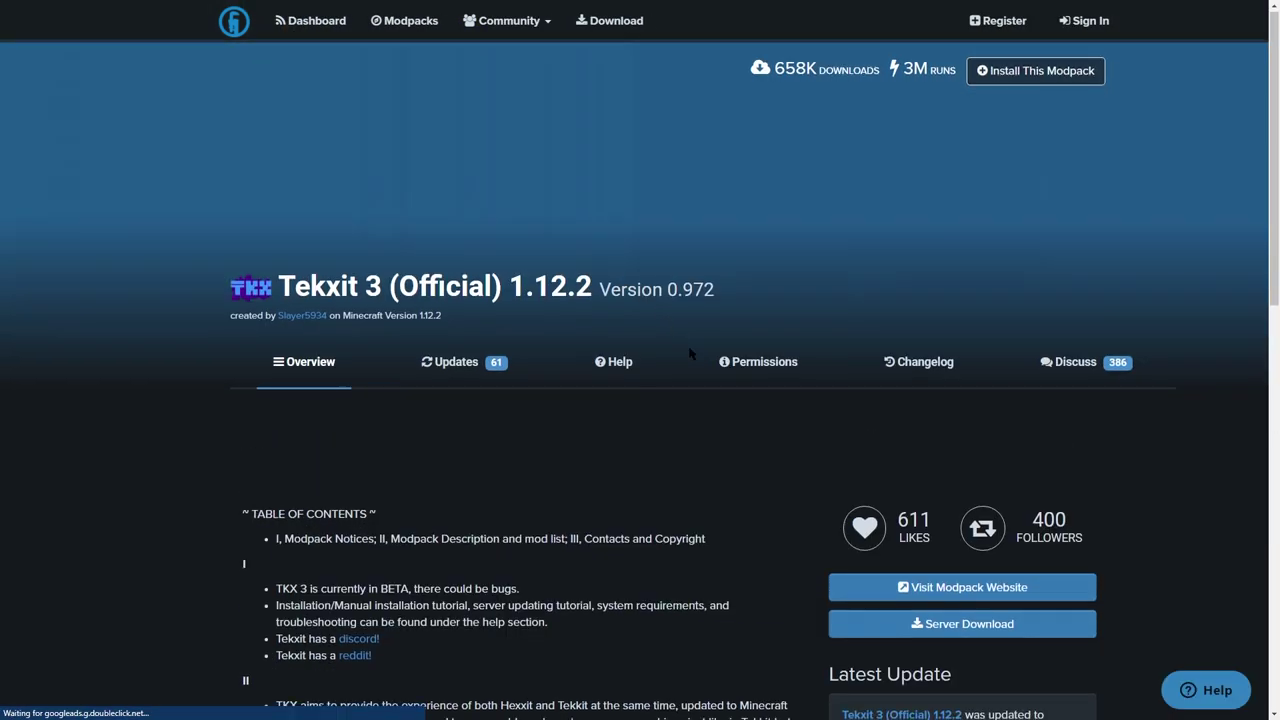
scroll(624, 283, down, 2)
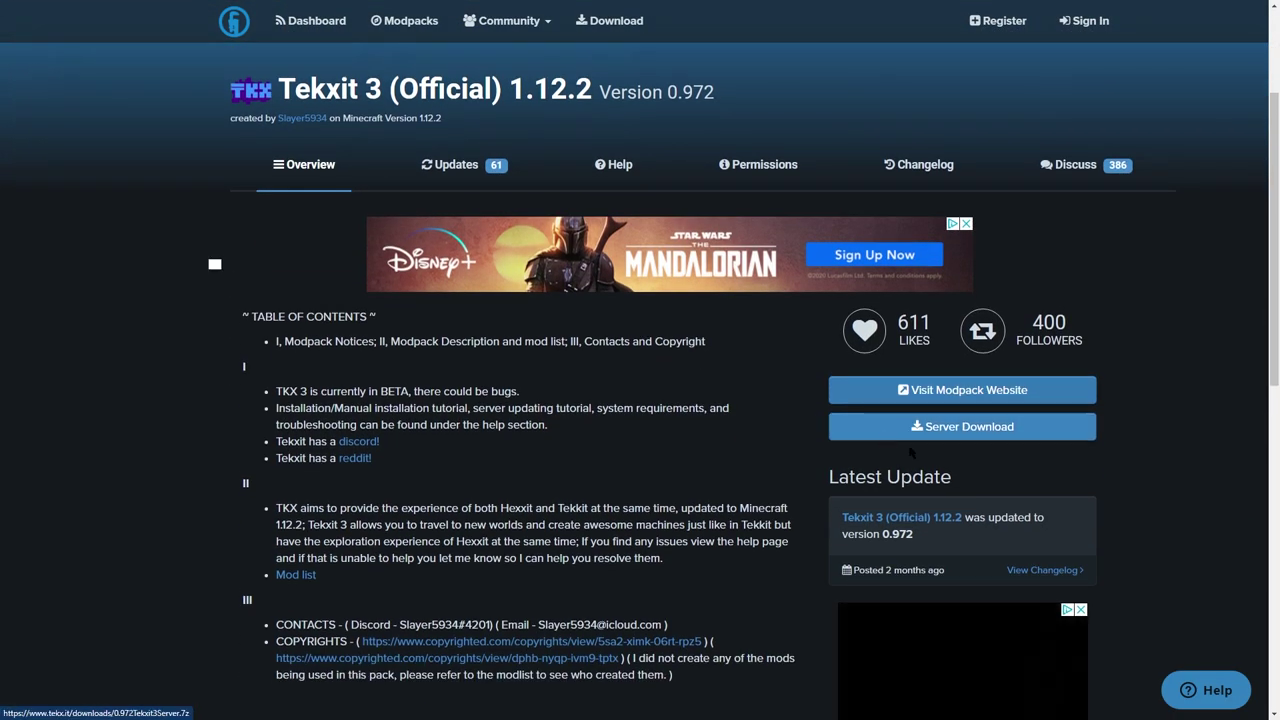
click(977, 430)
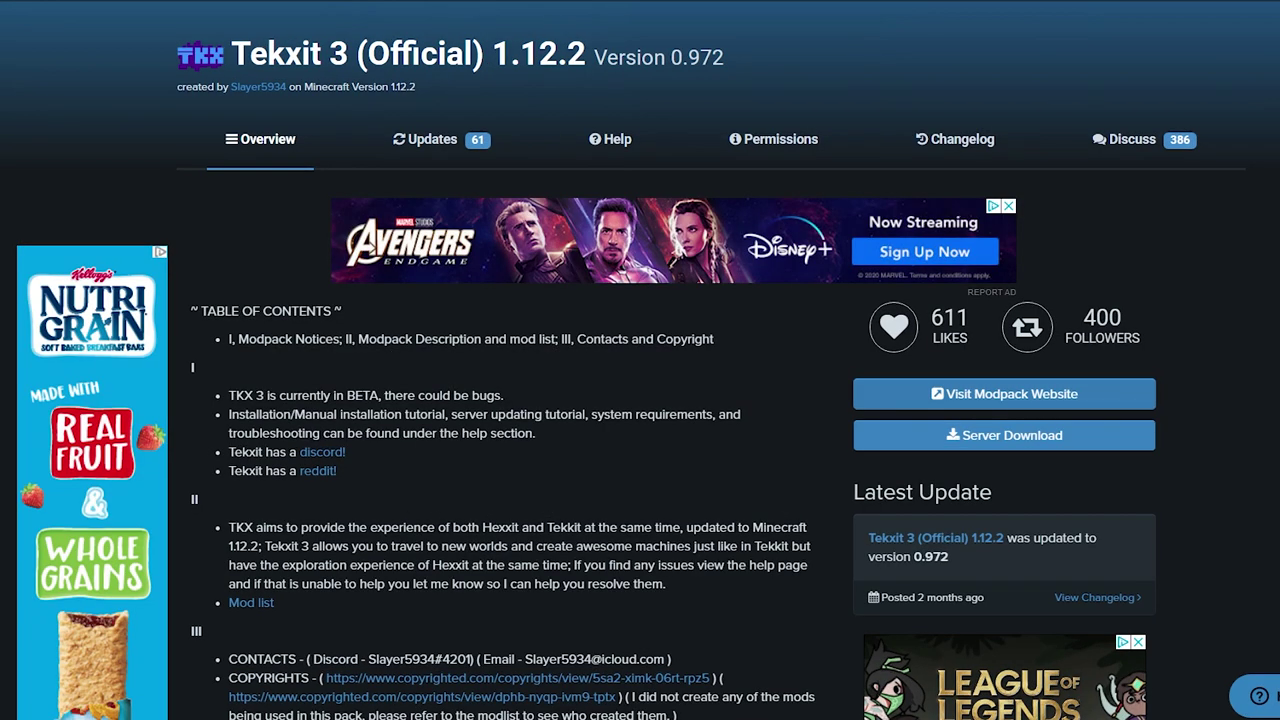
drag(100, 719, 606, 546)
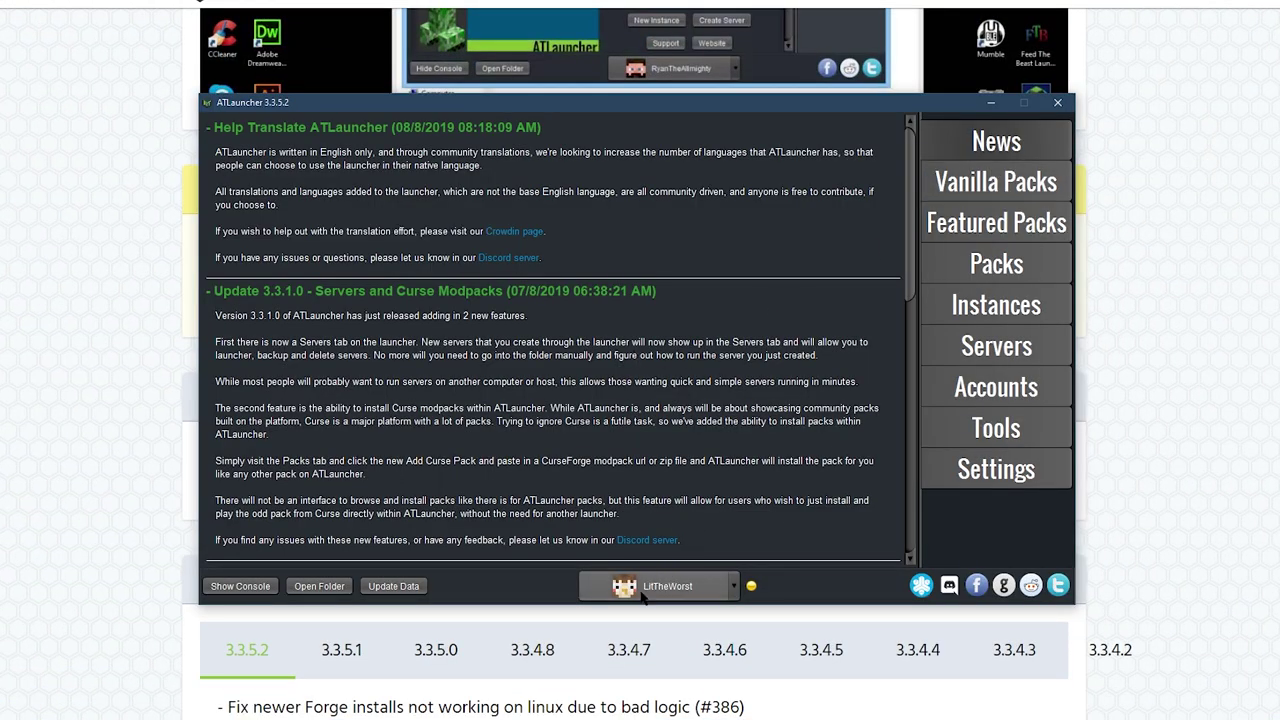
- Keep the current launcher account and install the Sky Factory 4 server from the modpack list
click(645, 592)
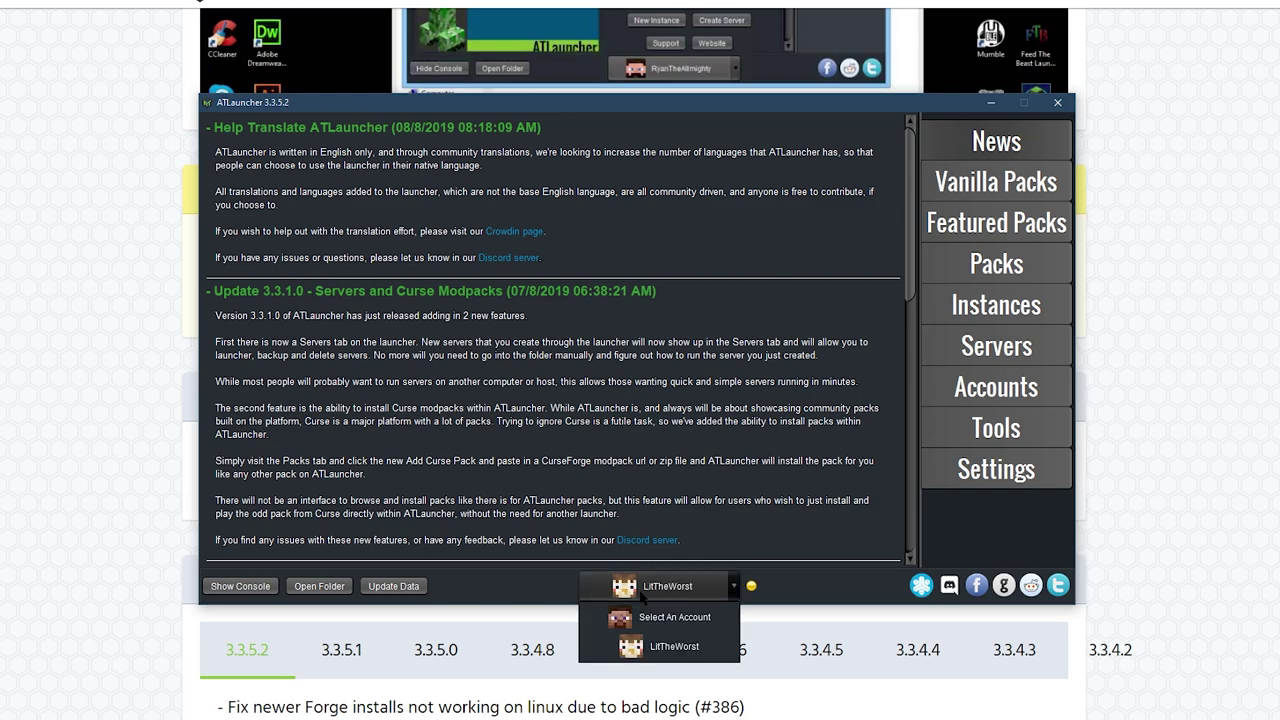
click(665, 647)
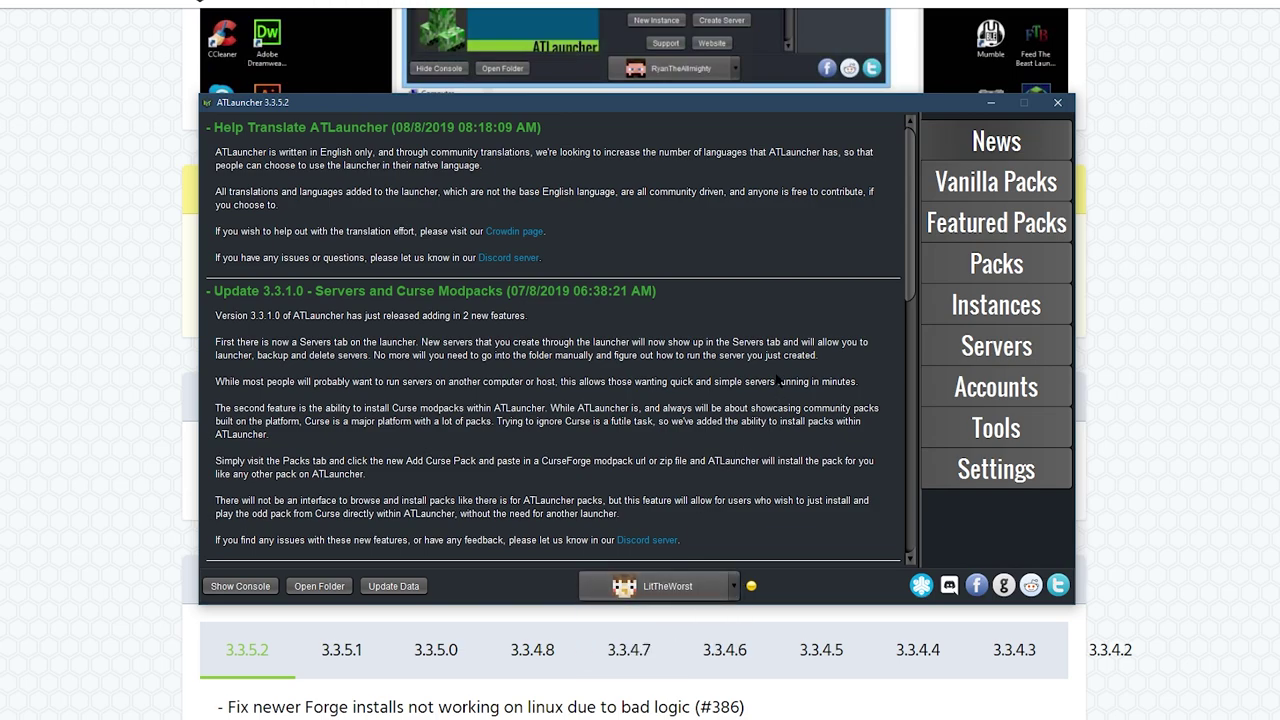
click(1015, 263)
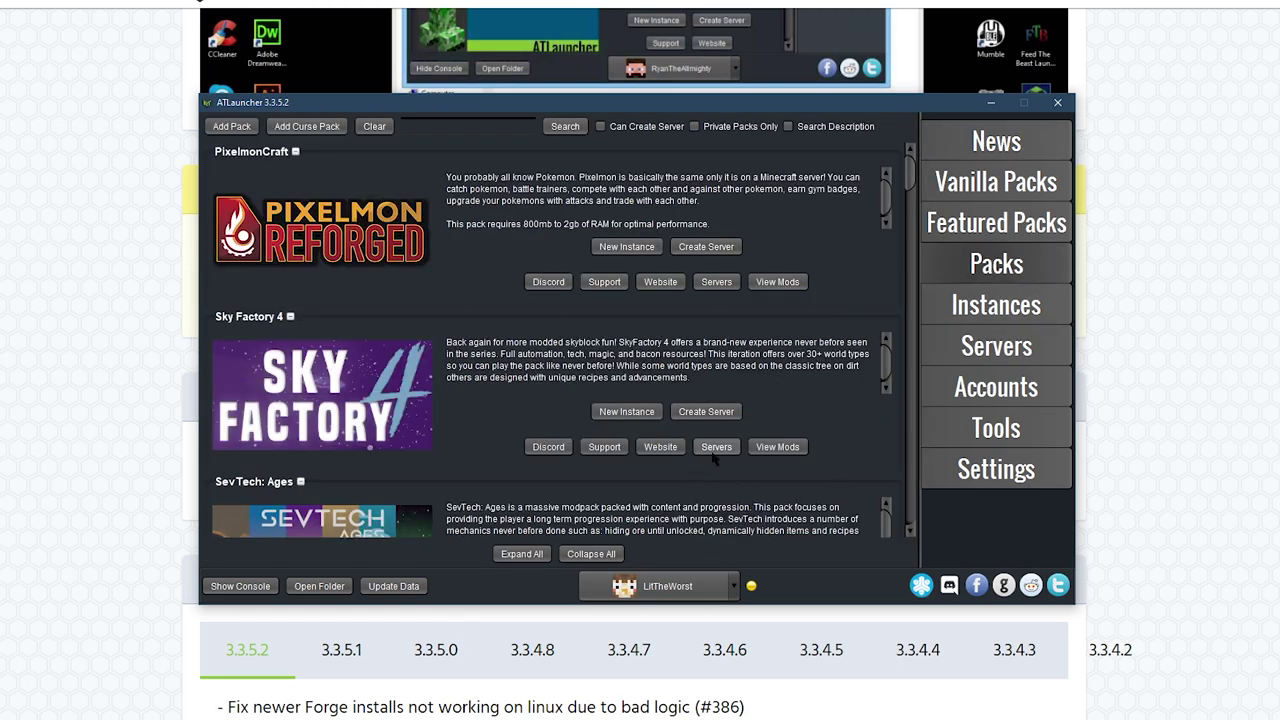
click(690, 411)
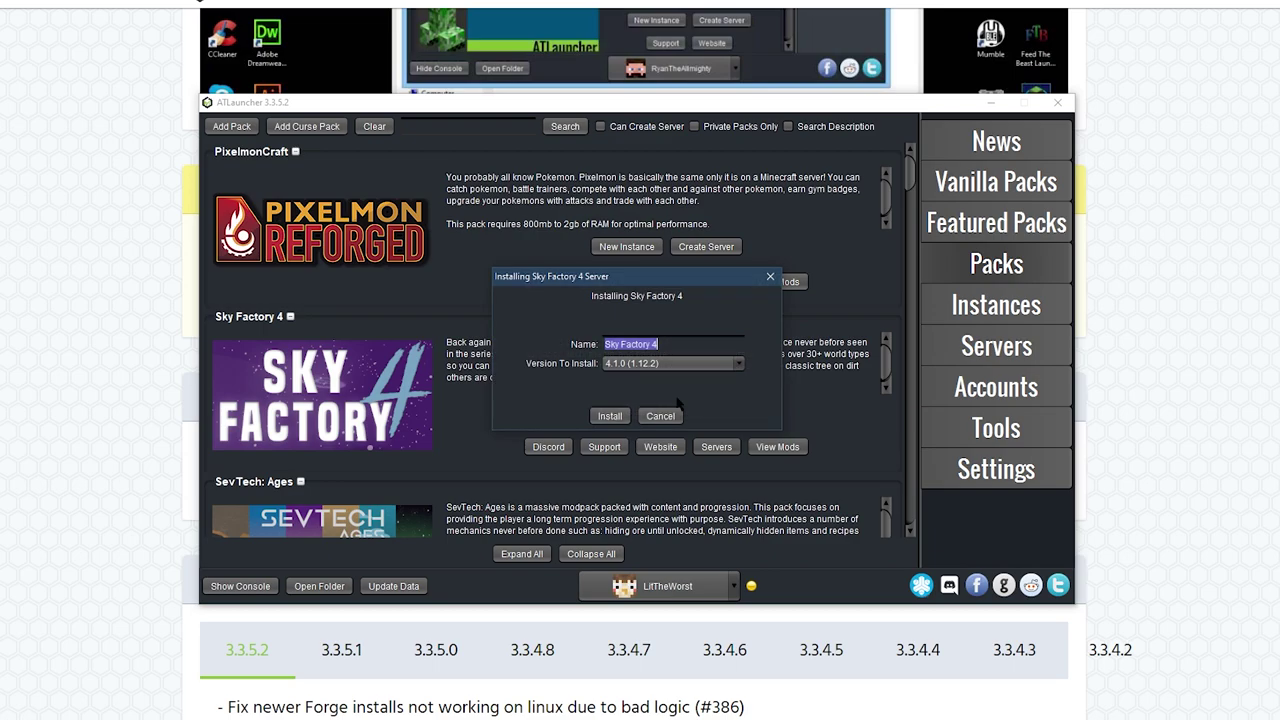
click(619, 418)
- Dismiss the install message and open the Sky Factory 4 server's folder from Servers
click(625, 414)
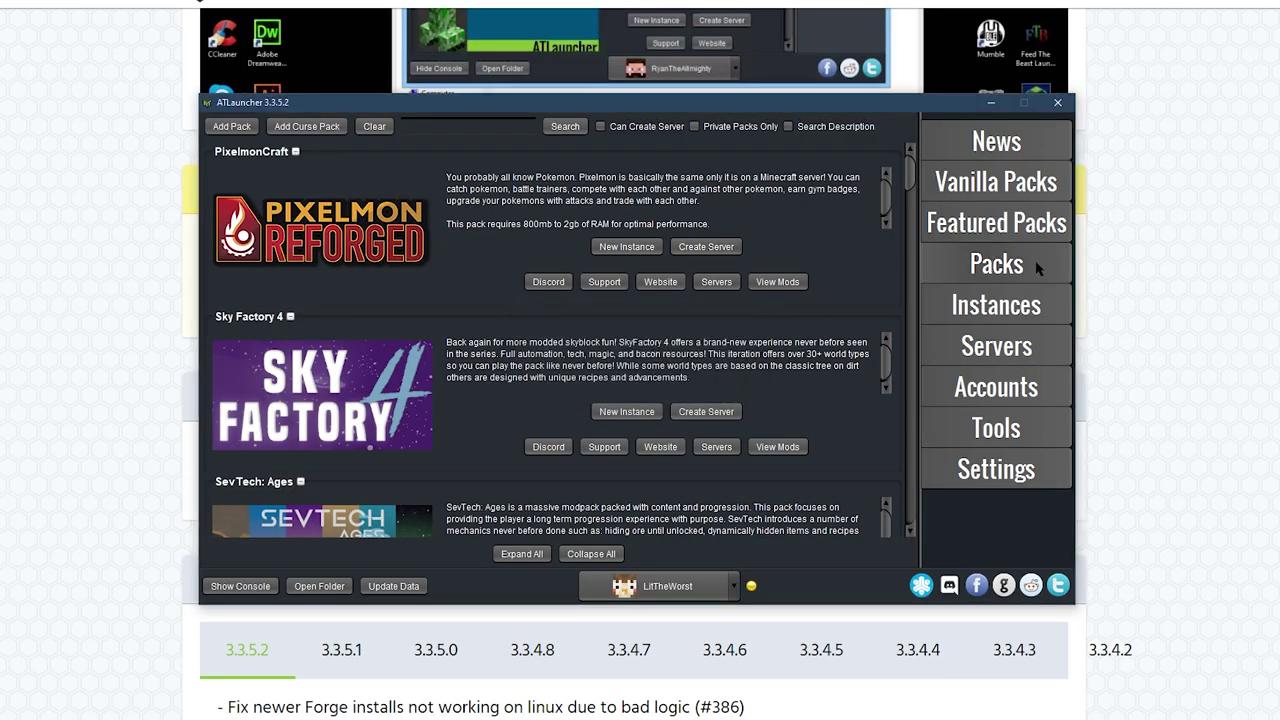
click(1027, 346)
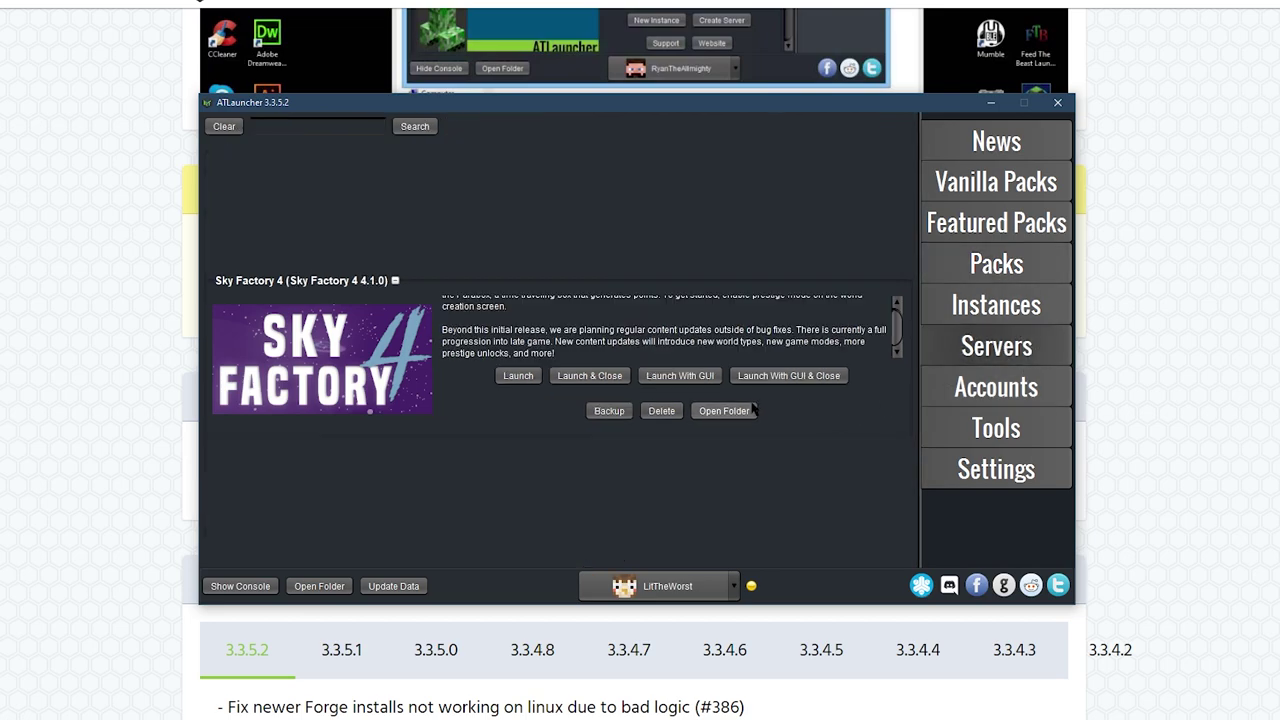
click(722, 410)
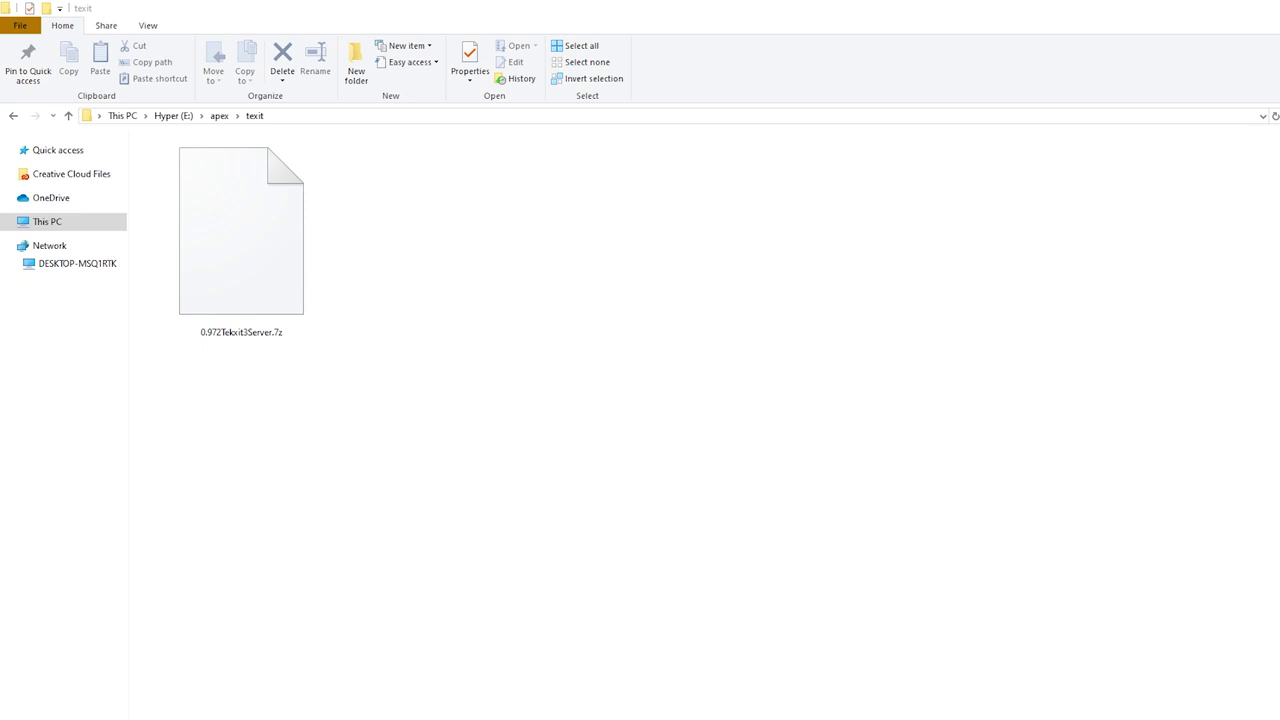
- Use 7-Zip to extract 0.972Tekxit3Server.7z into a 0.972Tekxit3Server folder beside the archive
click(882, 357)
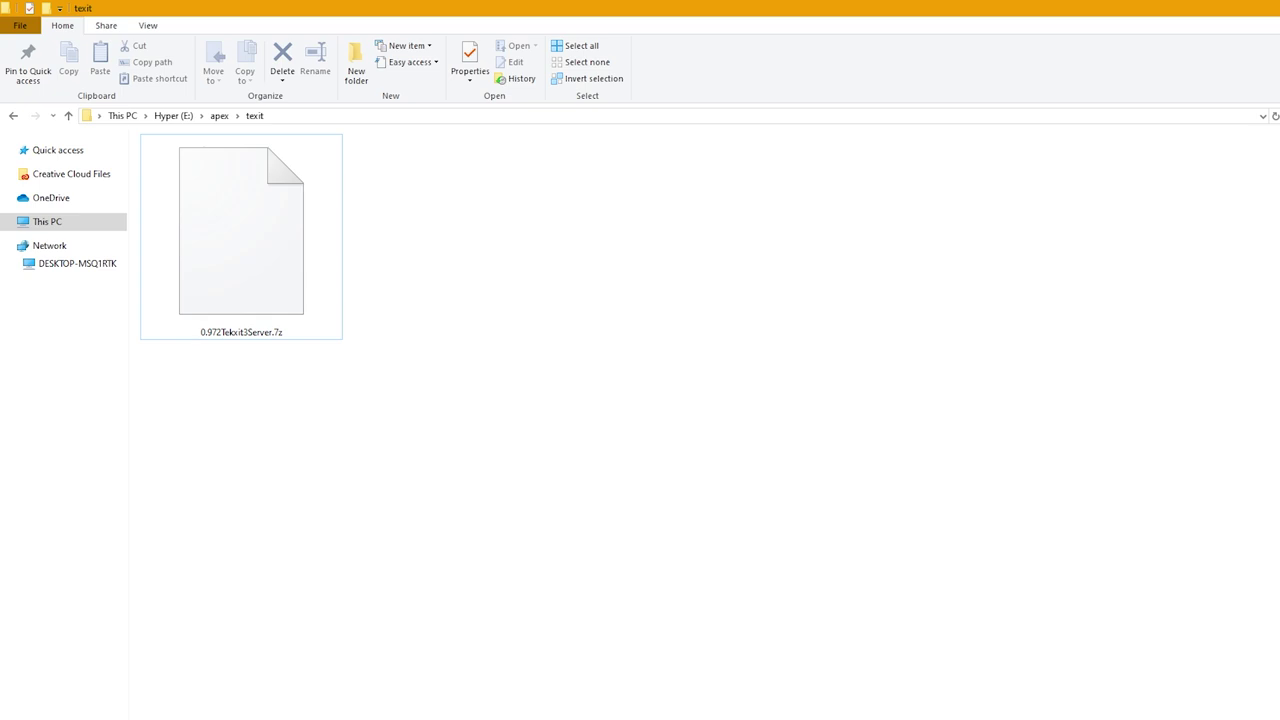
click(279, 272)
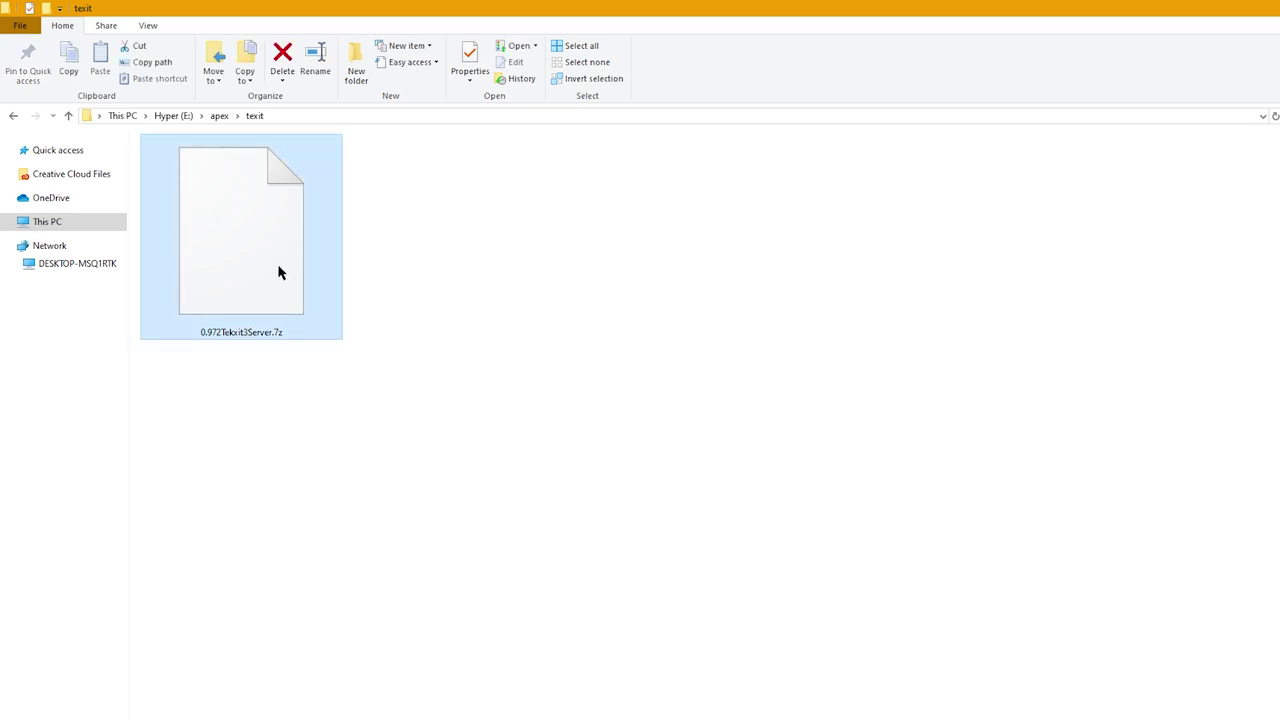
right_click(279, 272)
mouse_move(189, 294)
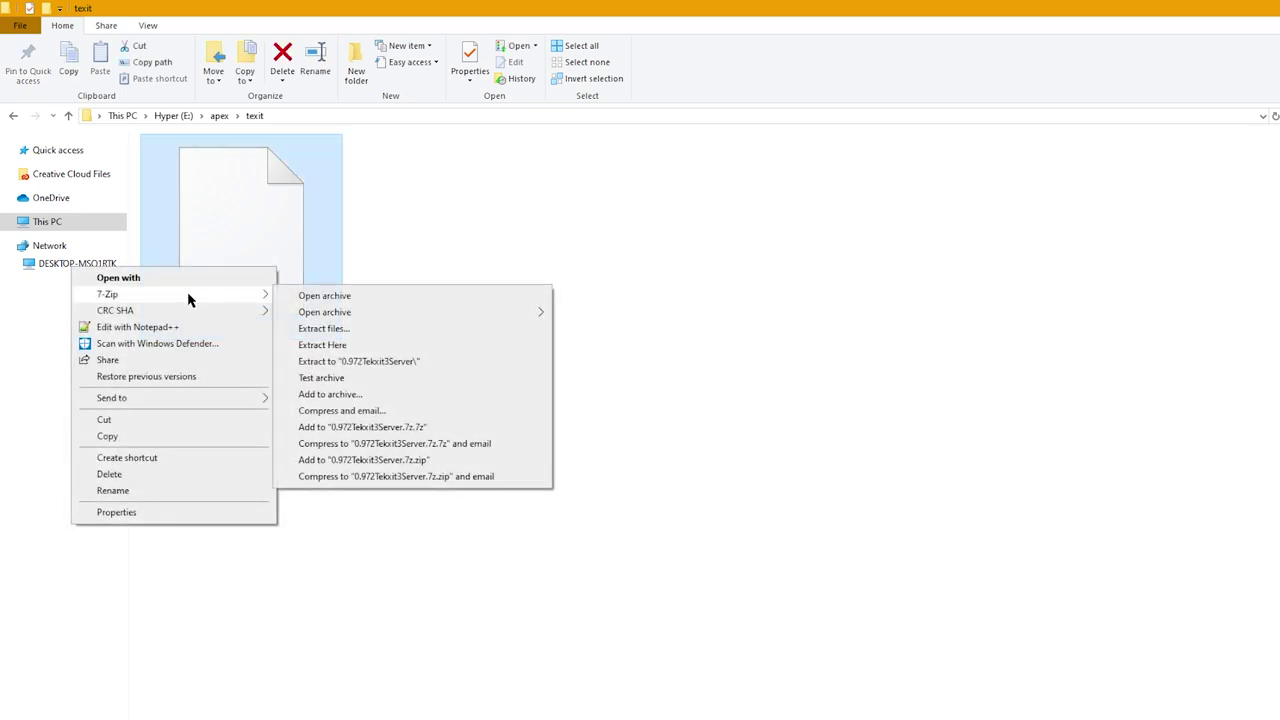
click(398, 238)
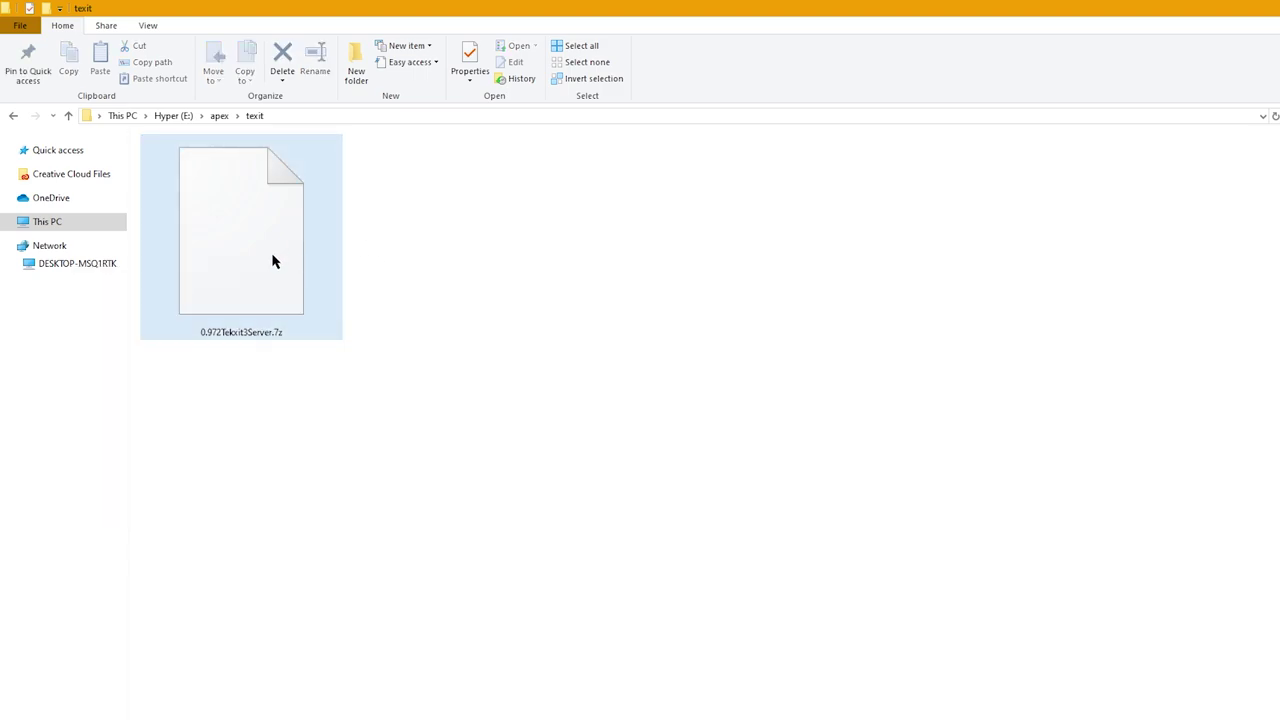
right_click(228, 226)
mouse_move(160, 252)
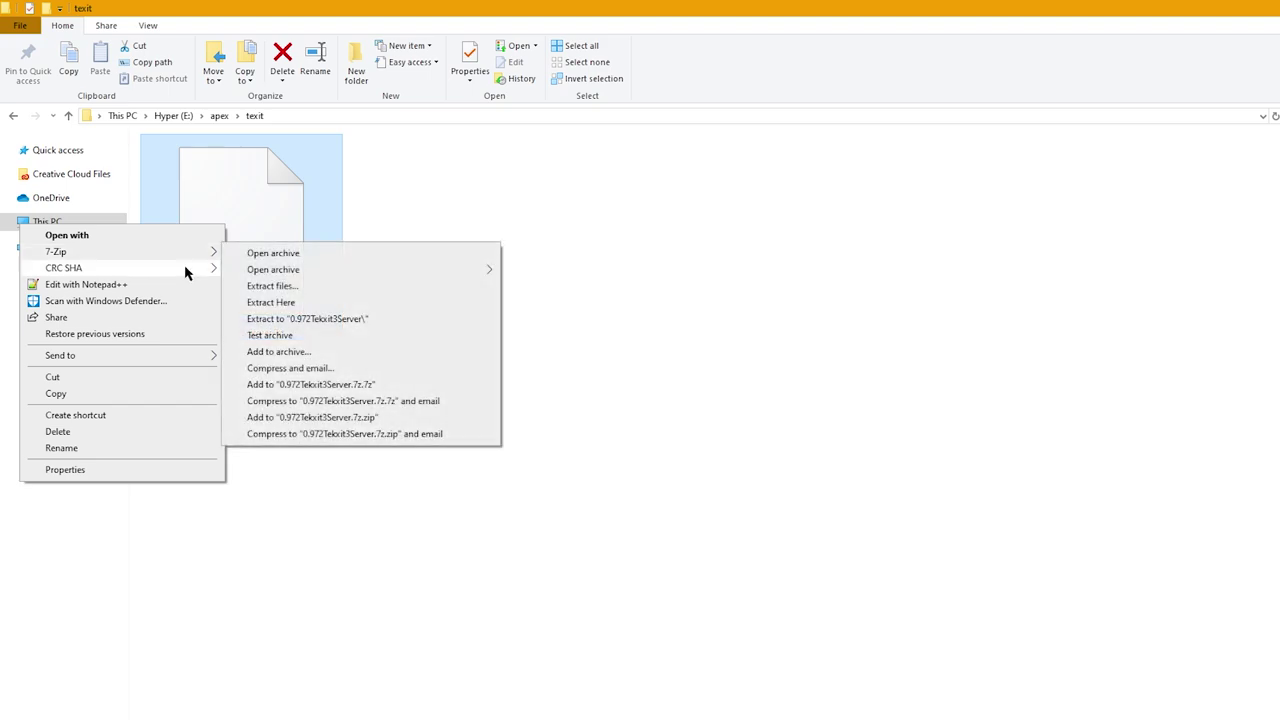
click(320, 318)
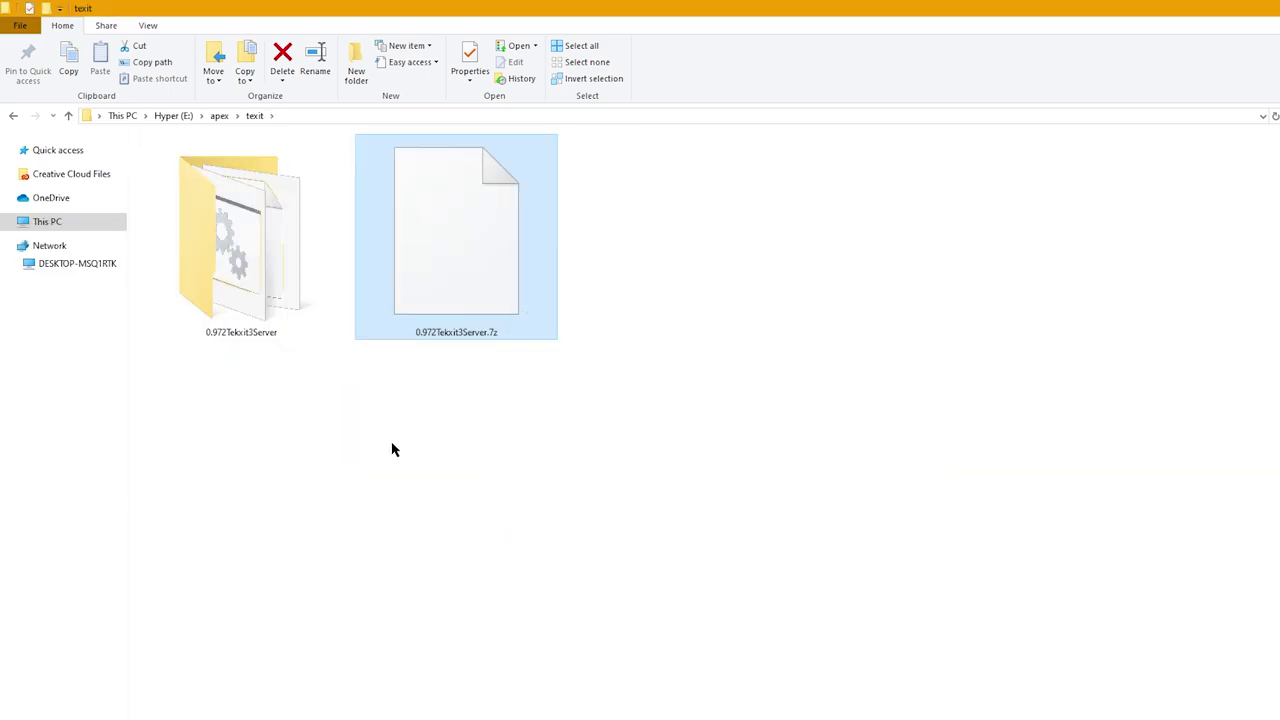
- Open 0.972Tekxit3Server and create a new folder named jar in it
double_click(292, 282)
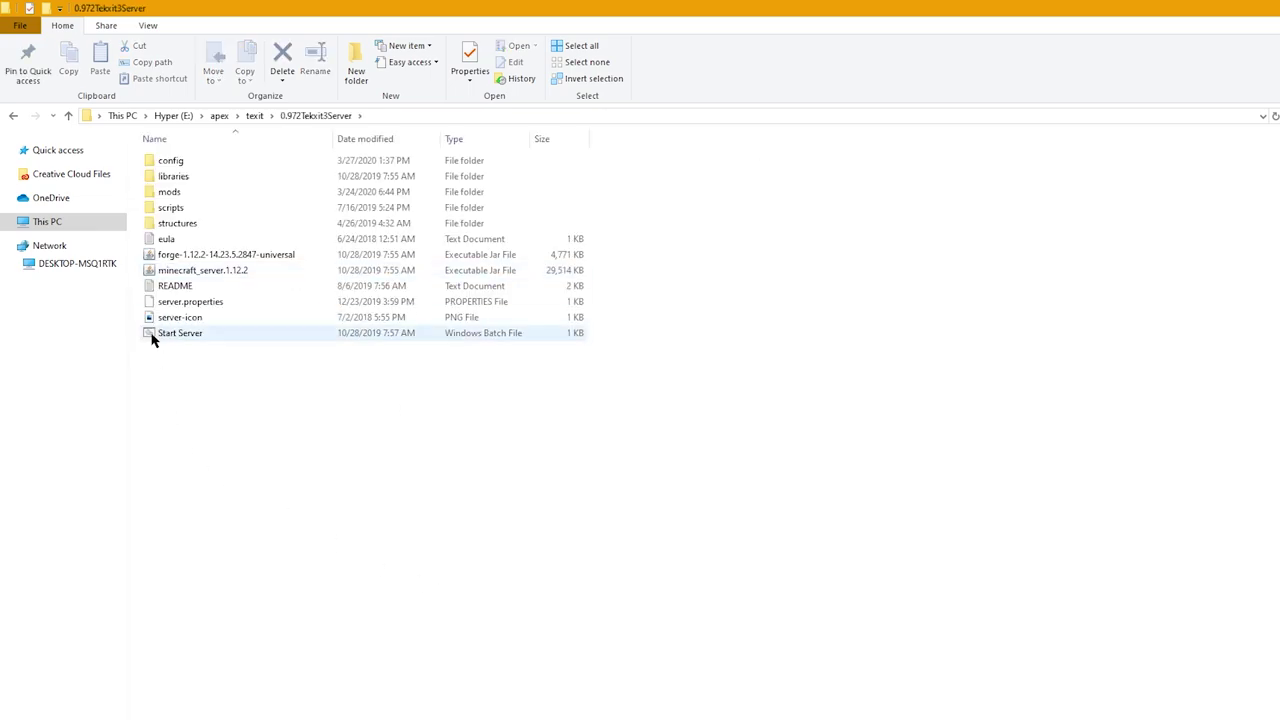
click(212, 190)
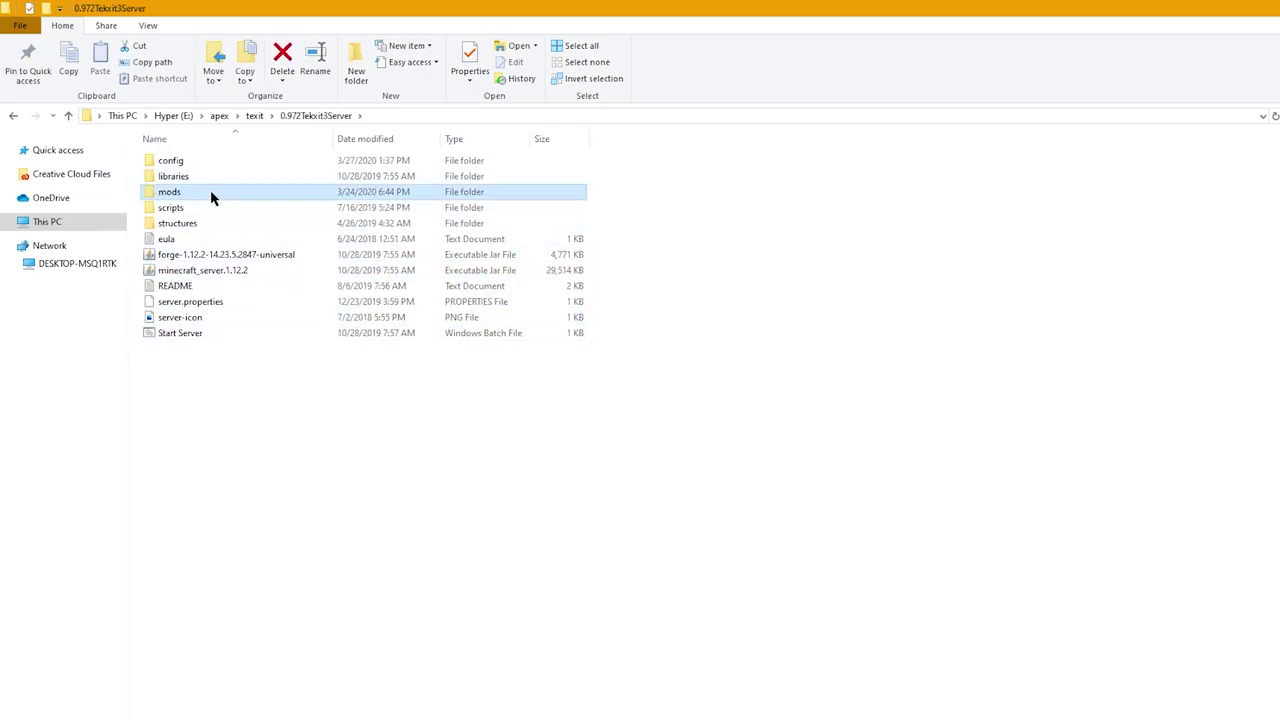
click(206, 163)
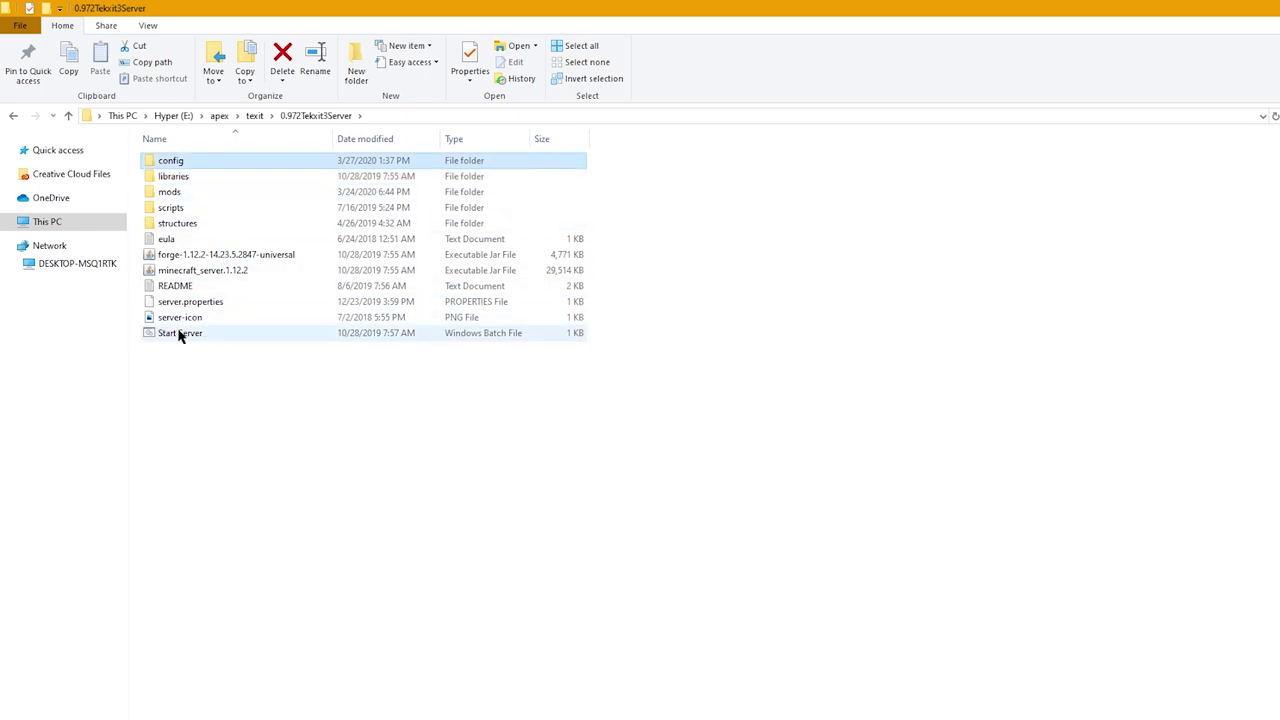
click(202, 254)
click(200, 272)
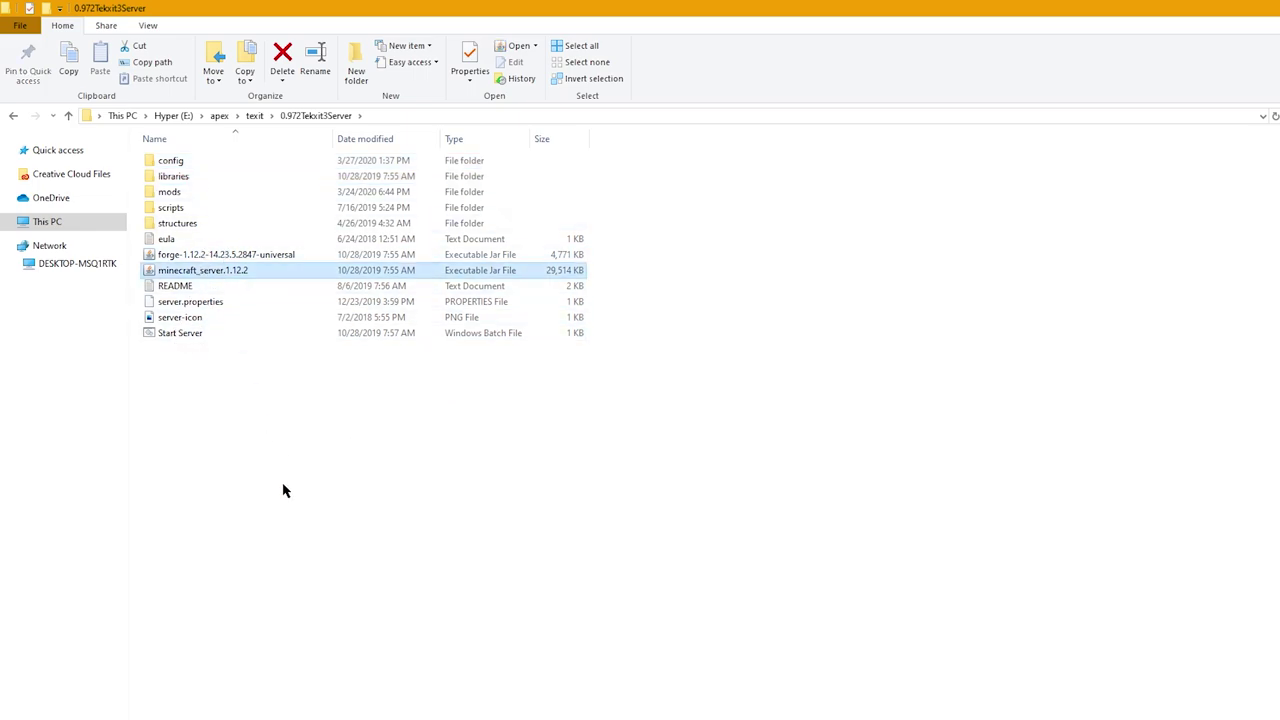
click(284, 492)
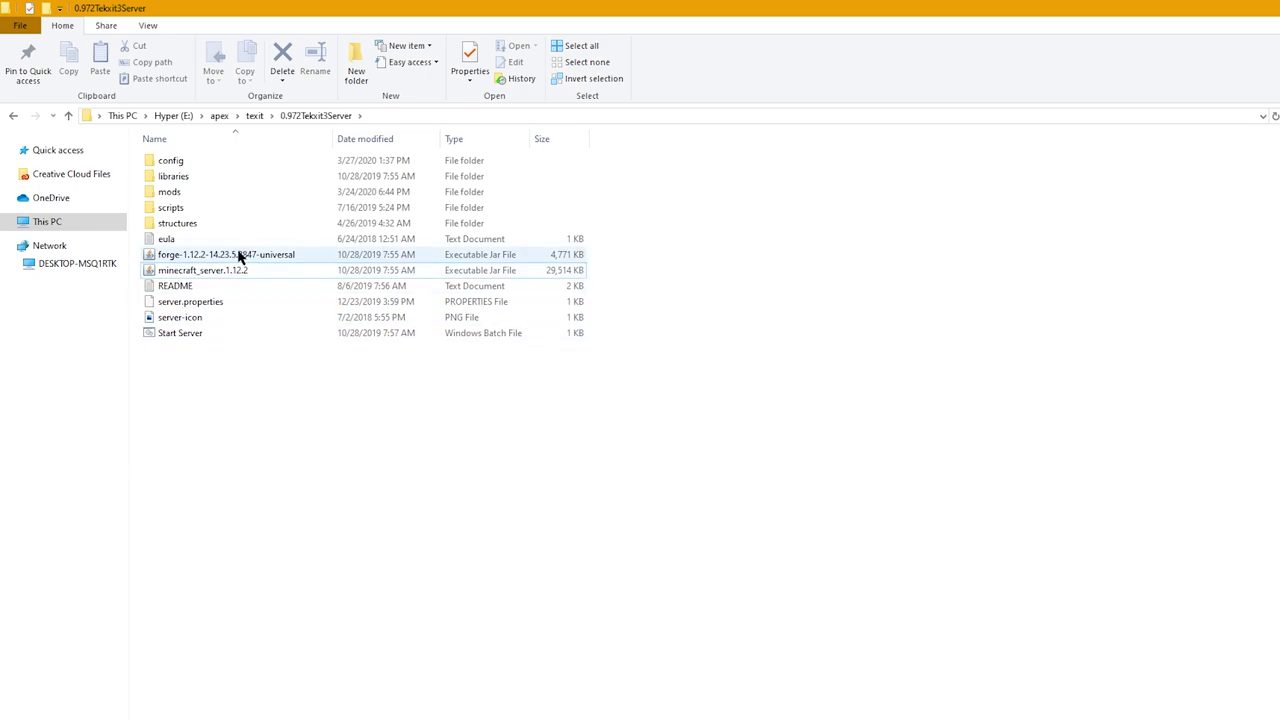
right_click(211, 397)
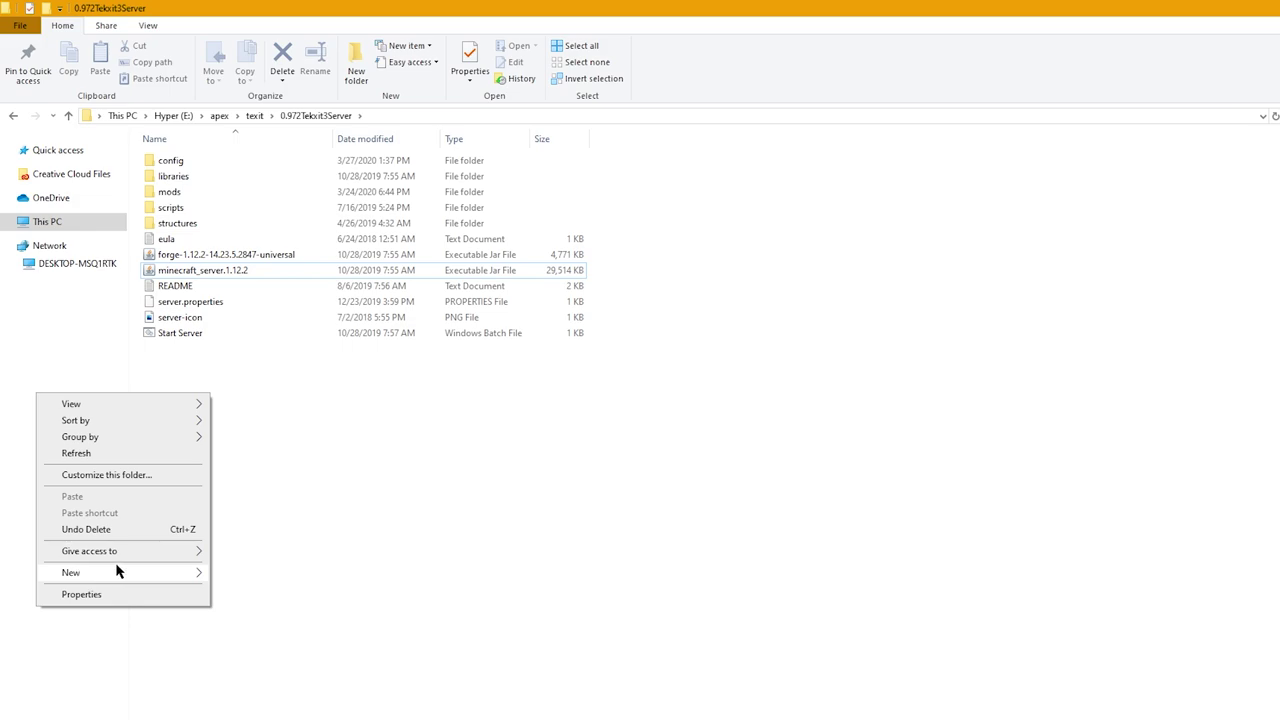
mouse_move(120, 572)
click(236, 571)
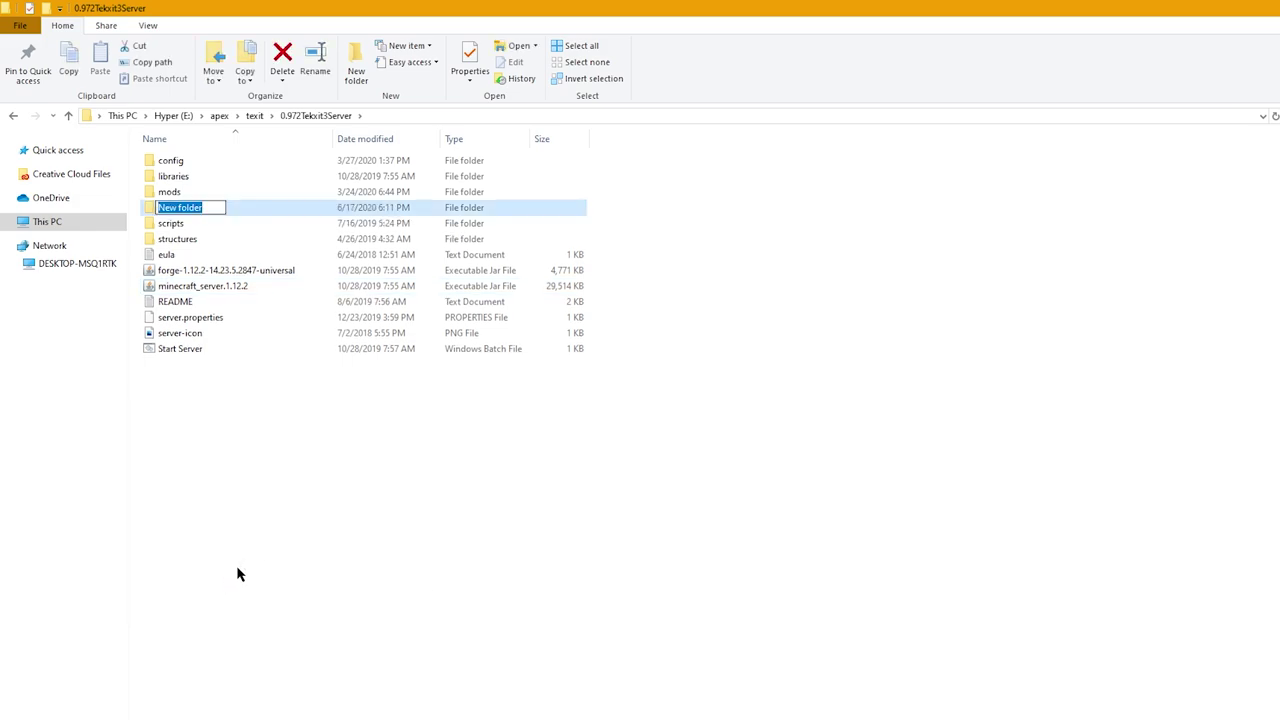
text(jar)
key(Return)
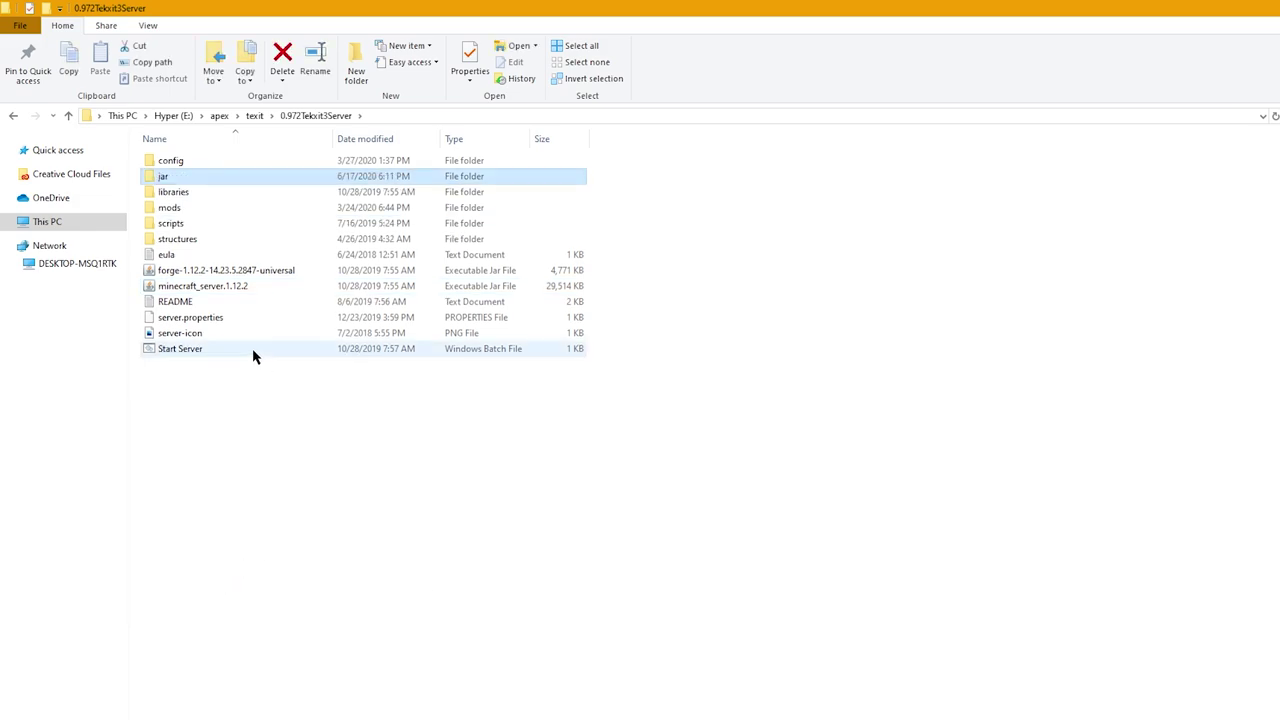
- Rename the forge-1.12.2-14.23.5.2847-universal jar to custom
click(197, 278)
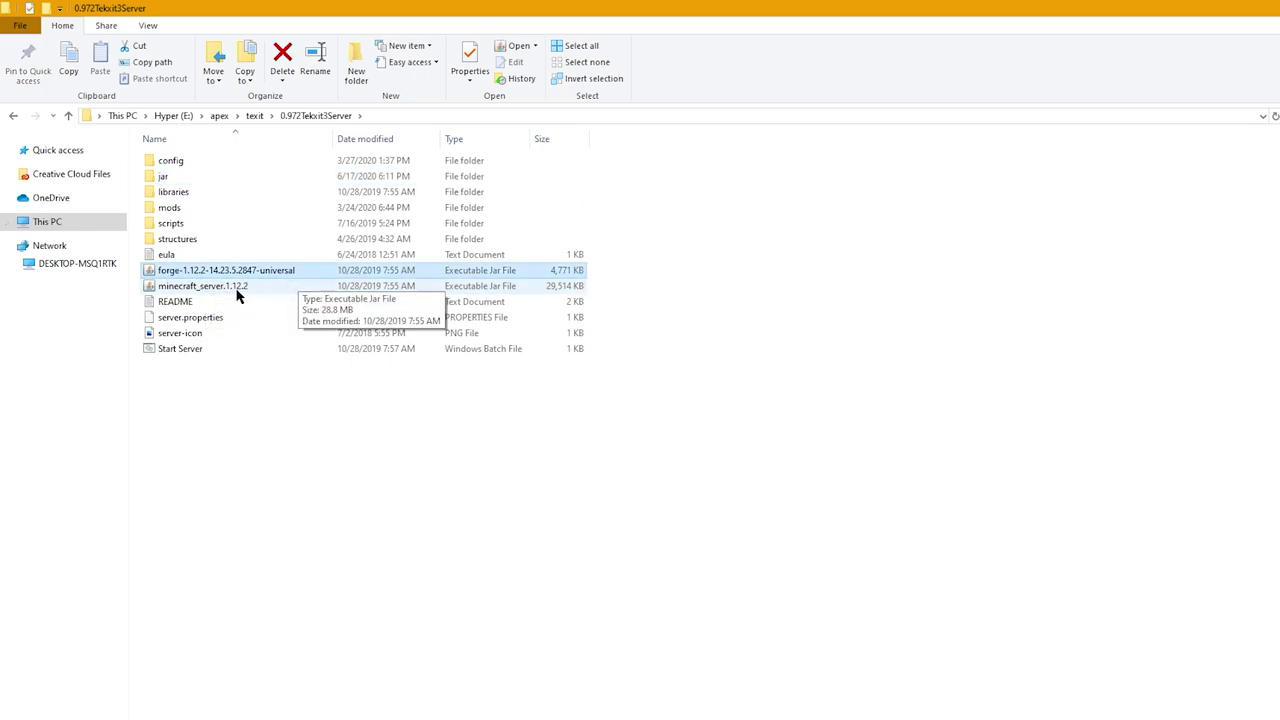
right_click(191, 272)
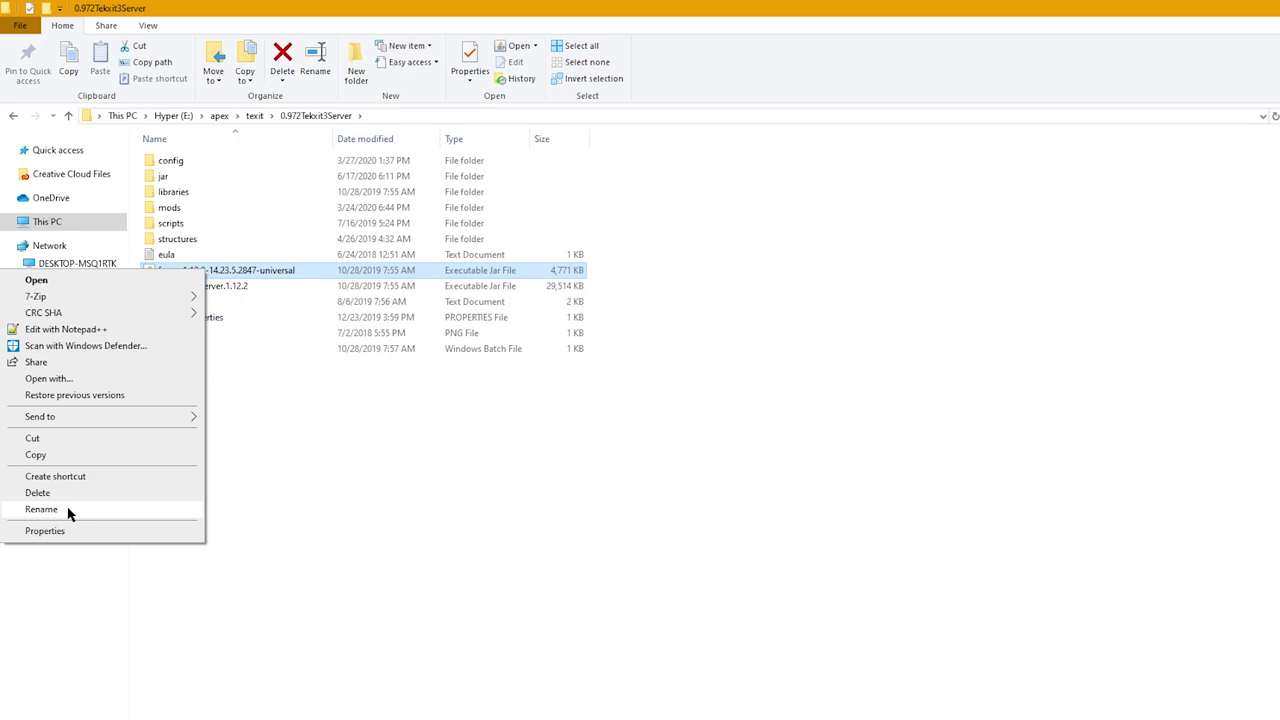
click(41, 509)
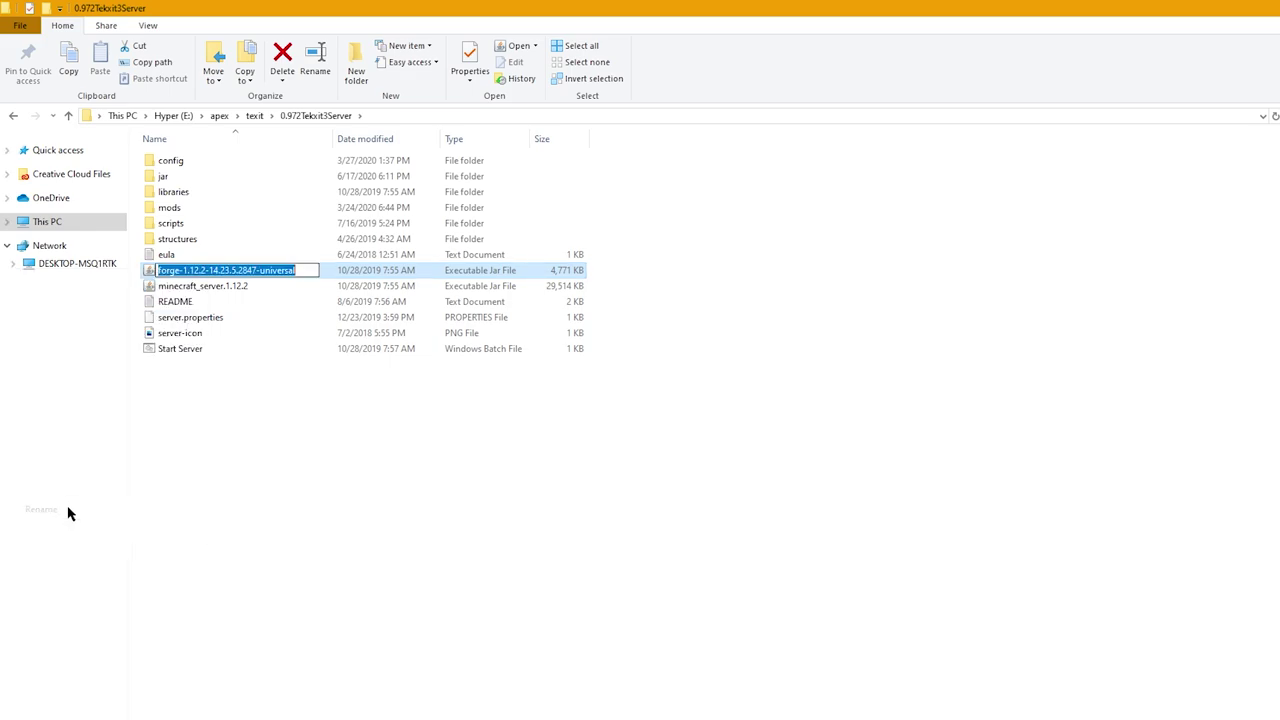
text(ja)
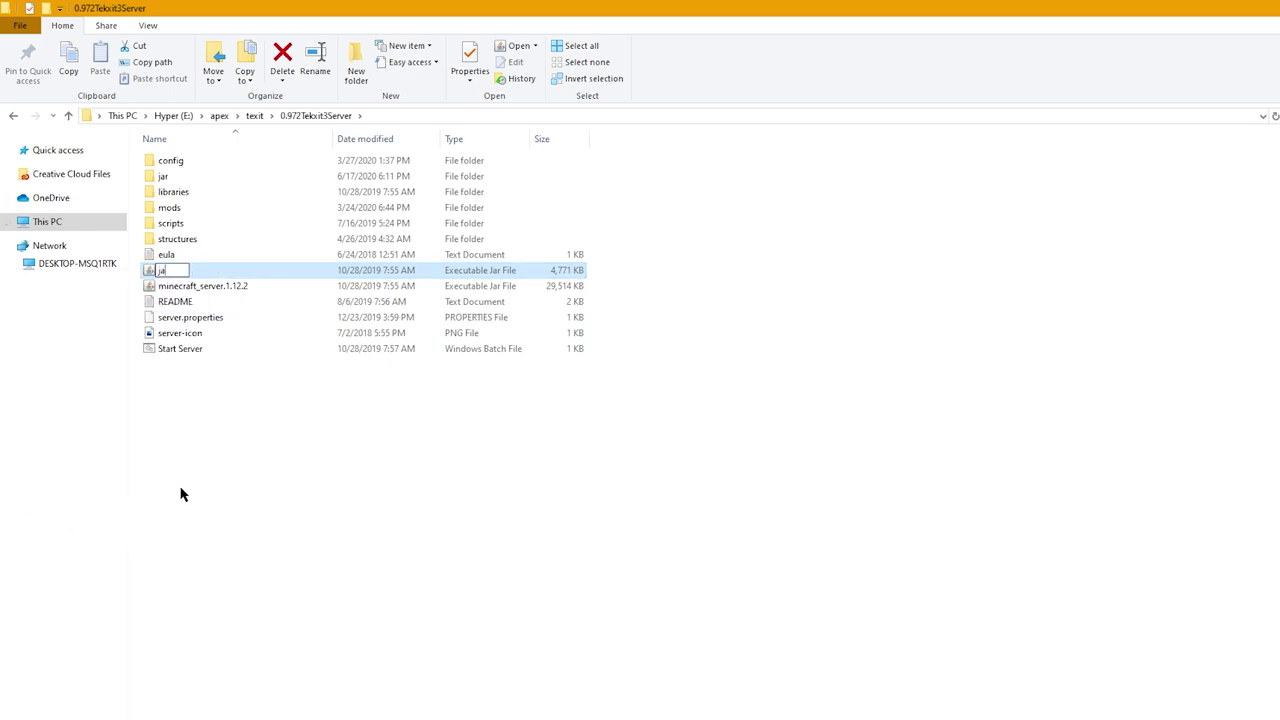
text(ustom)
key(Return)
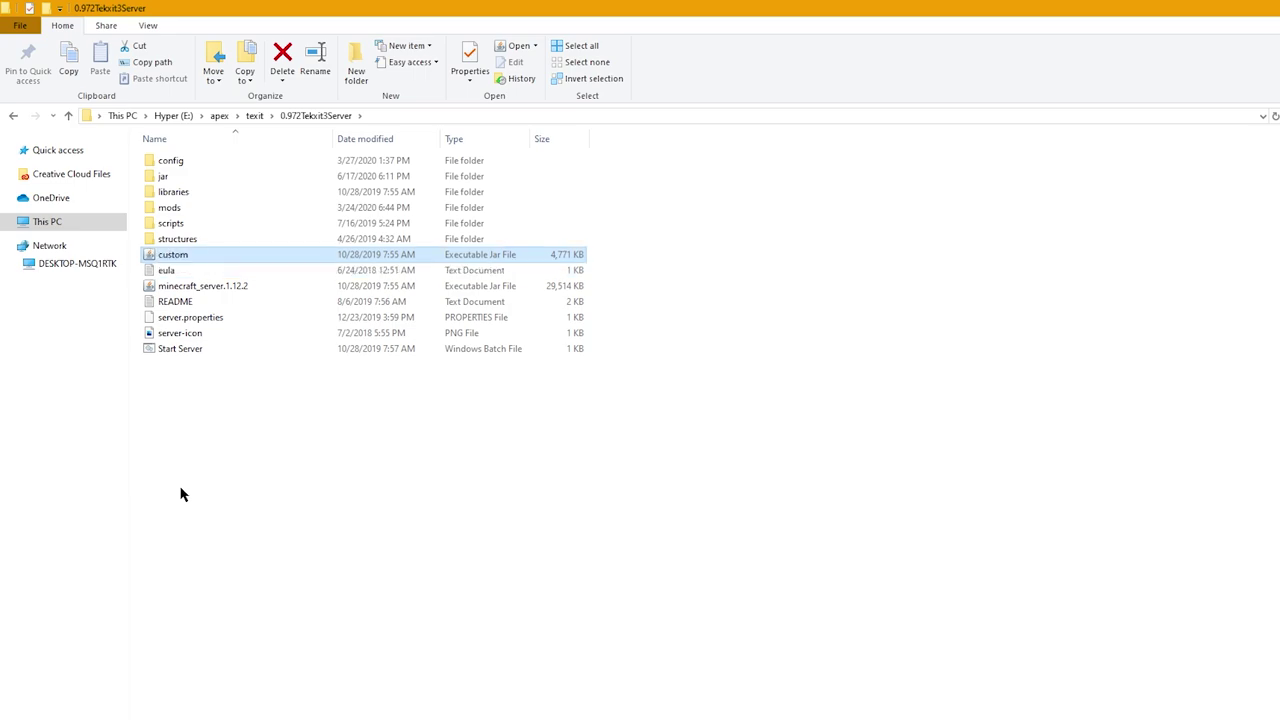
- Move custom, minecraft_server.1.12.2 and the libraries folder into the jar folder
click(193, 450)
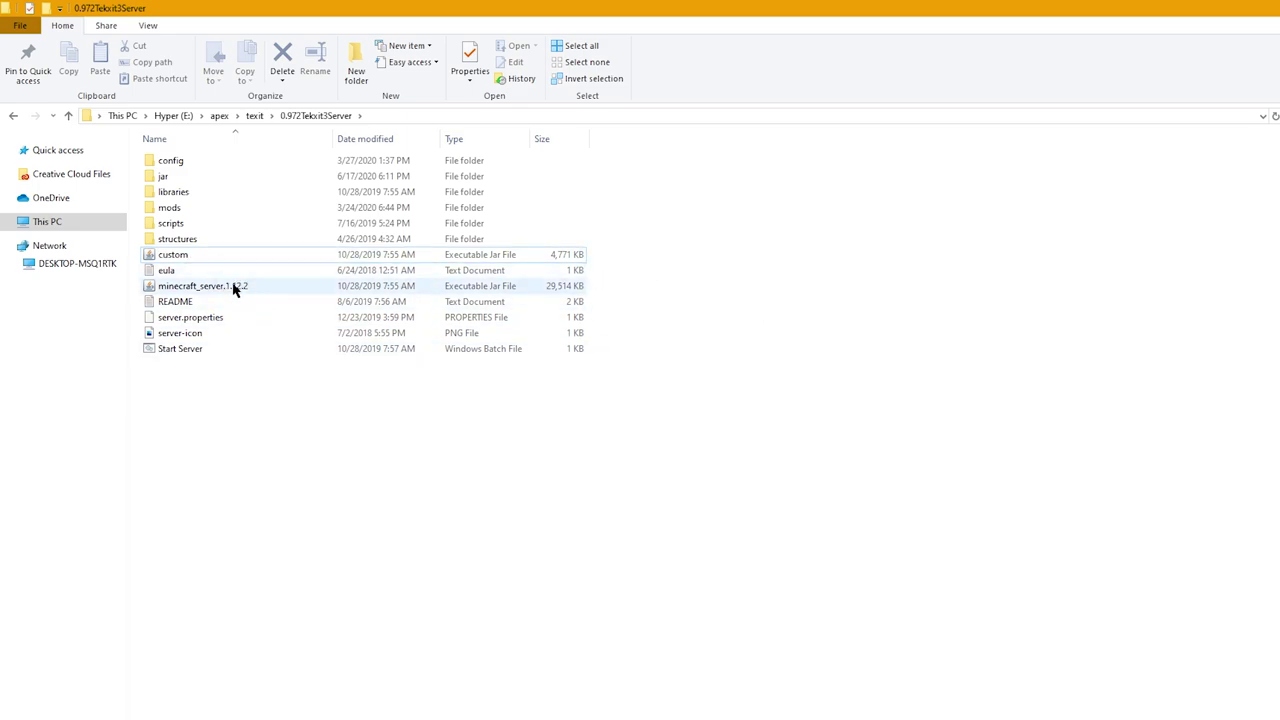
click(220, 256)
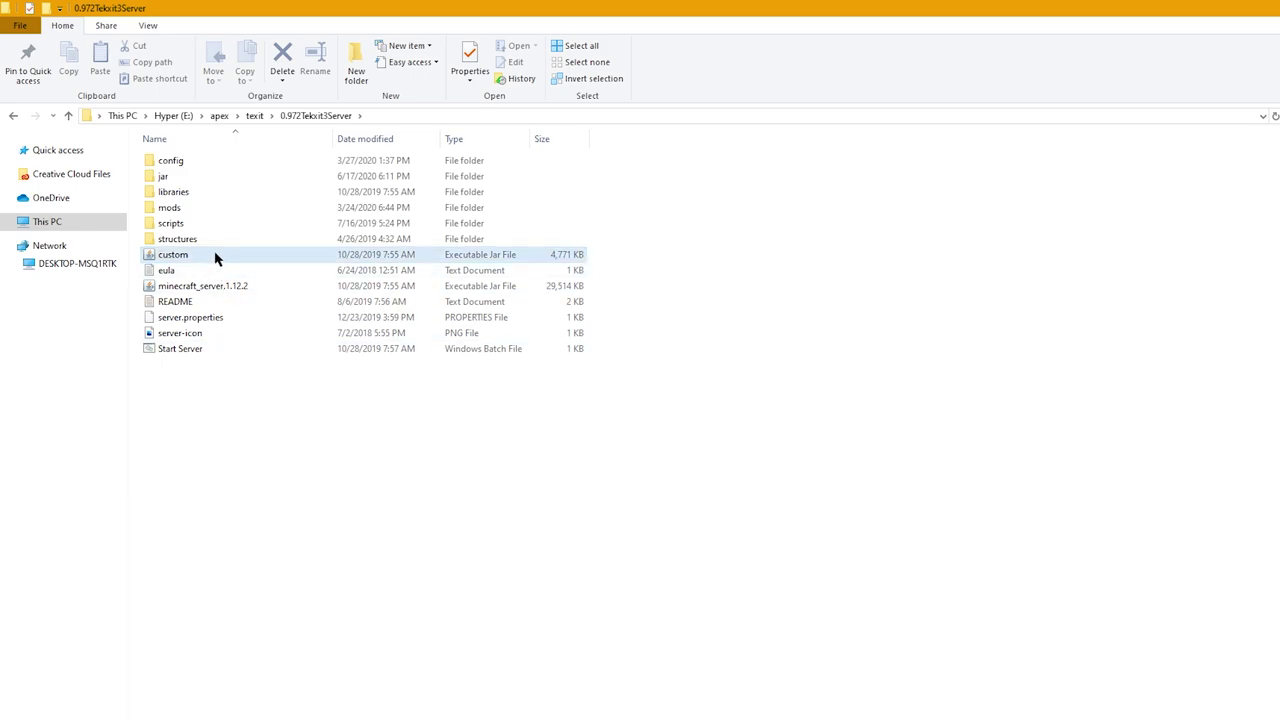
ctrl+click(236, 288)
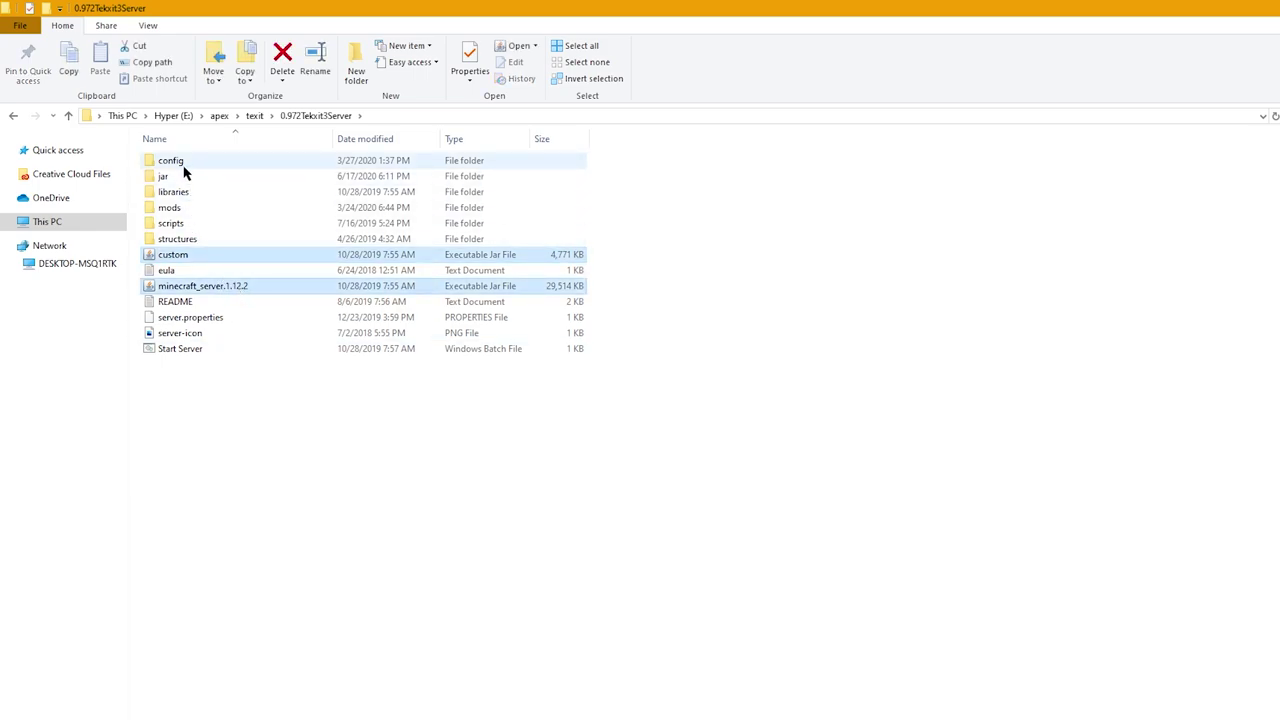
ctrl+click(200, 195)
drag(200, 195, 171, 180)
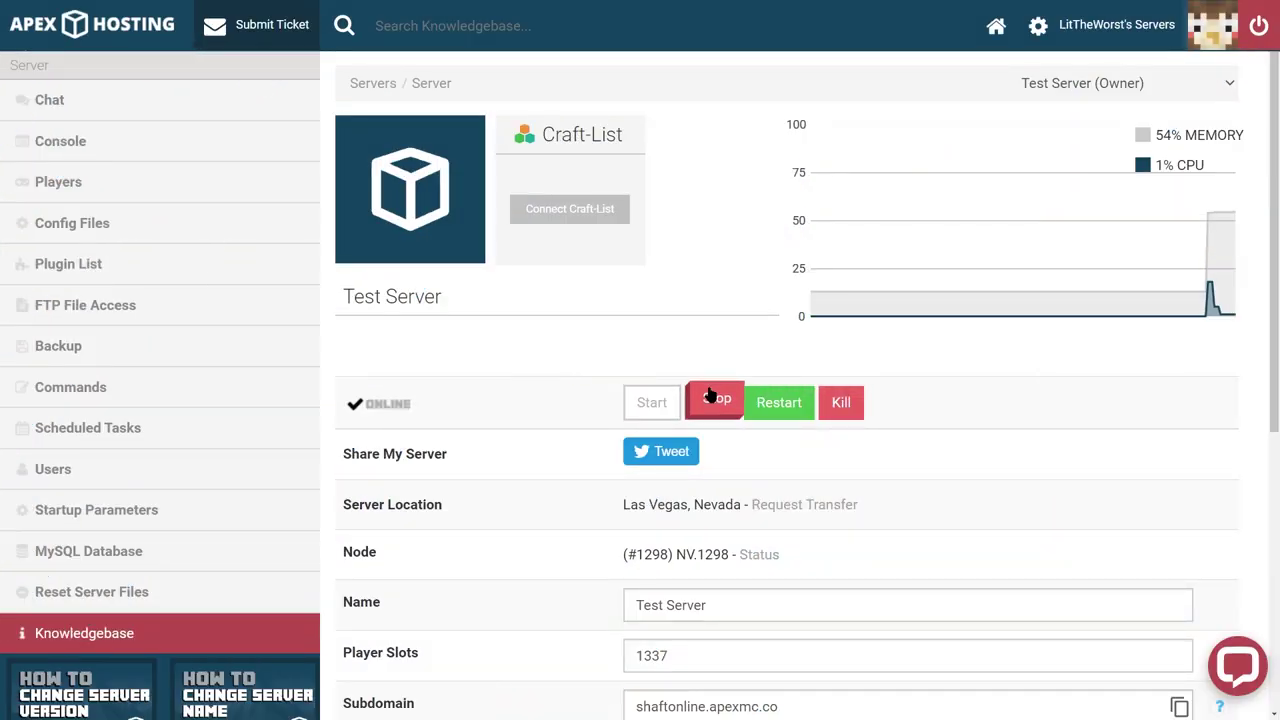
- Change the server's JAR type from Forge 1.14.4 to Custom Server Jar and confirm
scroll(600, 366, down, 4)
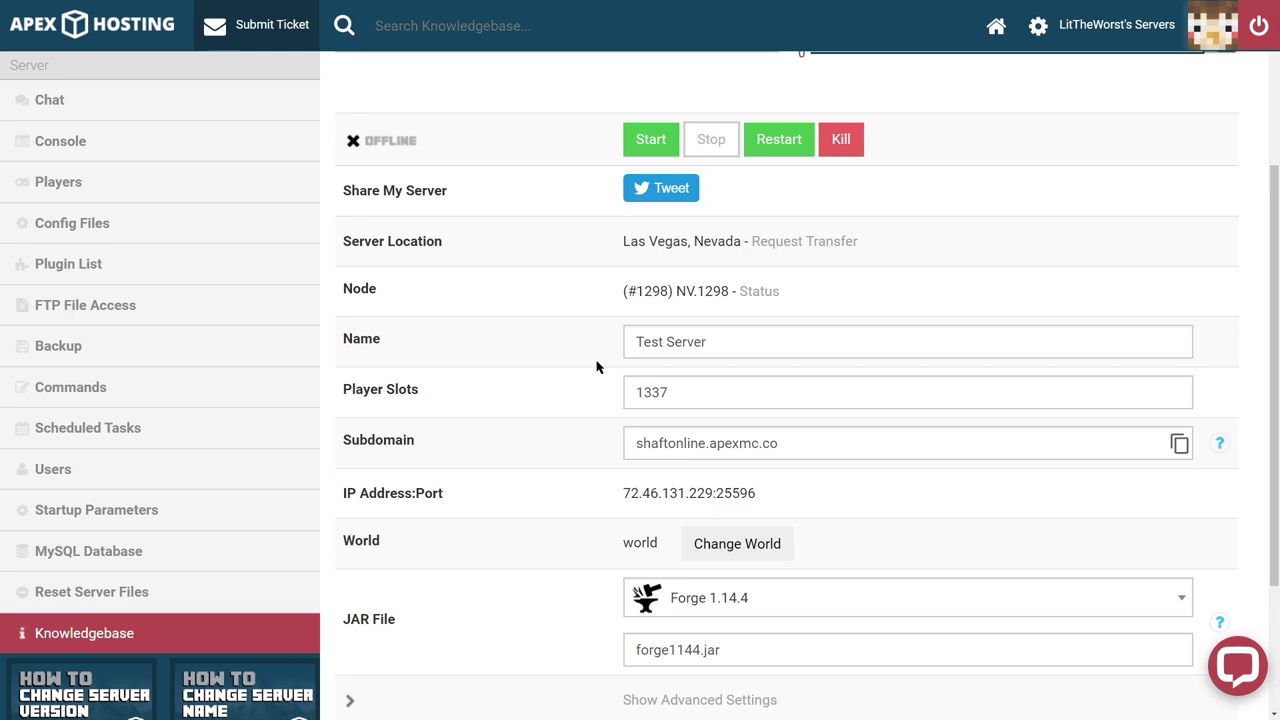
click(737, 461)
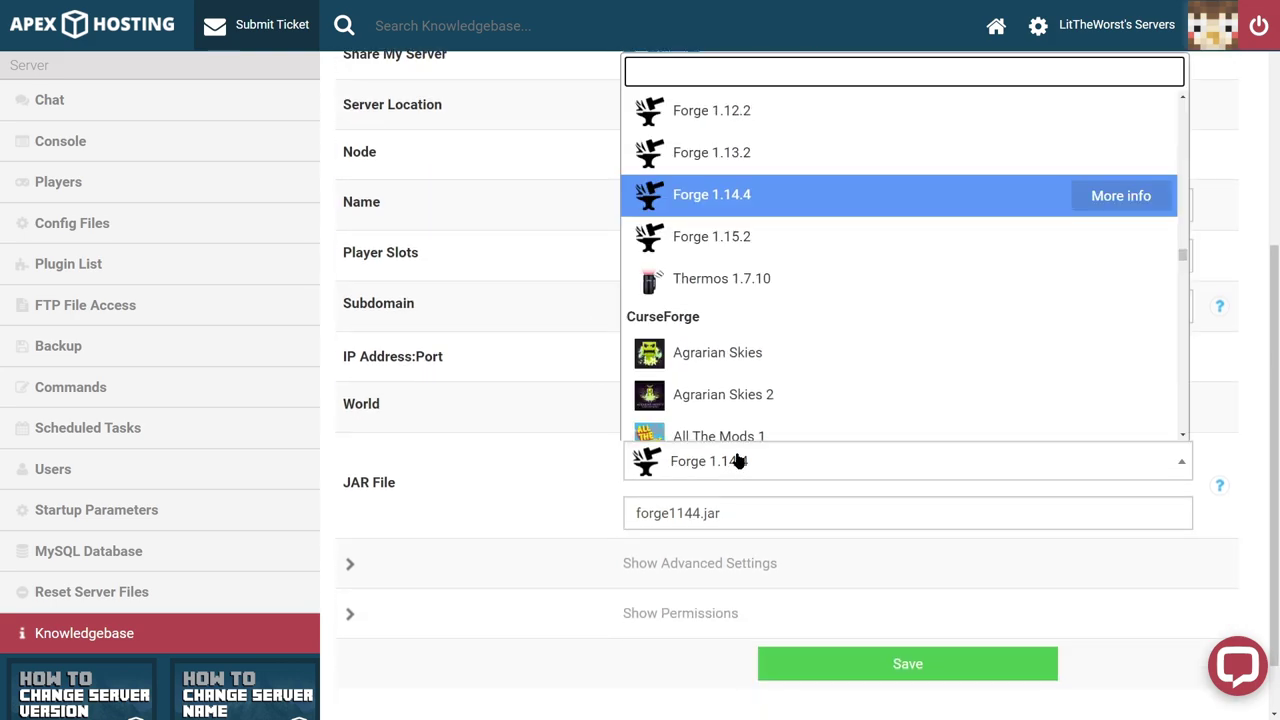
text(c)
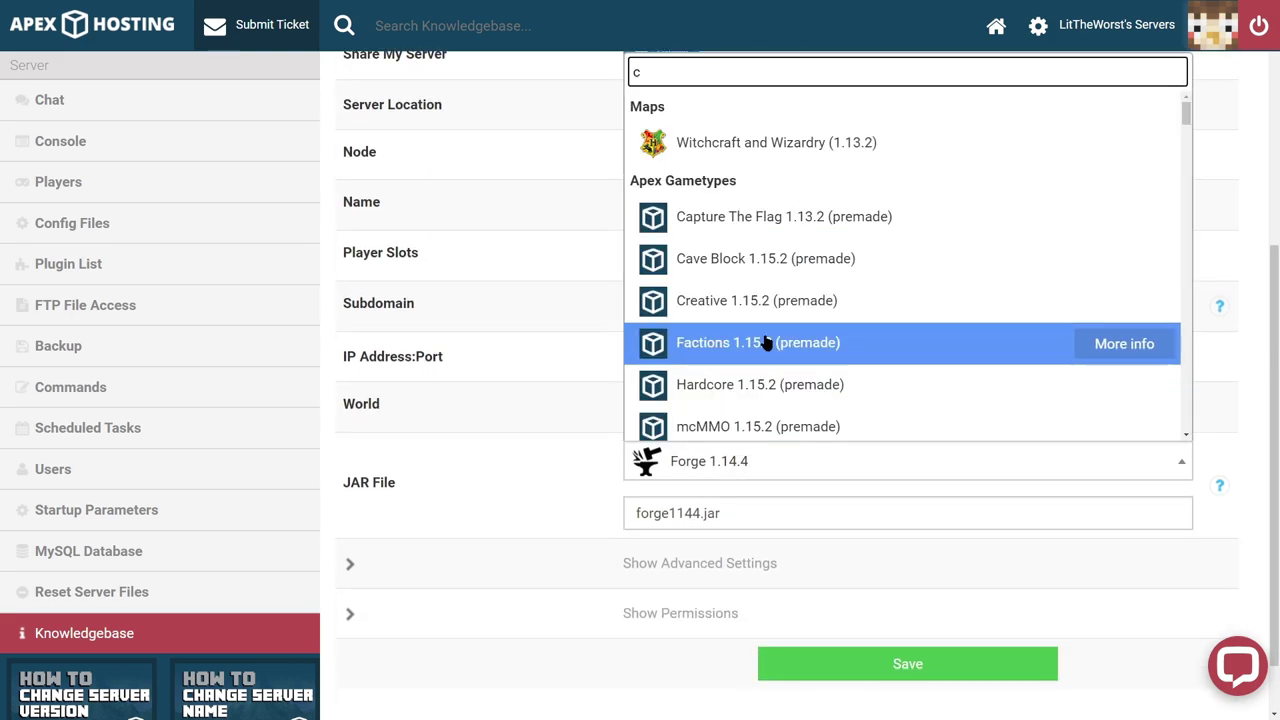
text(us)
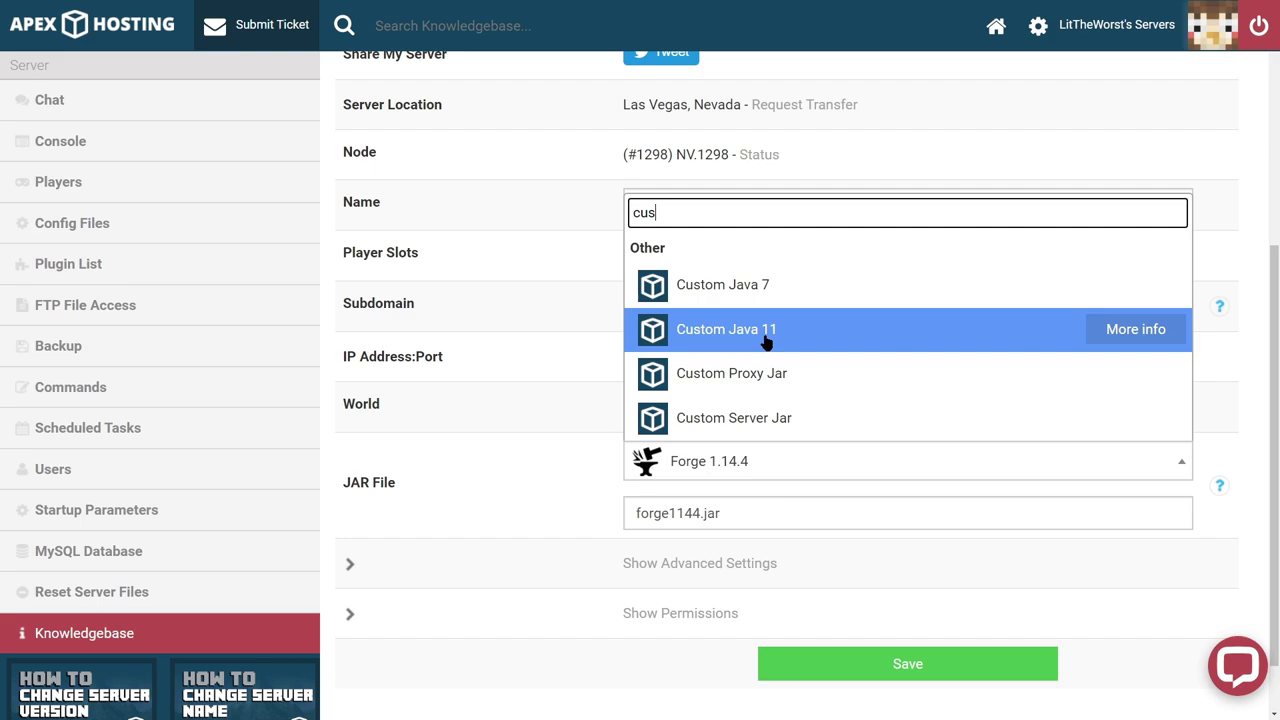
click(766, 417)
click(634, 523)
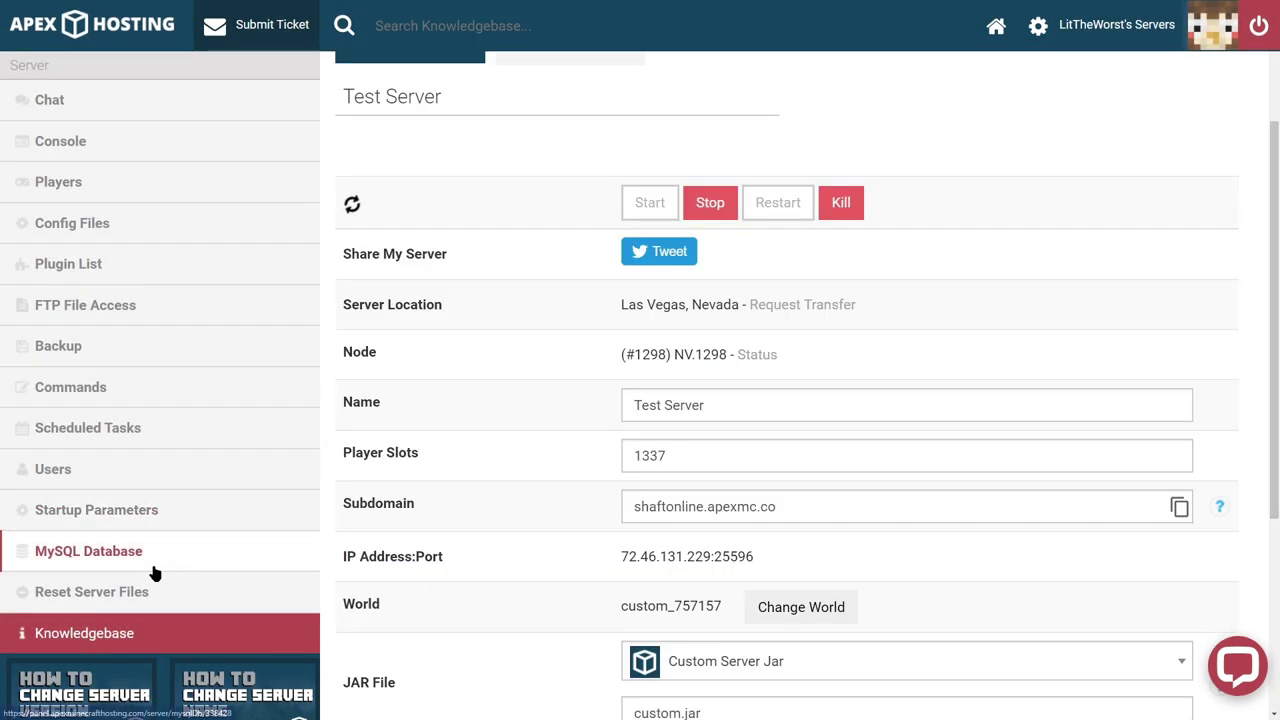
- Reset all of Test Server's files, confirming with the word 'reset'
click(145, 592)
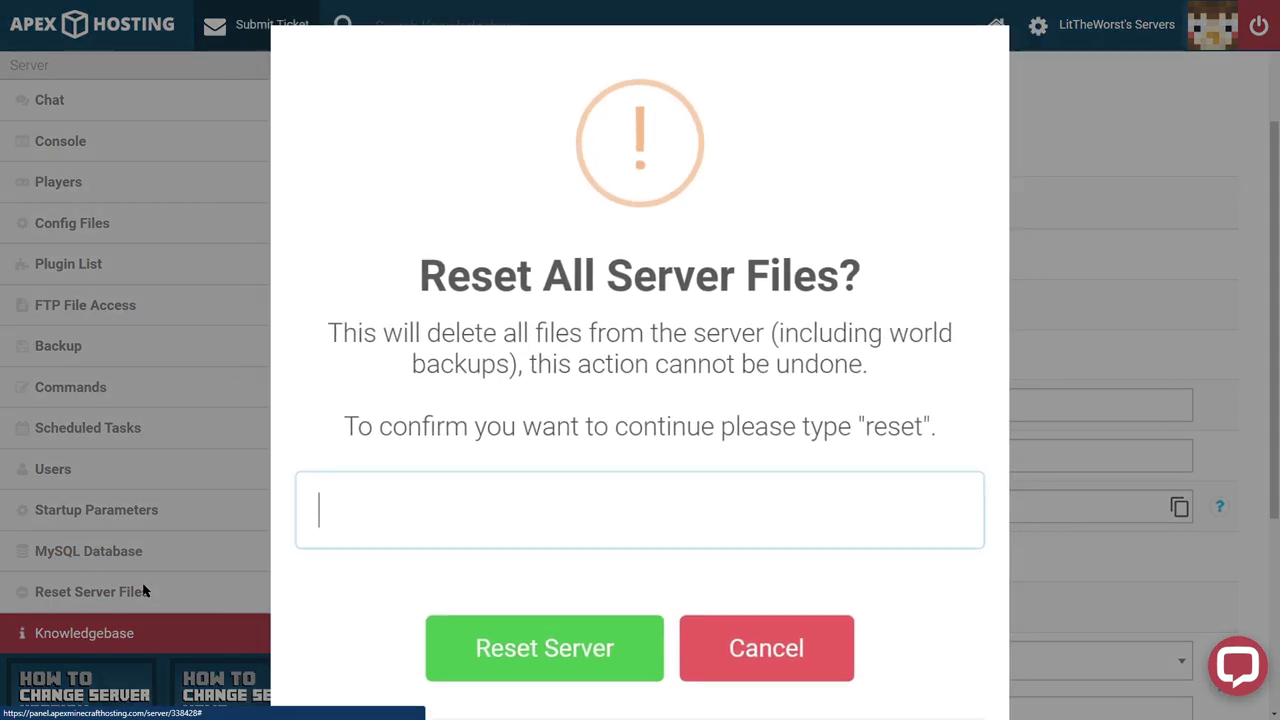
text(reset)
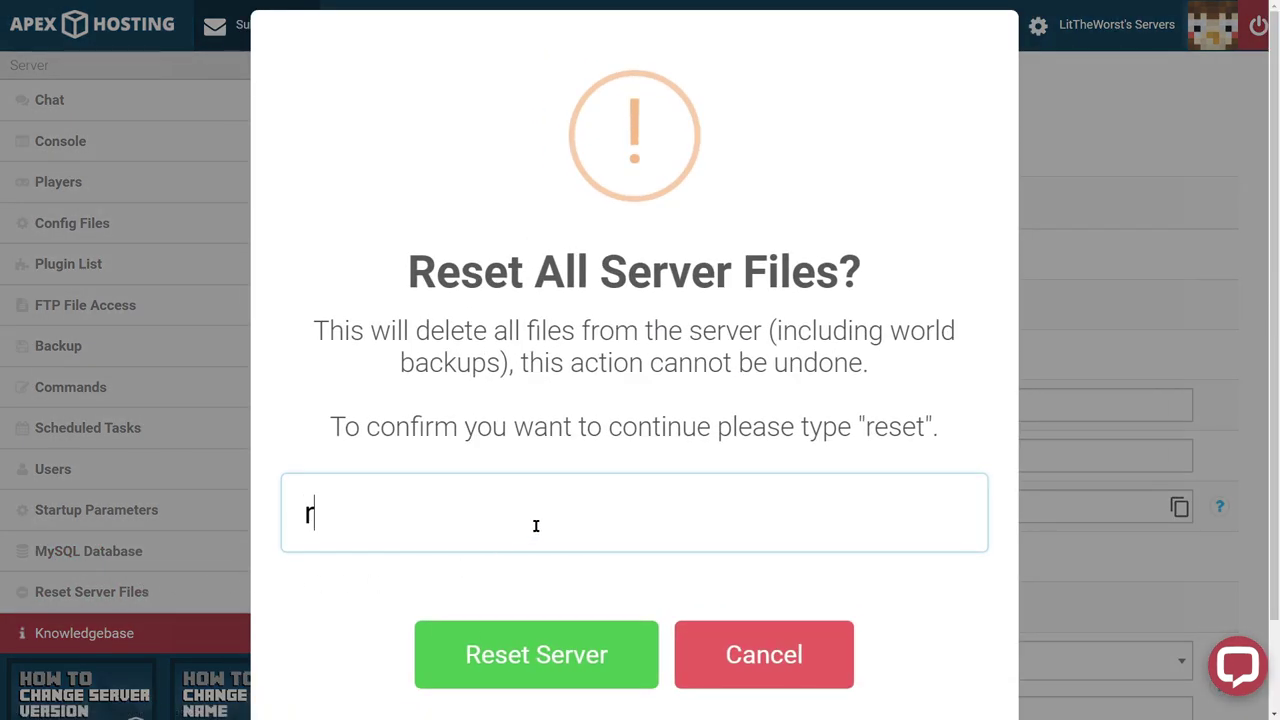
click(541, 650)
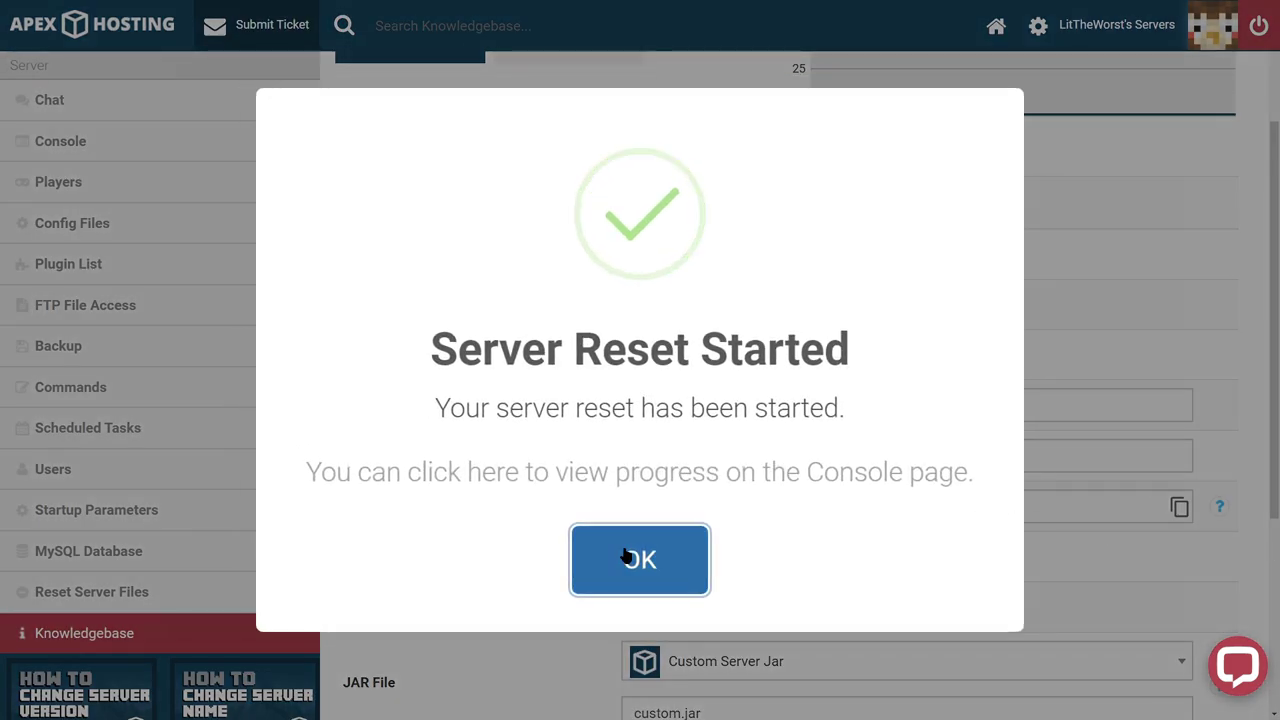
click(625, 557)
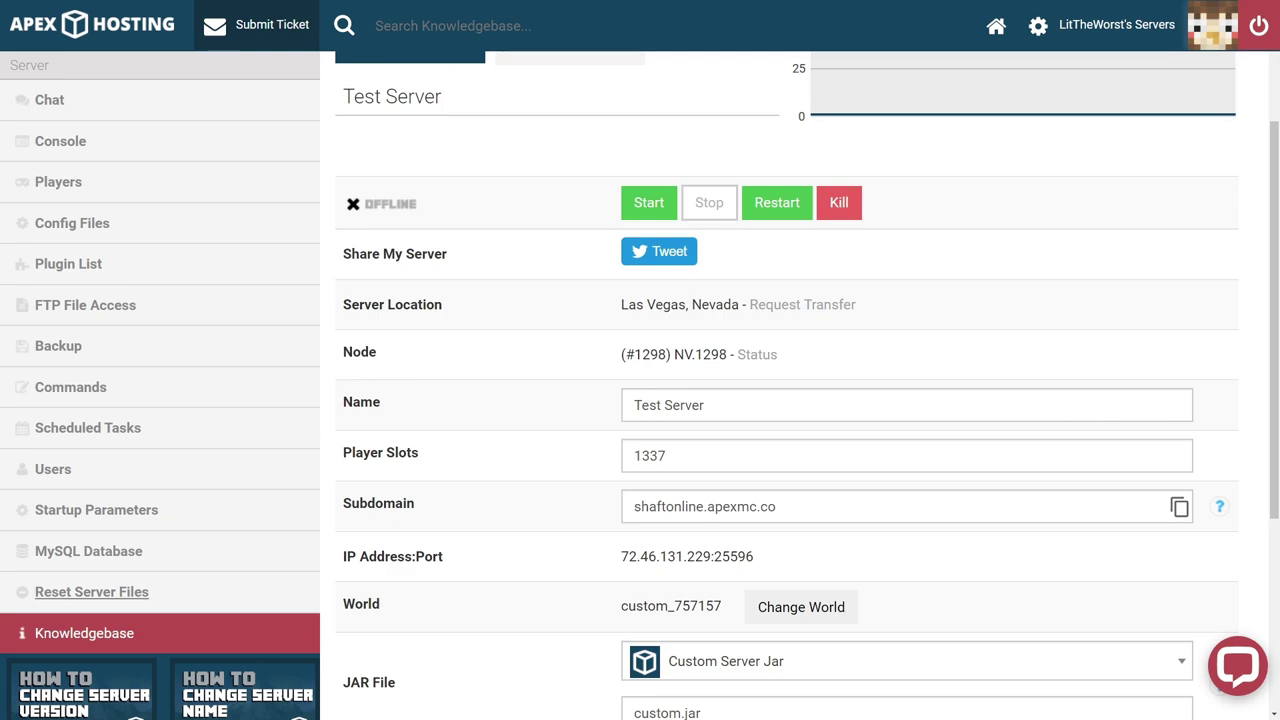
scroll(697, 432, up, 2)
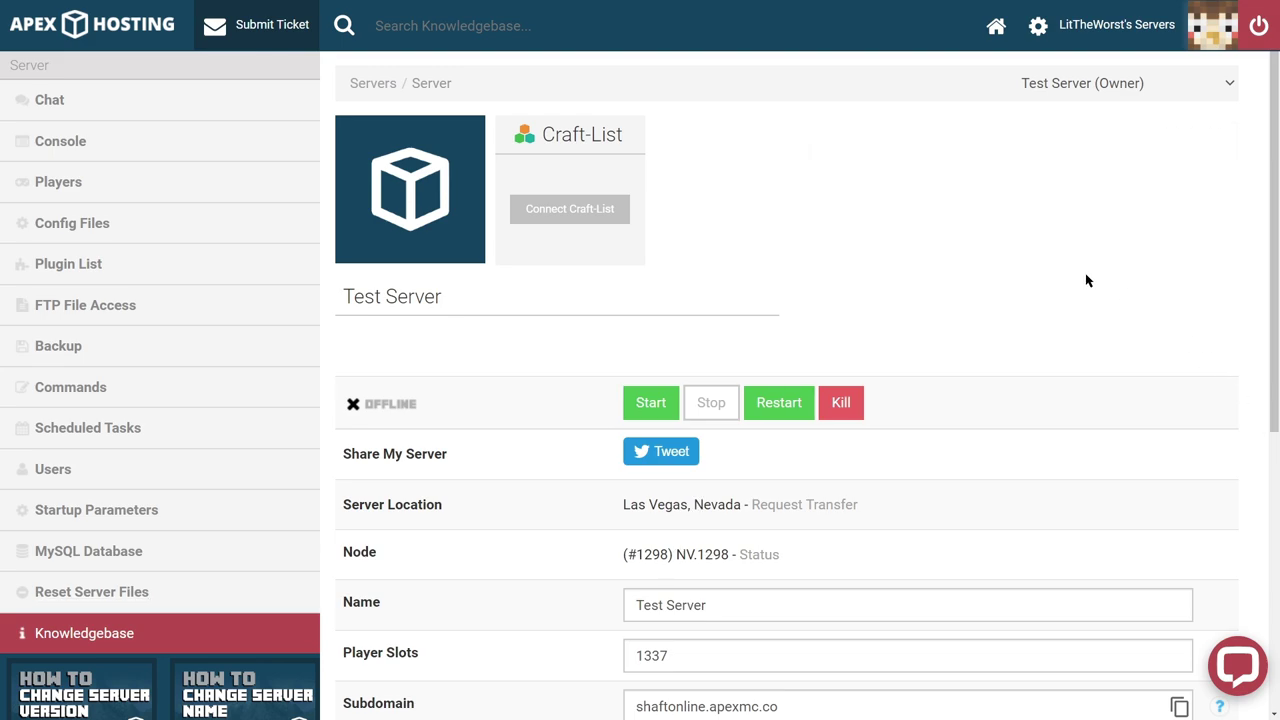
- Go to the FTP Server Login page and copy the FTP address
click(90, 296)
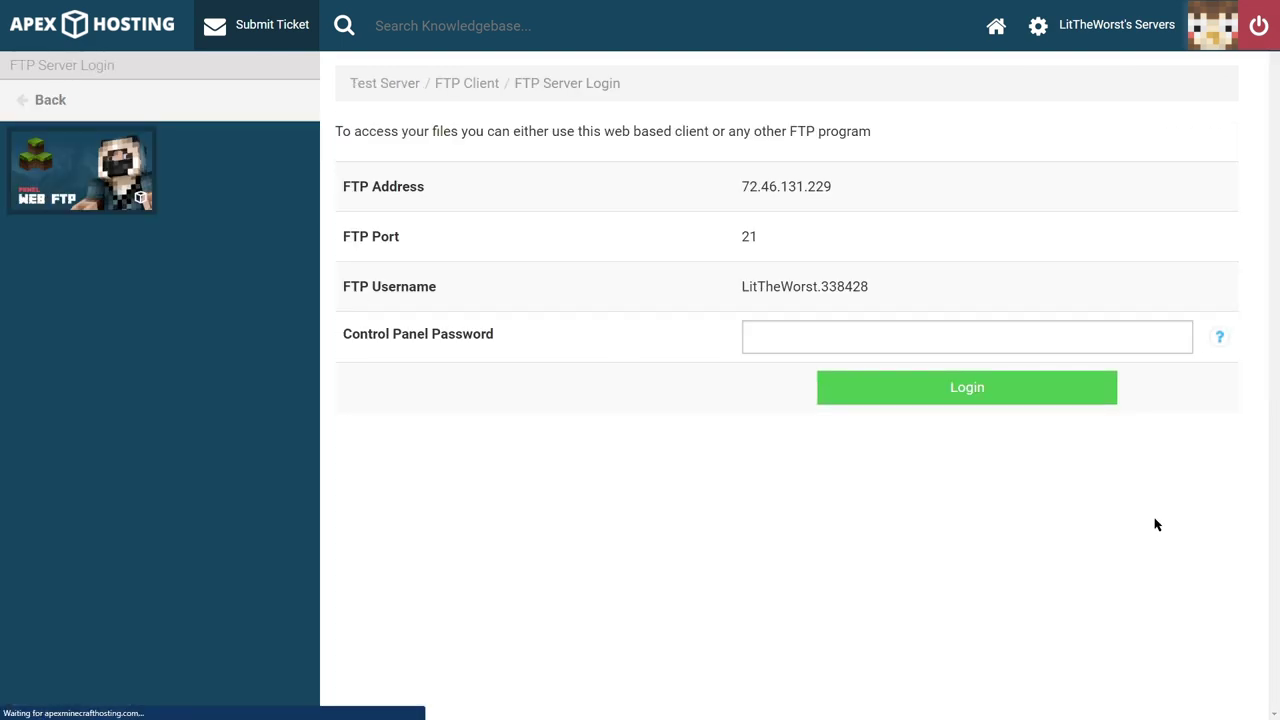
drag(835, 188, 735, 200)
right_click(757, 188)
click(770, 196)
click(806, 289)
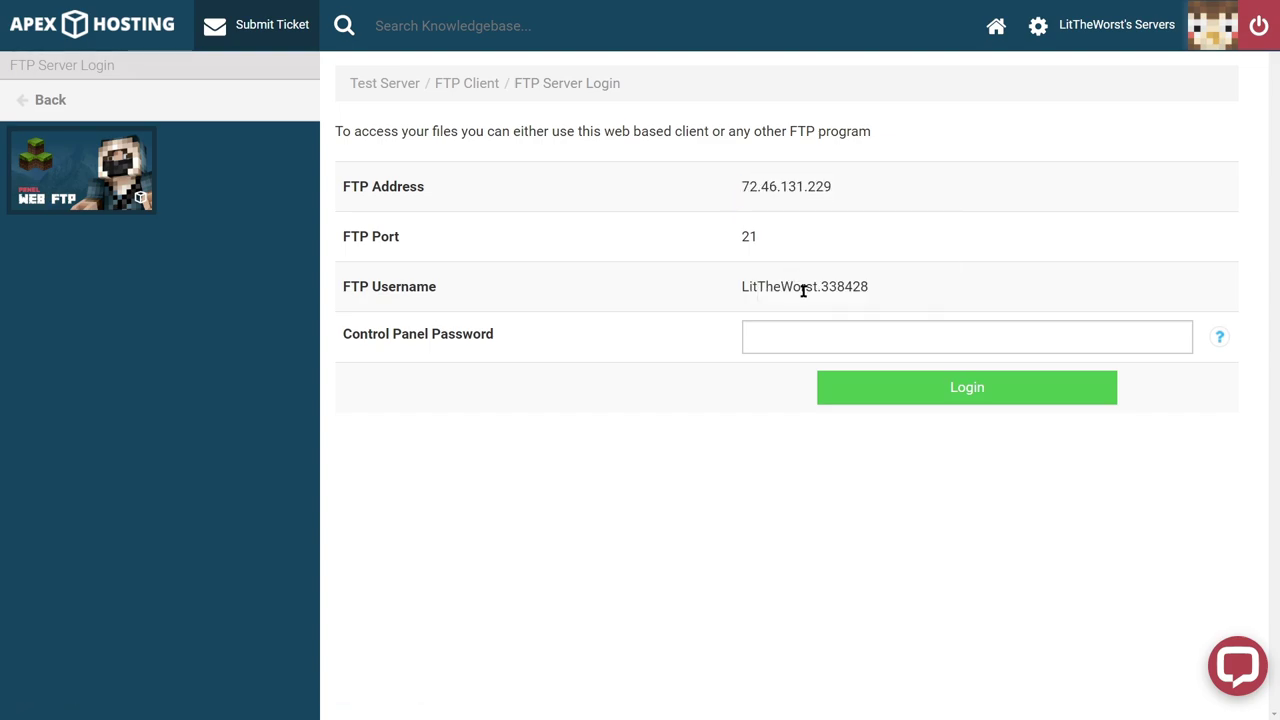
- Copy the FTP username and bring FileZilla to the front
drag(866, 287, 742, 288)
right_click(767, 290)
click(790, 297)
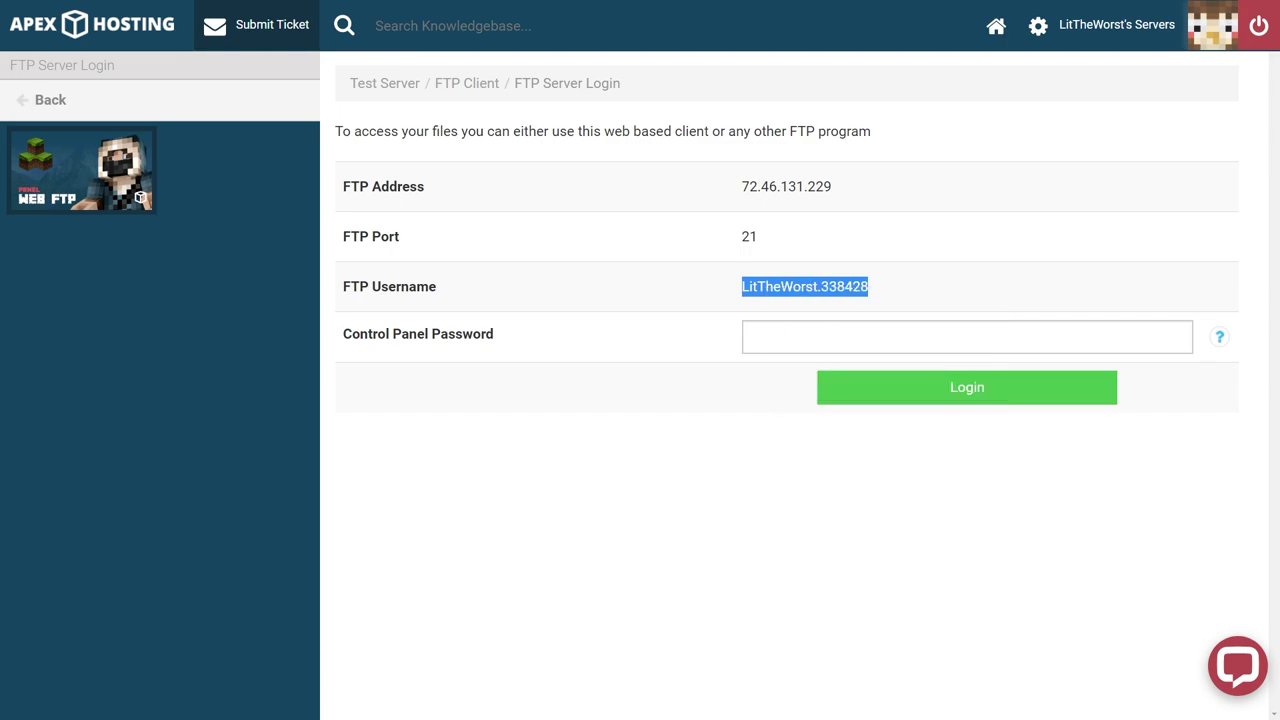
key(alt+Tab)
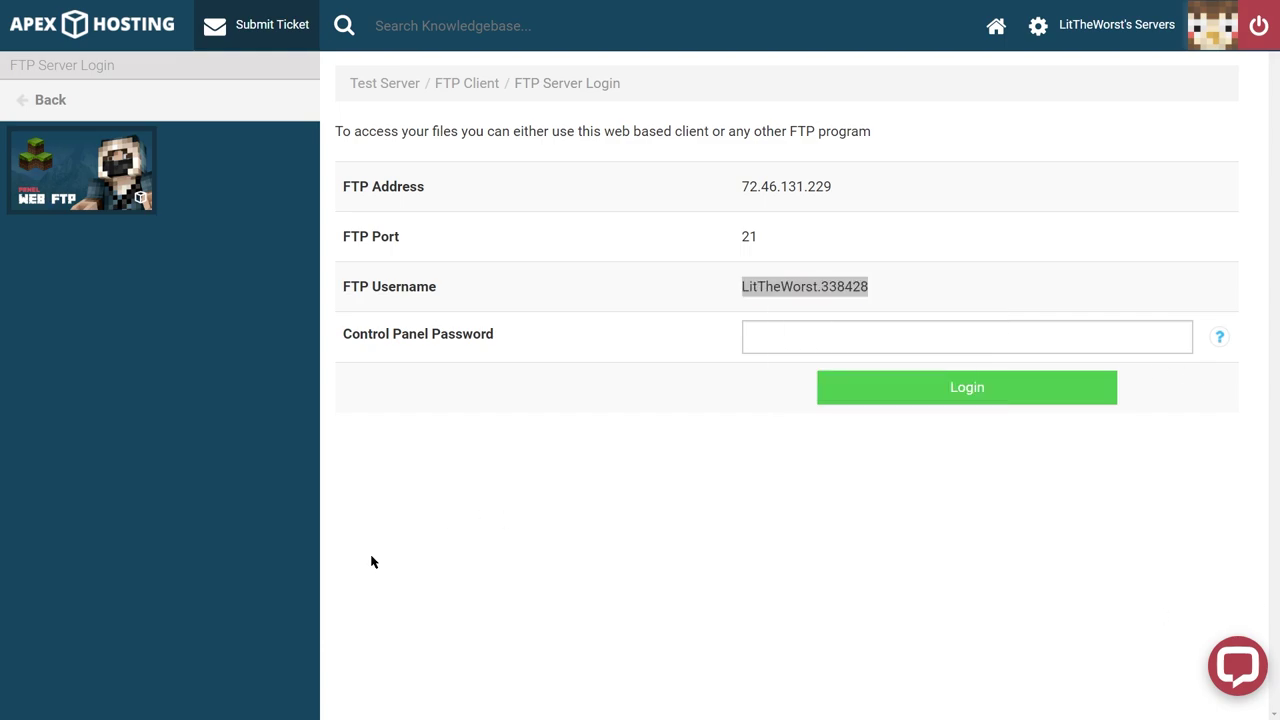
double_click(782, 187)
key(alt+Tab)
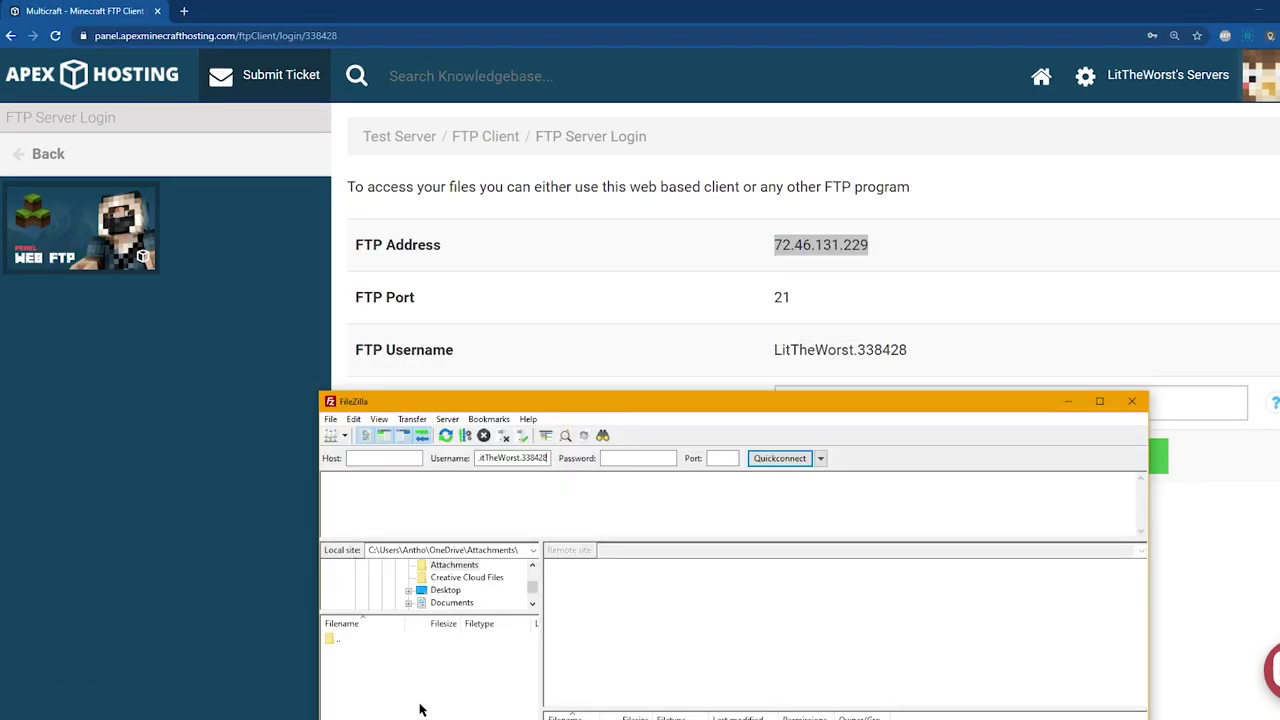
- Quickconnect FileZilla to host 72.46.131.229 using the FTP username and panel password
click(400, 457)
drag(586, 391, 453, 56)
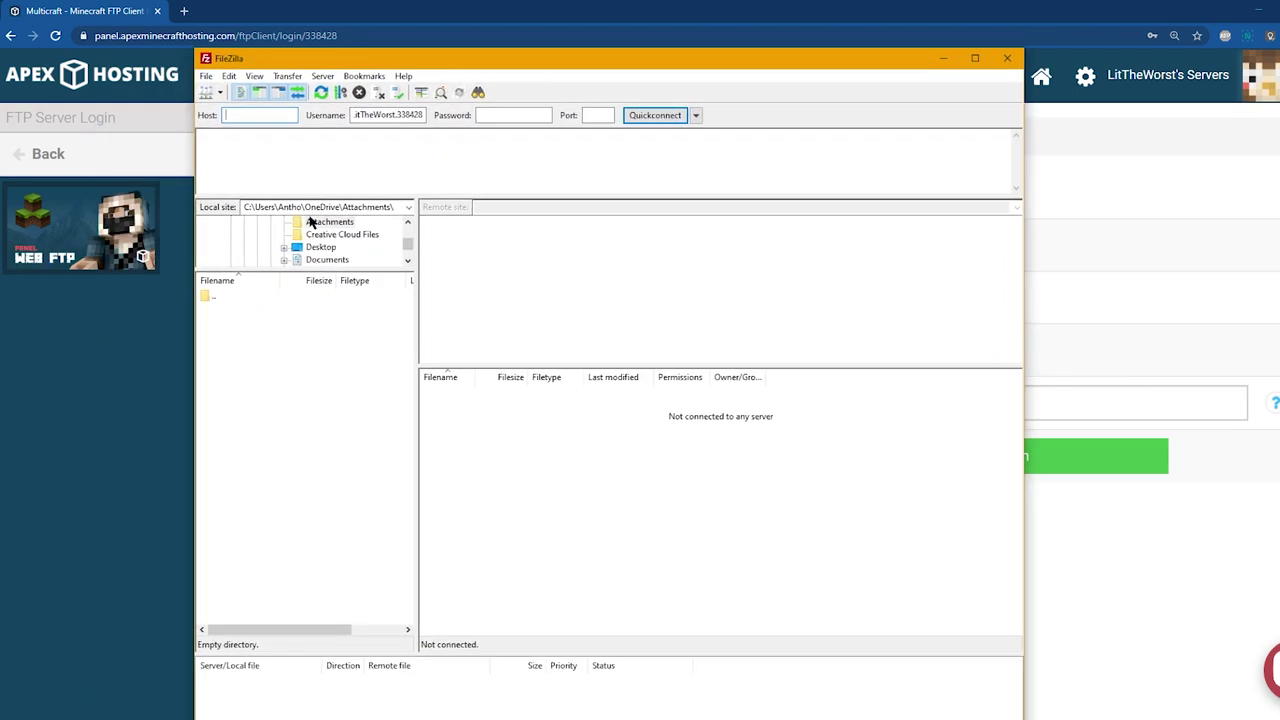
key(ctrl+v)
key(alt+Tab)
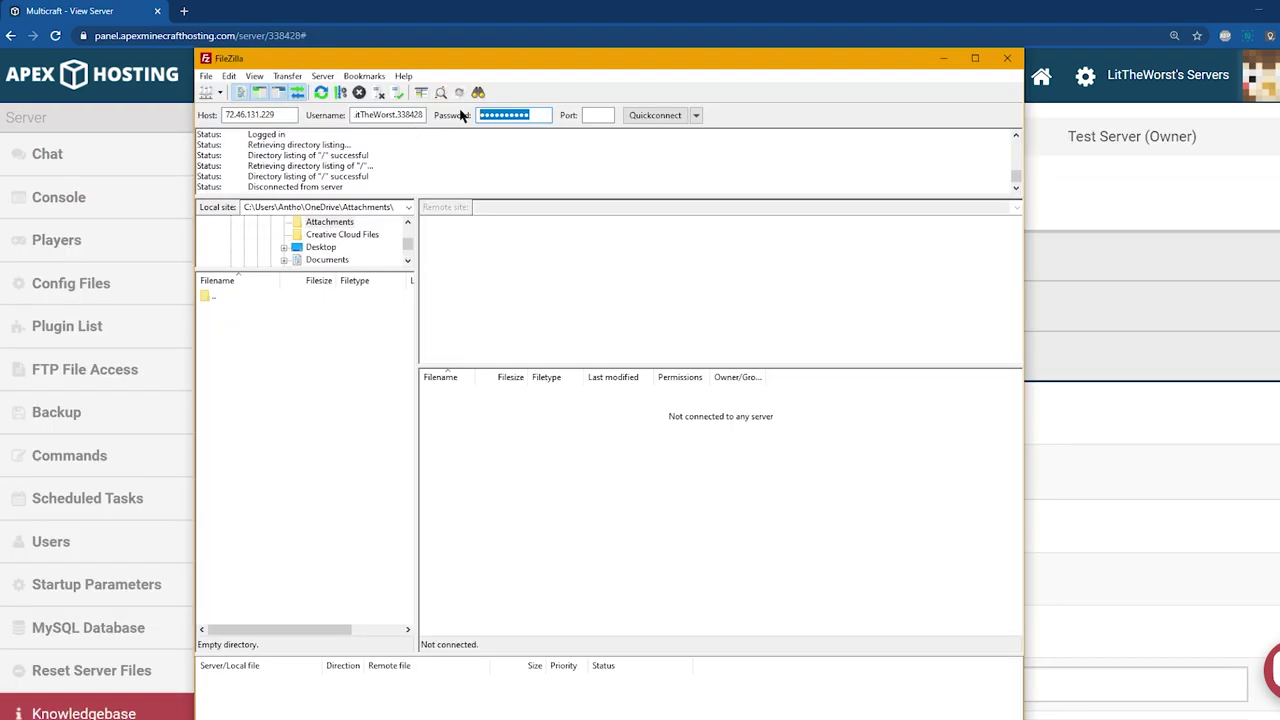
key(BackSpace)
key(Return)
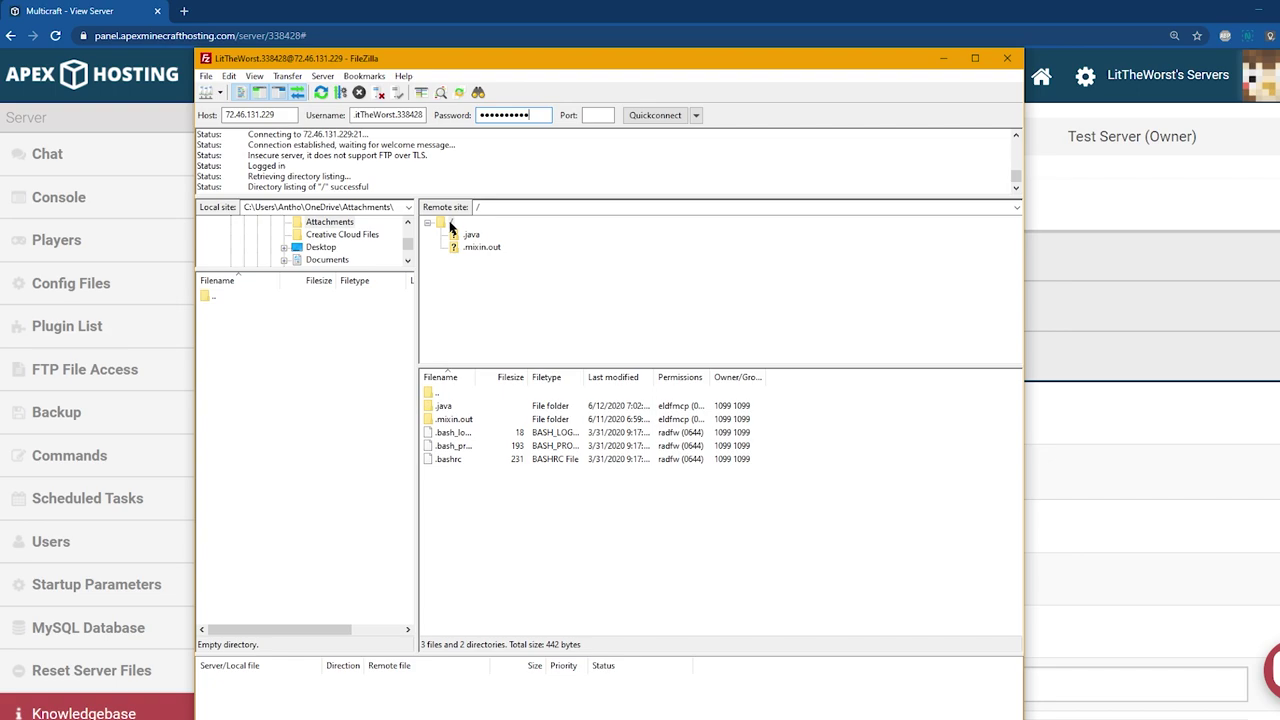
- Upload config, jar and mods from local 0.972Tekkit3Server to the server root, then minimize FileZilla
double_click(450, 224)
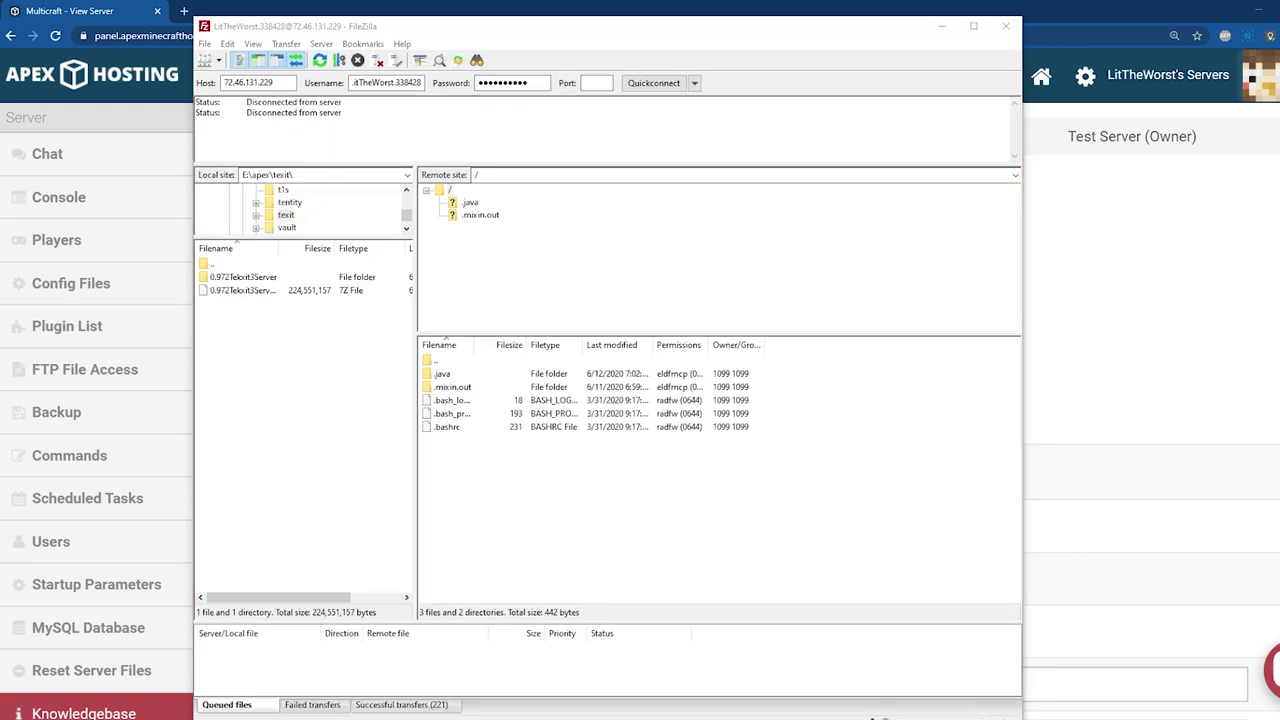
click(286, 215)
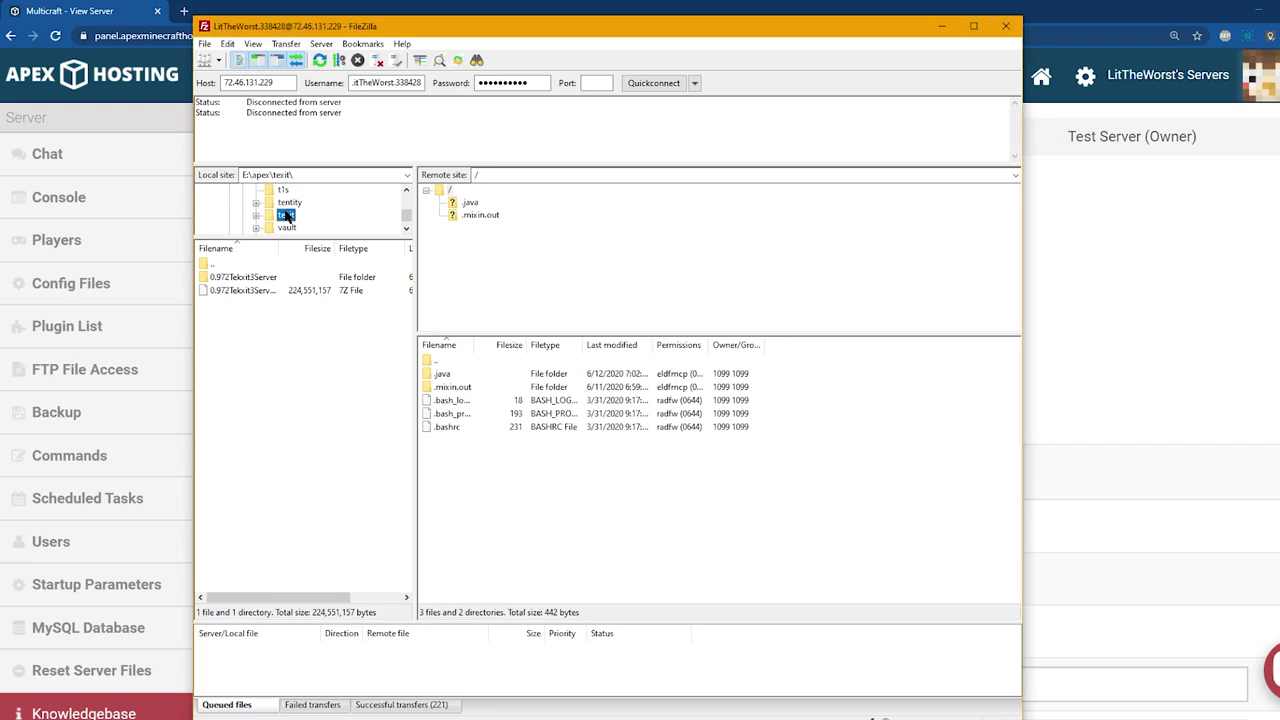
double_click(256, 286)
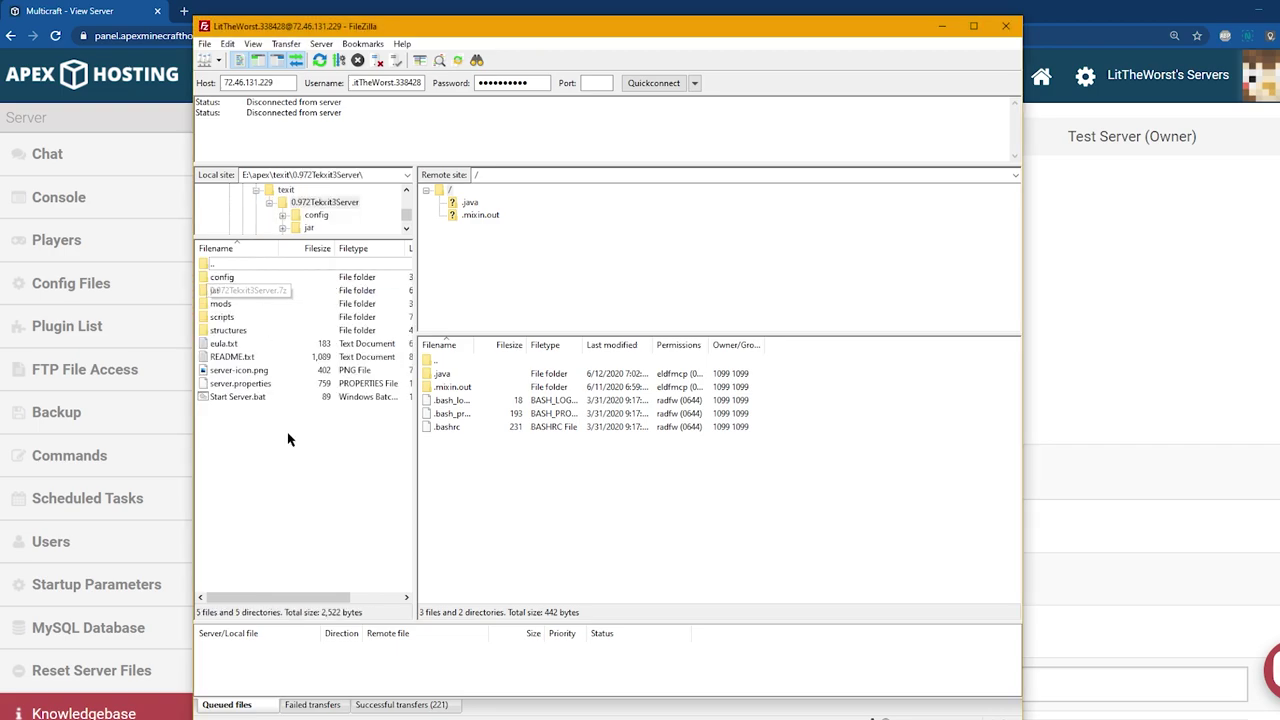
click(215, 291)
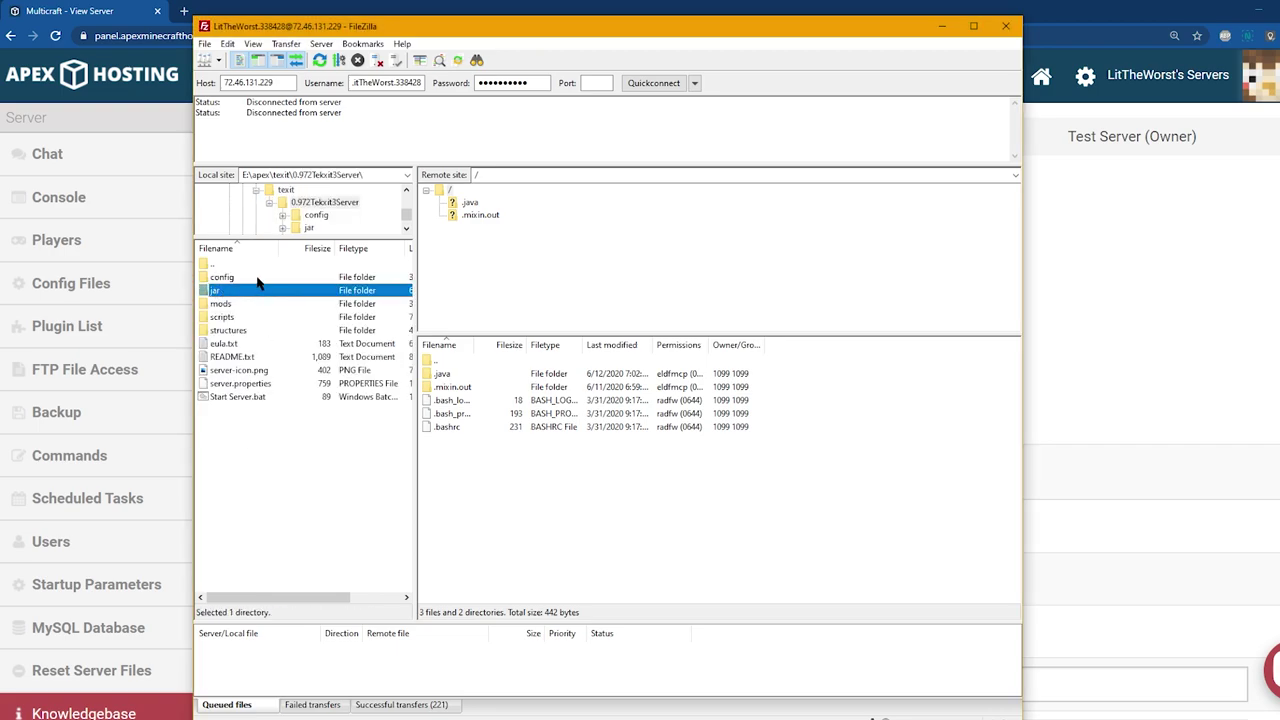
ctrl+click(257, 280)
ctrl+click(260, 306)
drag(255, 297, 701, 498)
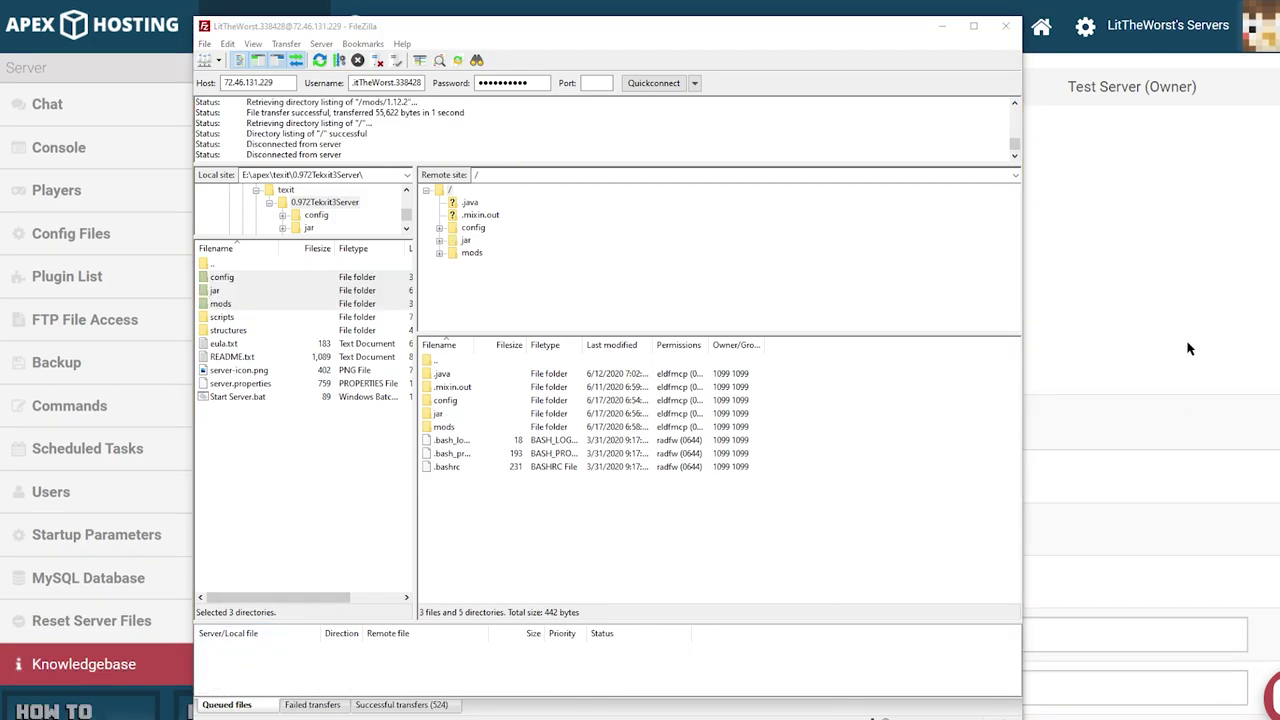
click(1168, 281)
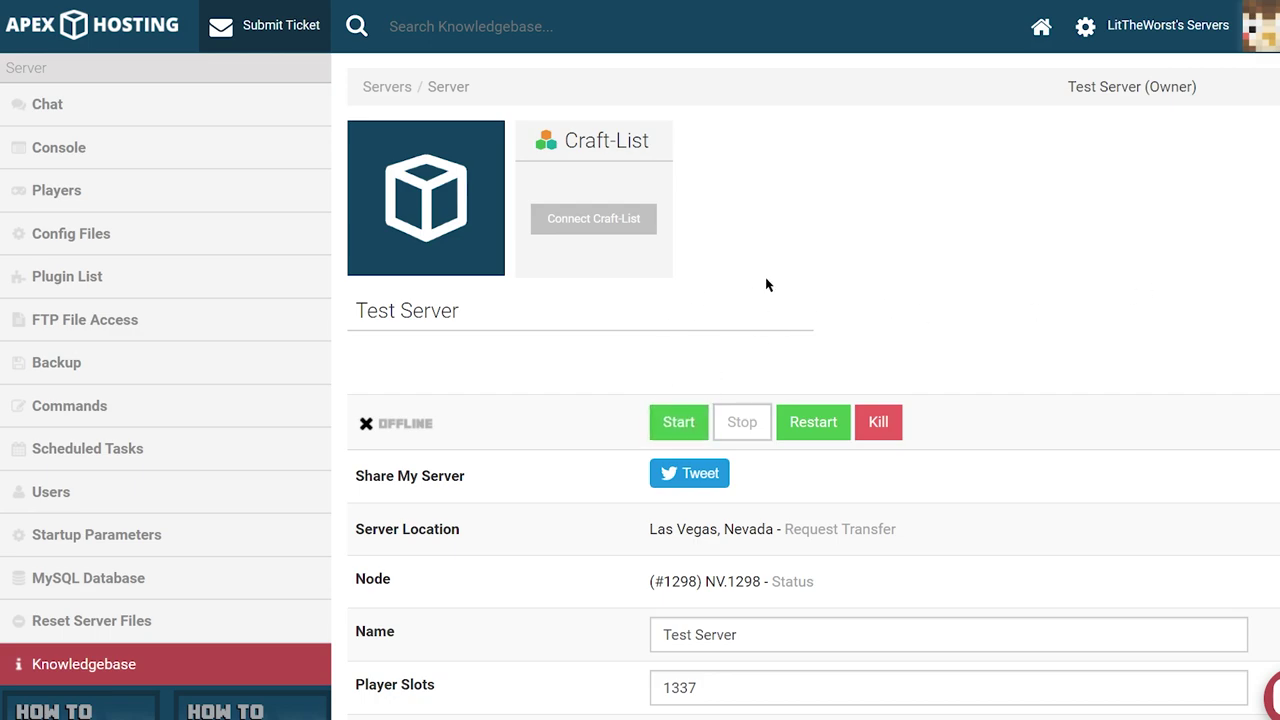
- Open the Console page in the Apex panel sidebar to view the server log
click(122, 174)
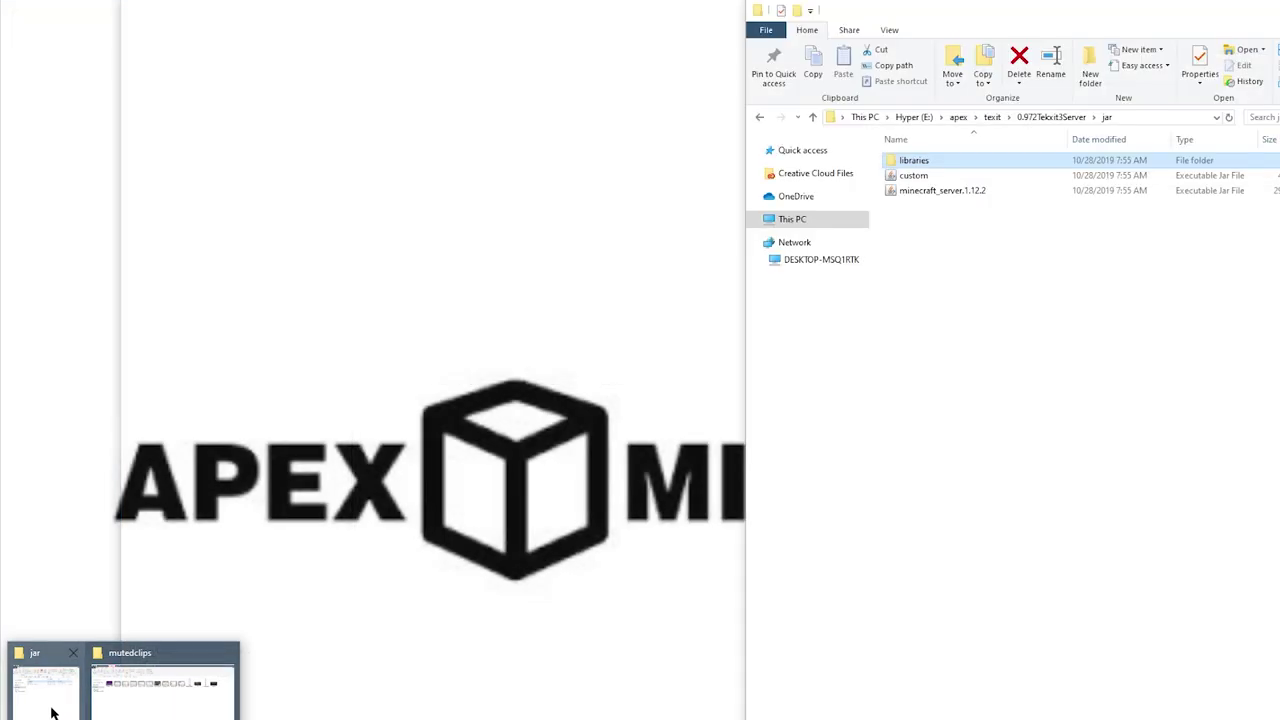
- Upload minecraft_server.1.12.2.jar into the remote /jar folder and refresh to confirm it arrived
click(52, 706)
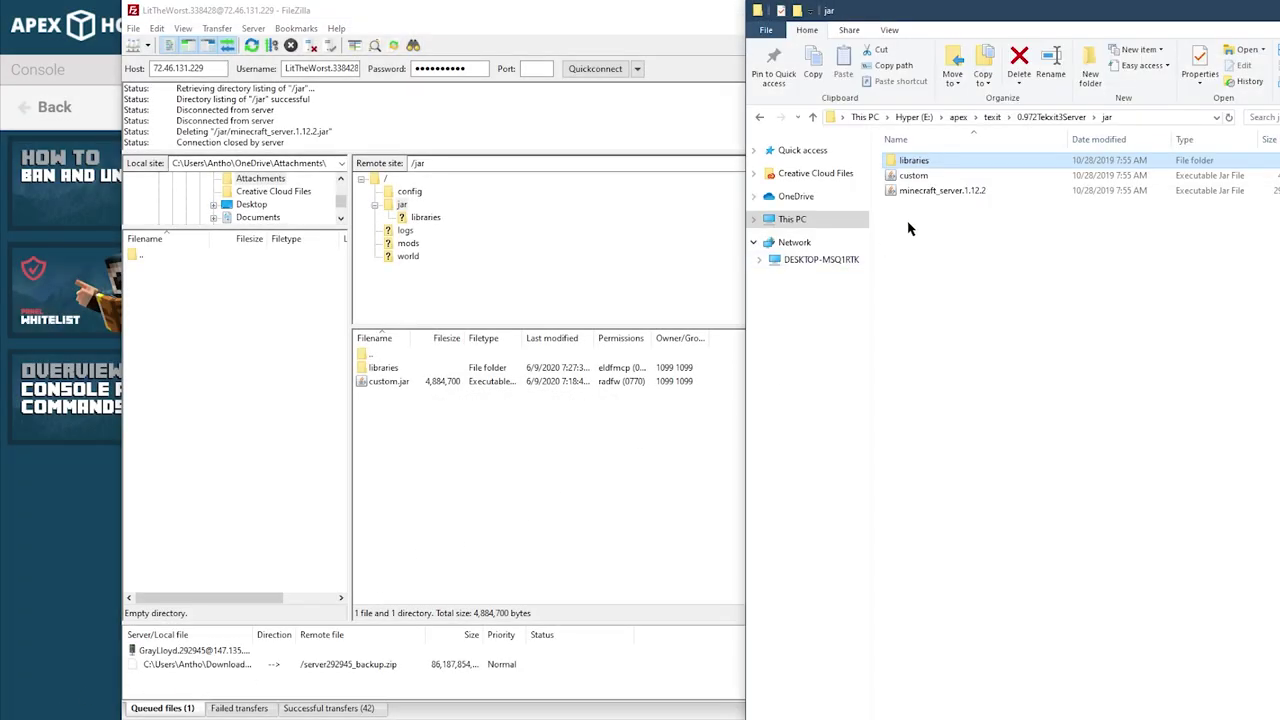
click(395, 193)
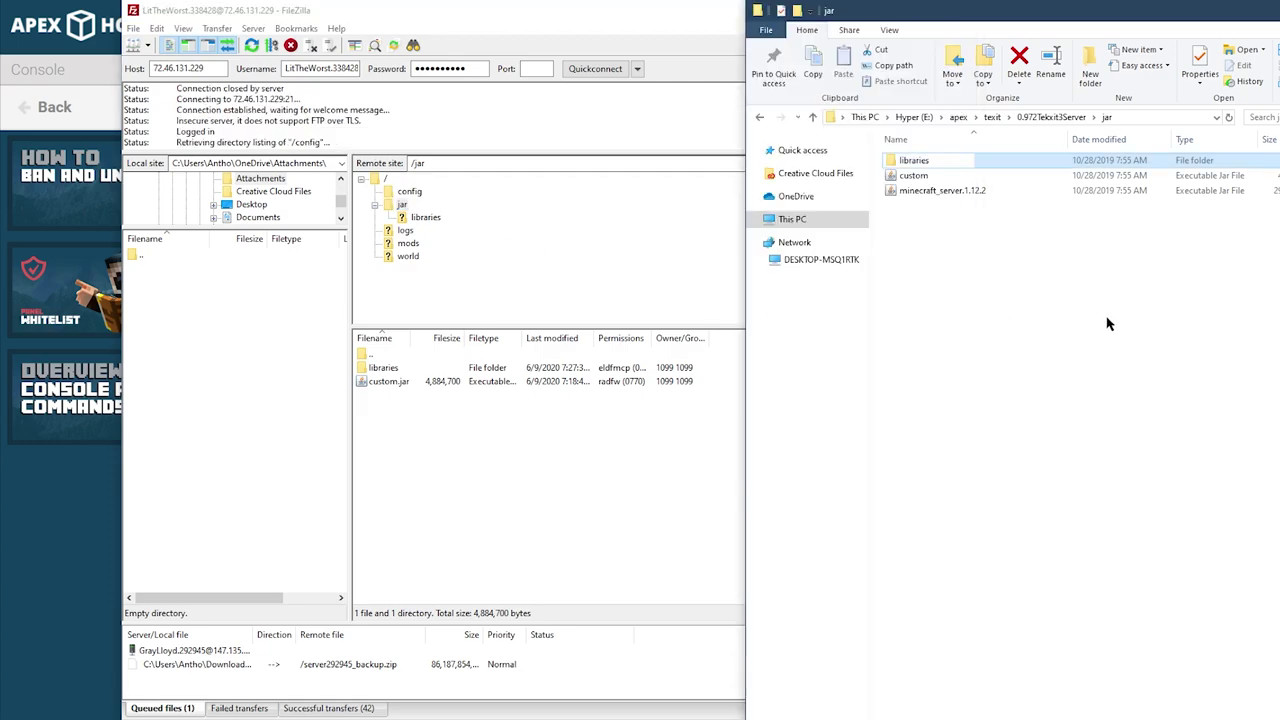
drag(970, 191, 406, 207)
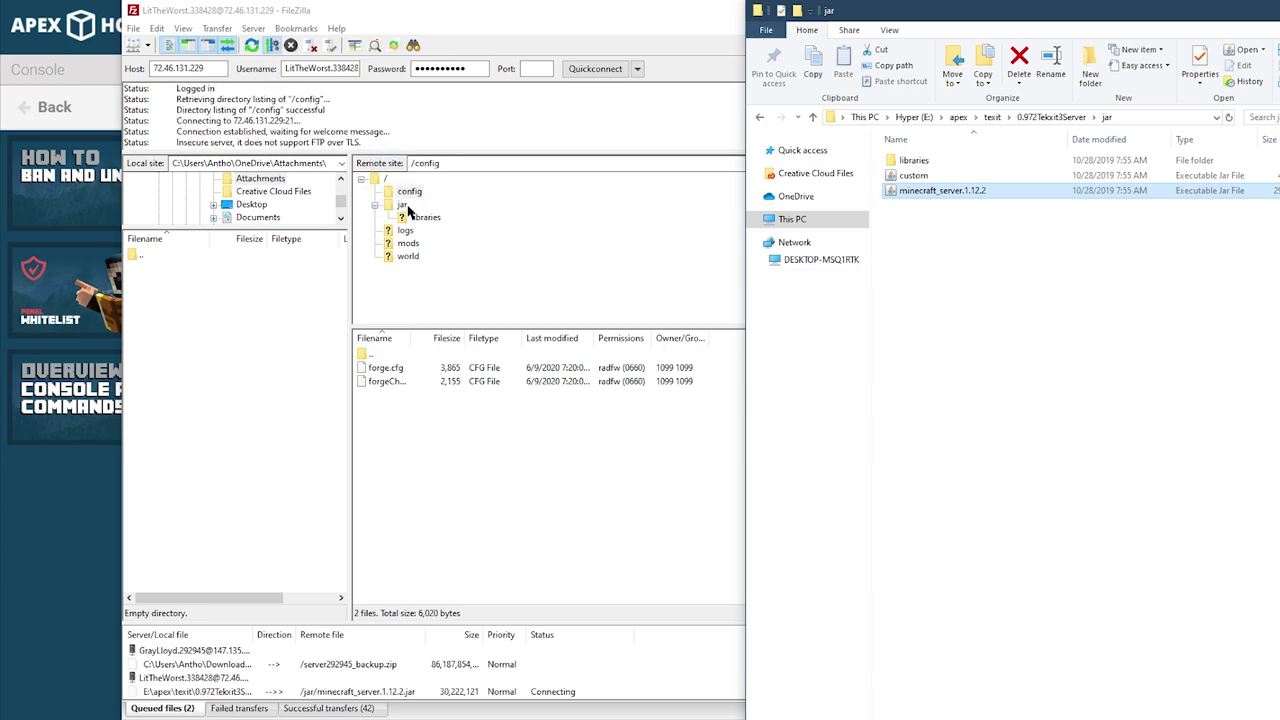
click(400, 204)
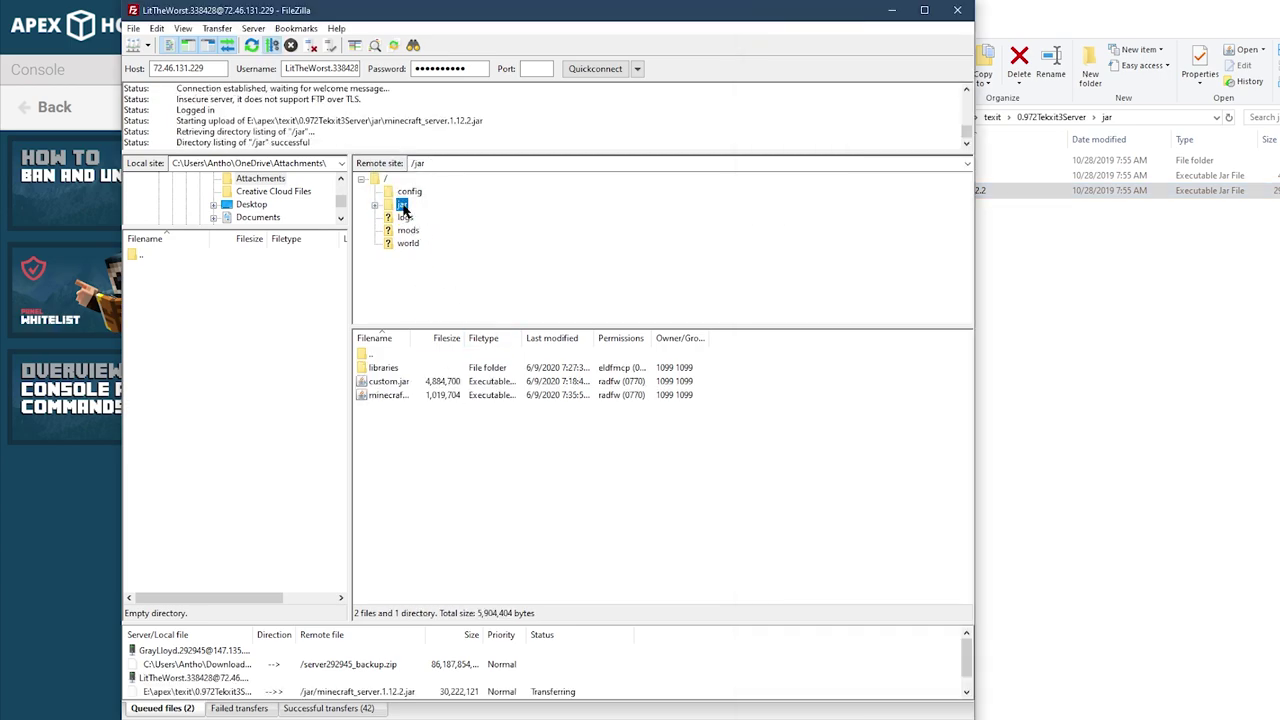
double_click(376, 356)
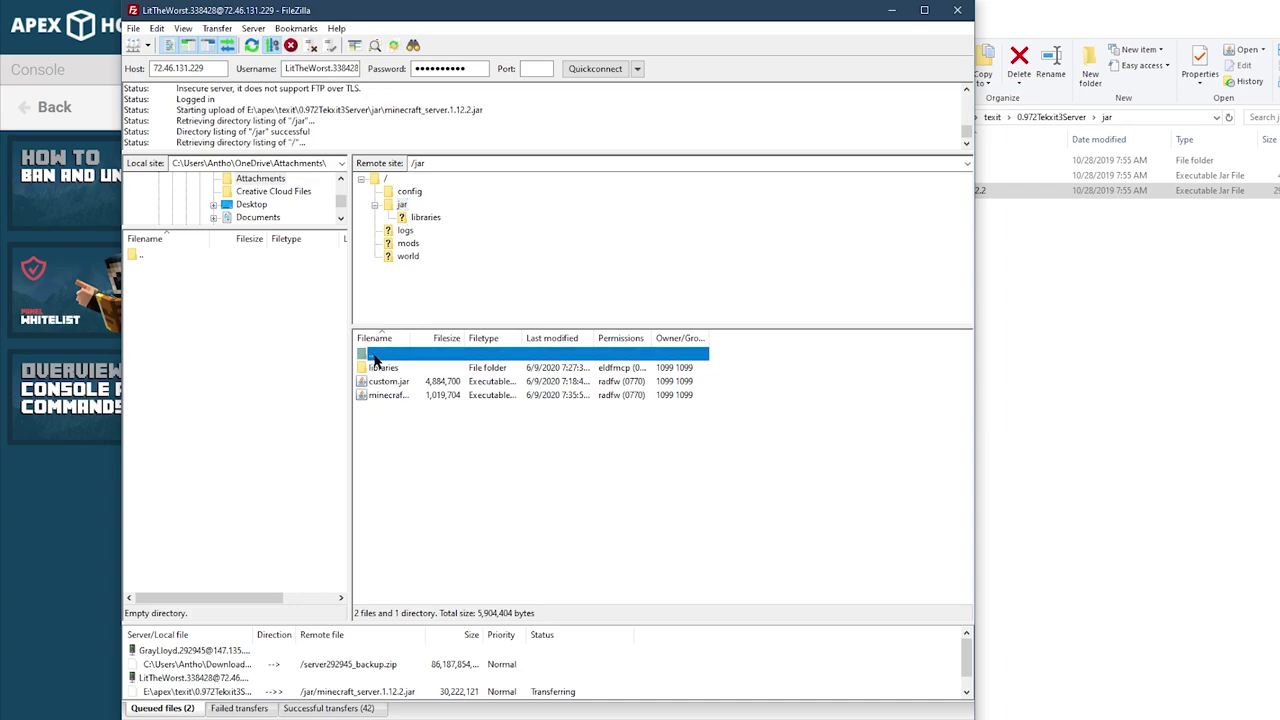
double_click(373, 381)
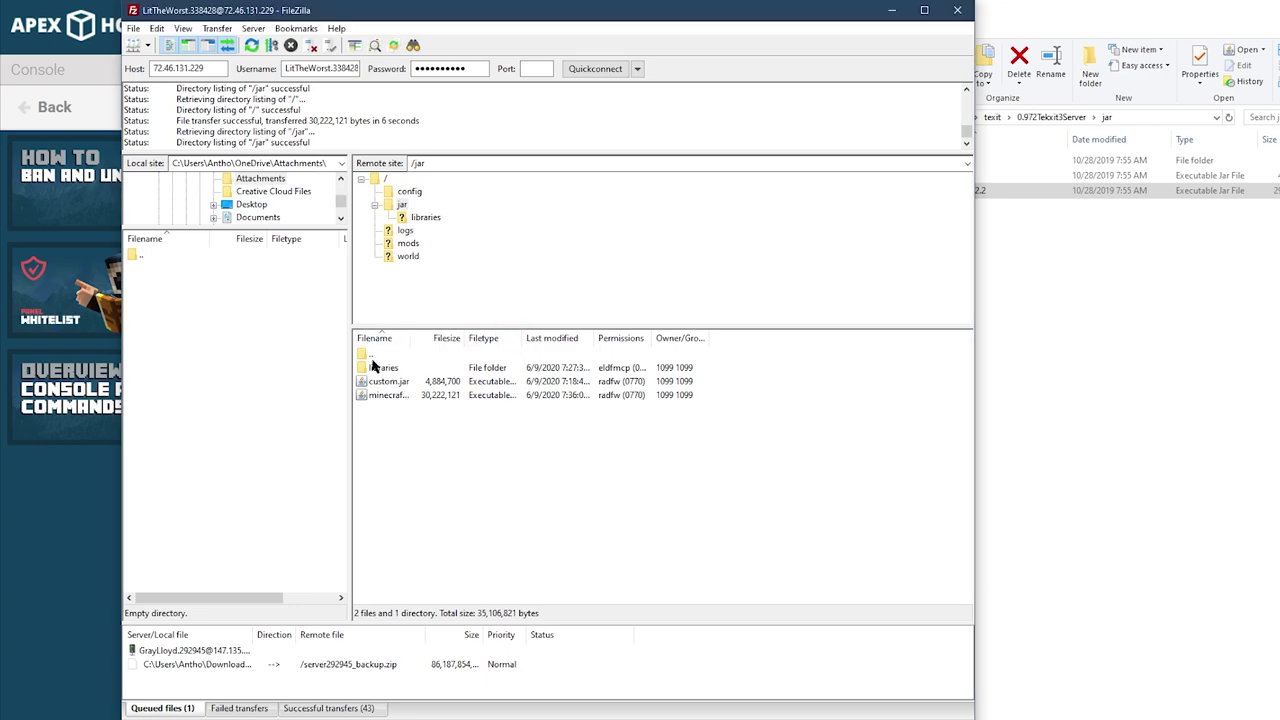
click(409, 398)
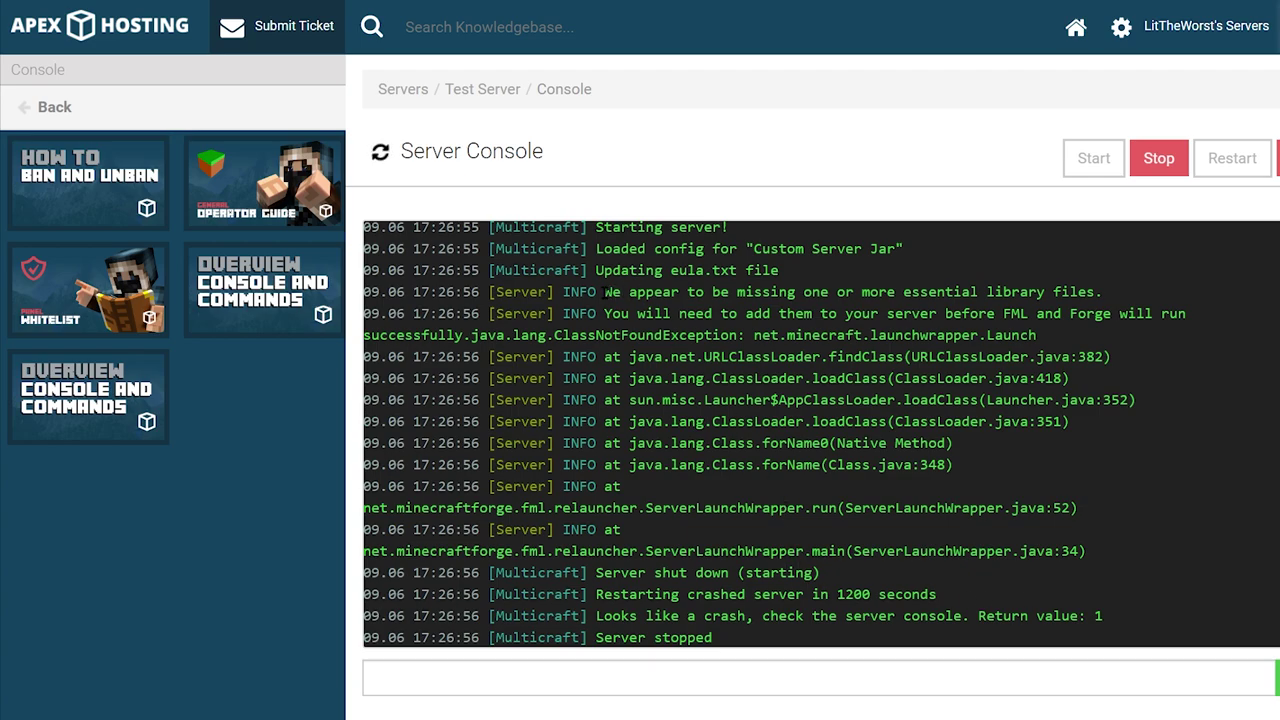
- Stop the crashed server and upload the local libraries folder into the remote /jar folder
drag(604, 292, 1138, 302)
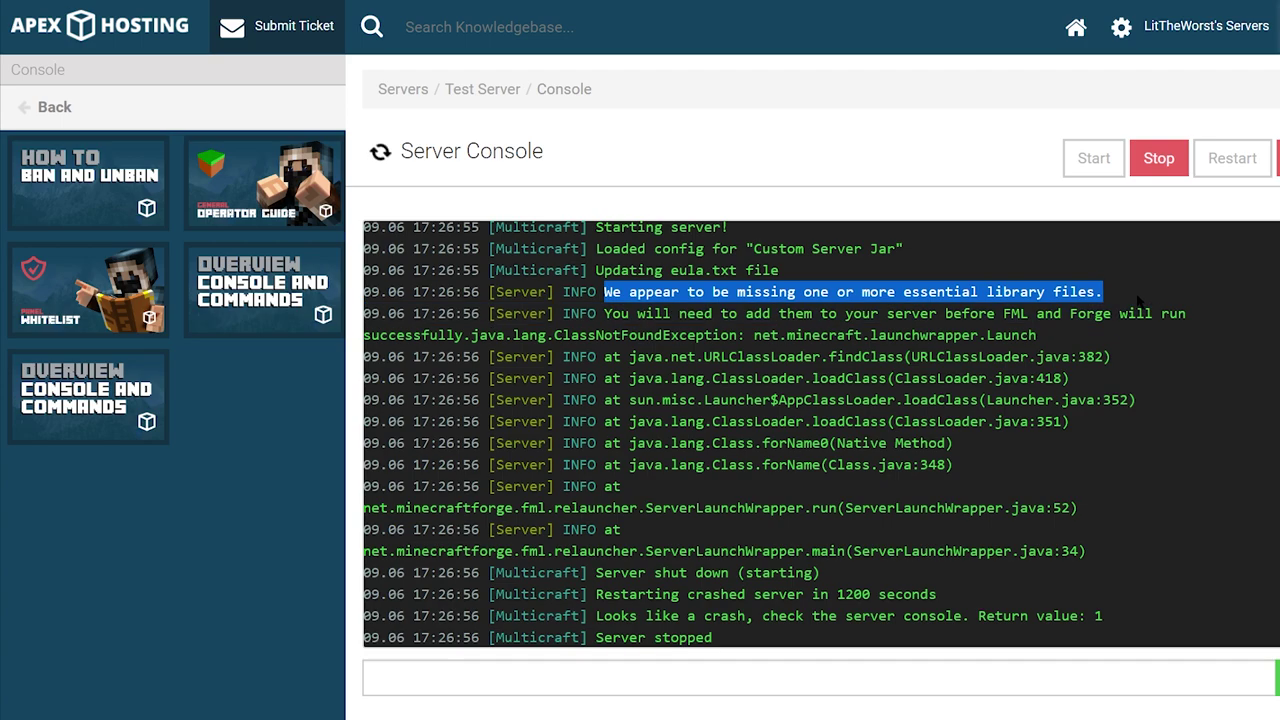
click(1158, 158)
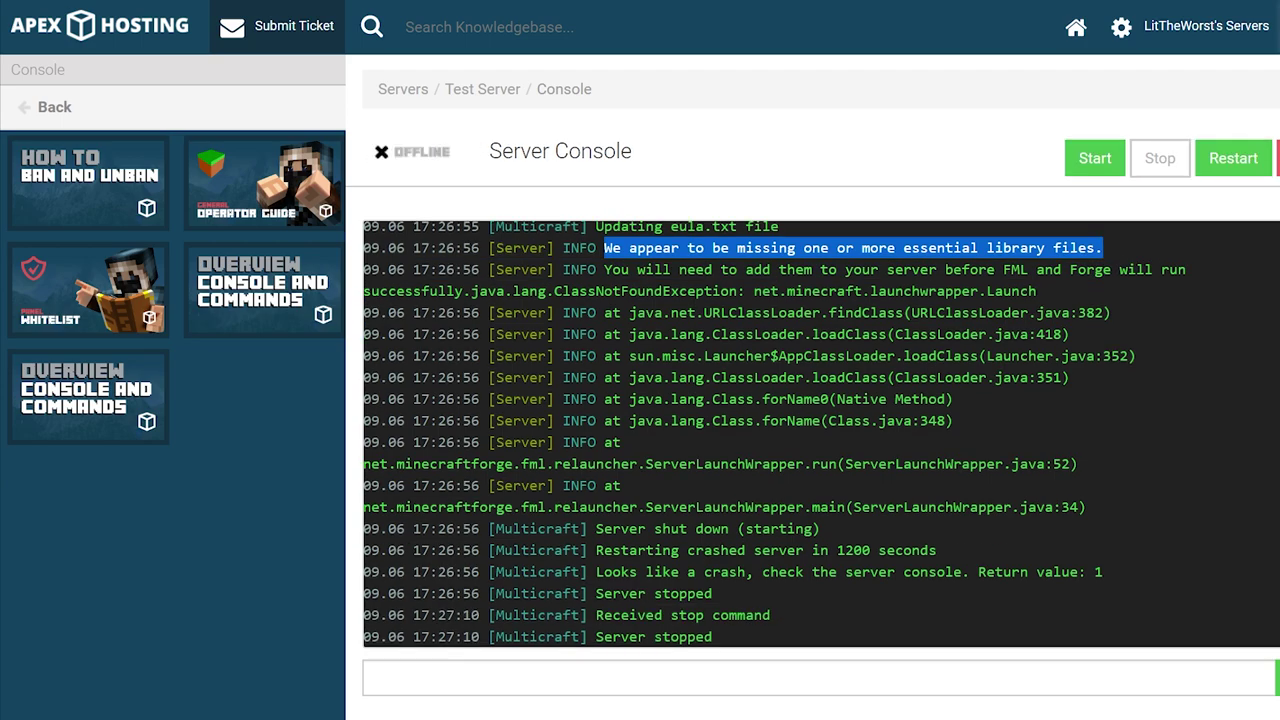
key(alt+Tab)
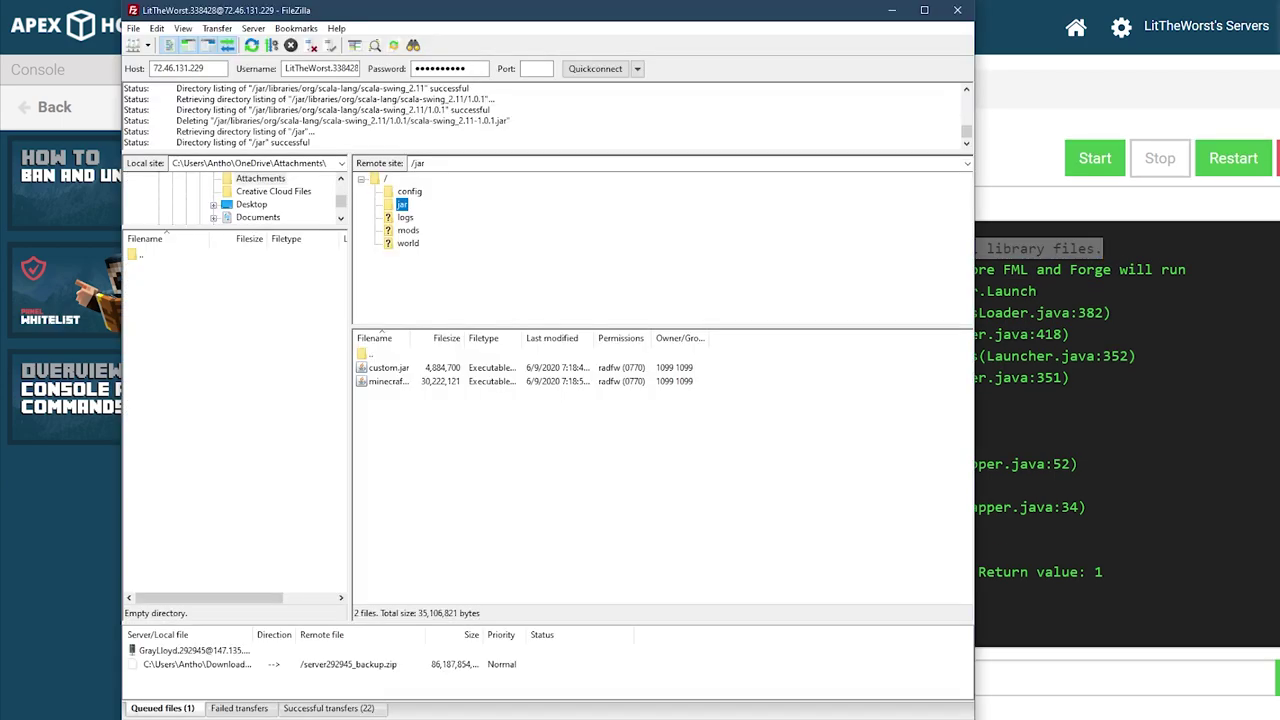
key(alt+Tab)
click(908, 320)
drag(912, 161, 398, 205)
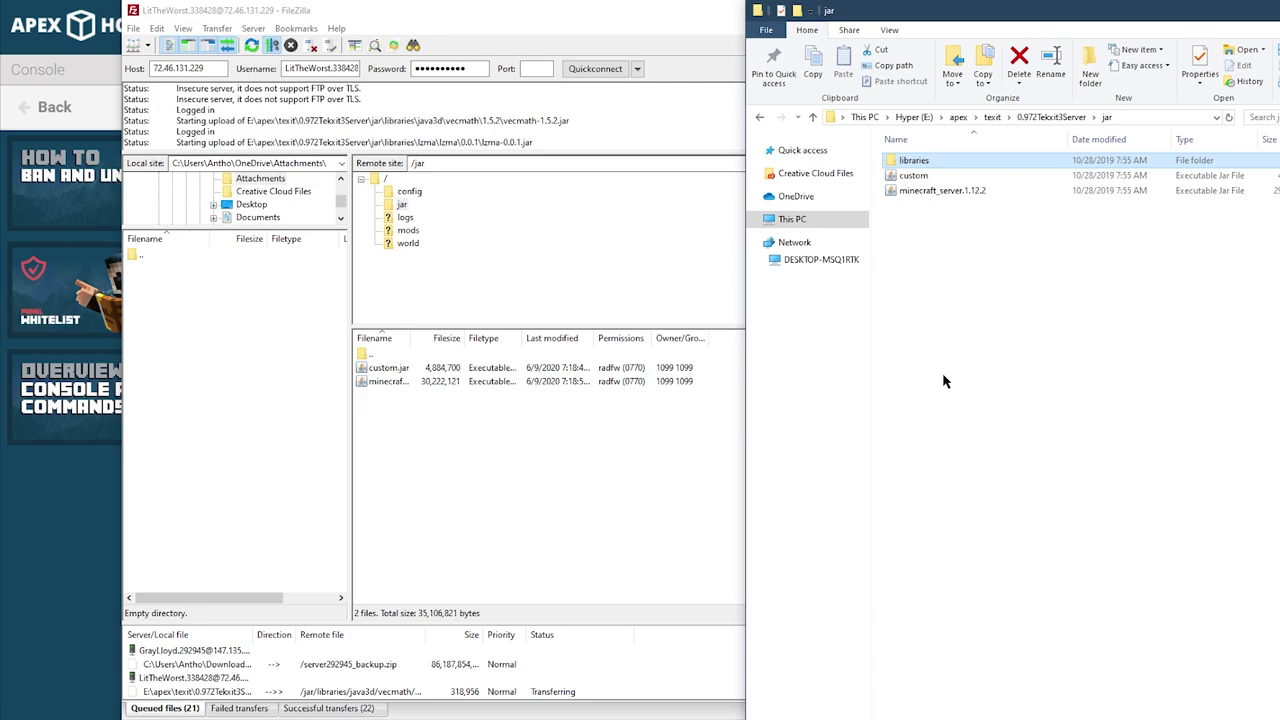
key(alt+F4)
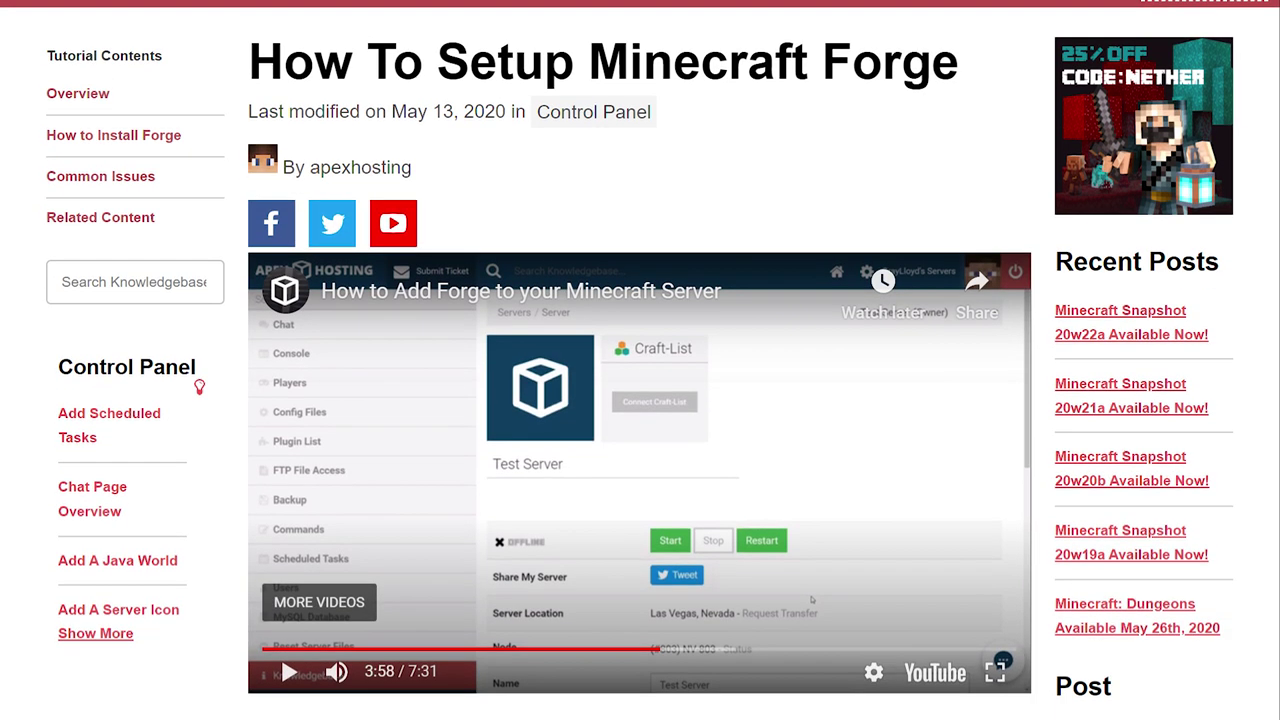
- Scroll the Forge setup article down past the missing-libraries note to Related Content
scroll(640, 360, down, 3)
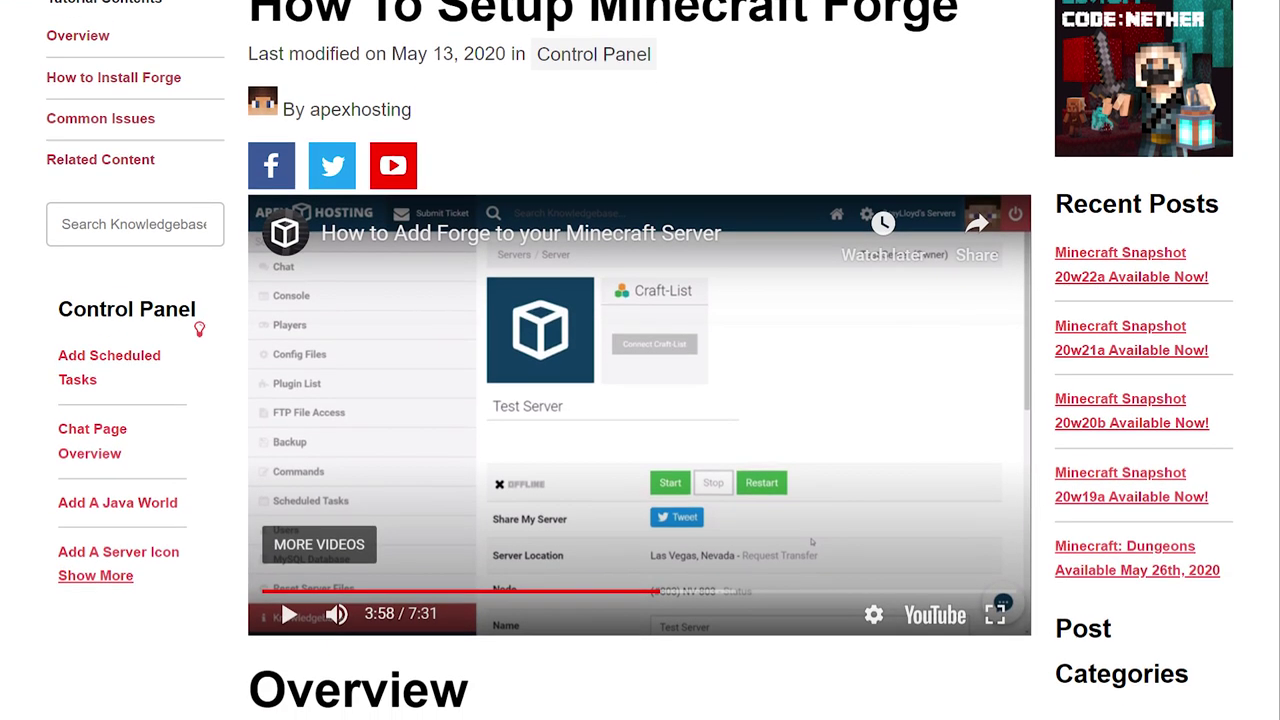
scroll(640, 360, down, 3)
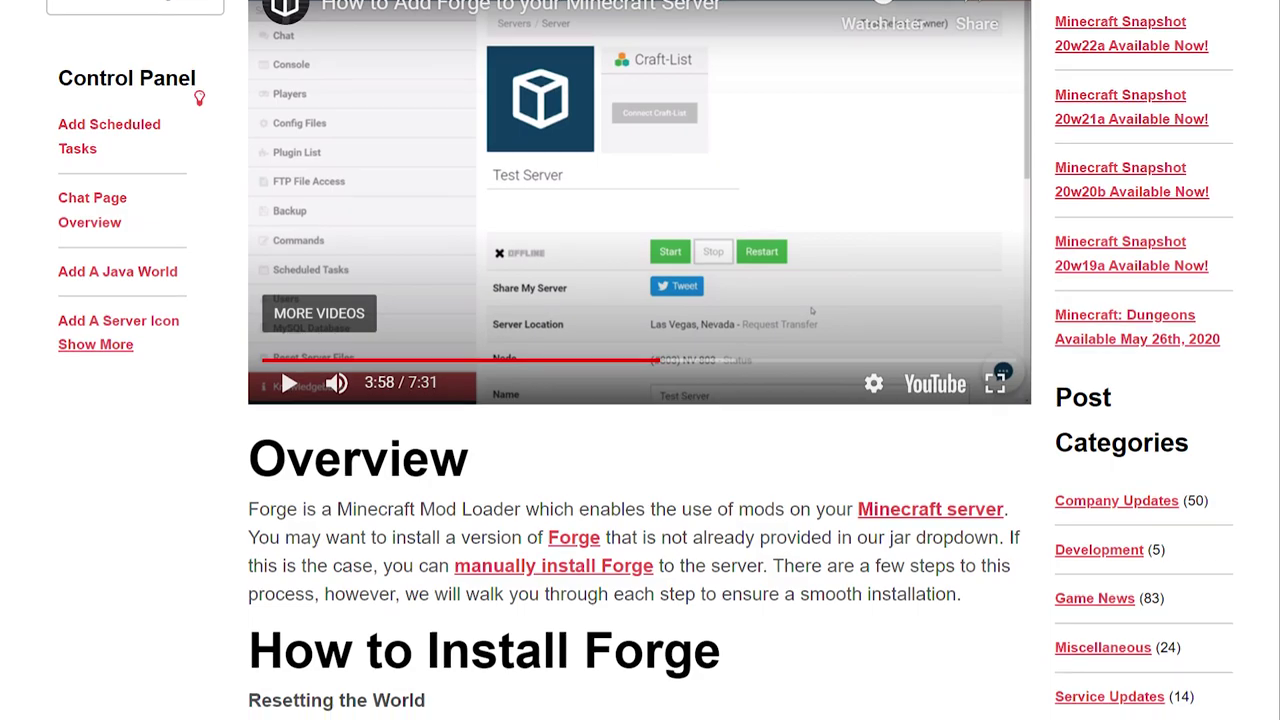
scroll(640, 360, down, 3)
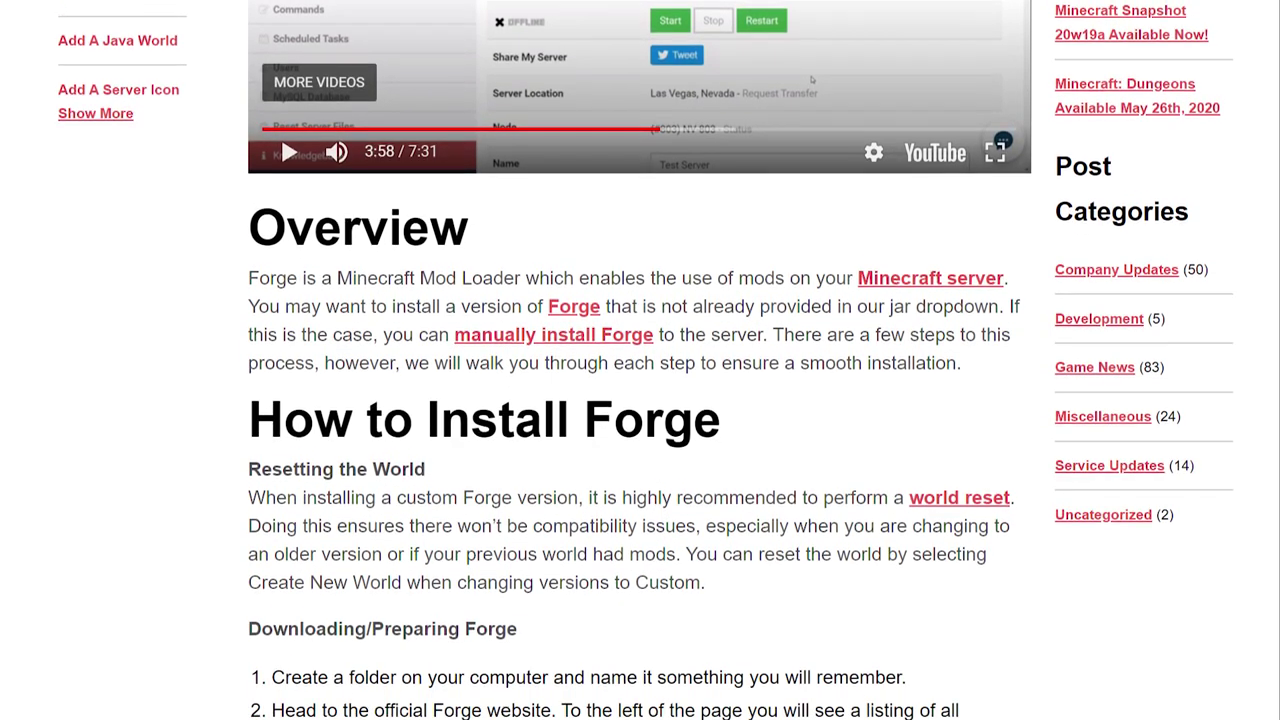
scroll(640, 360, down, 3)
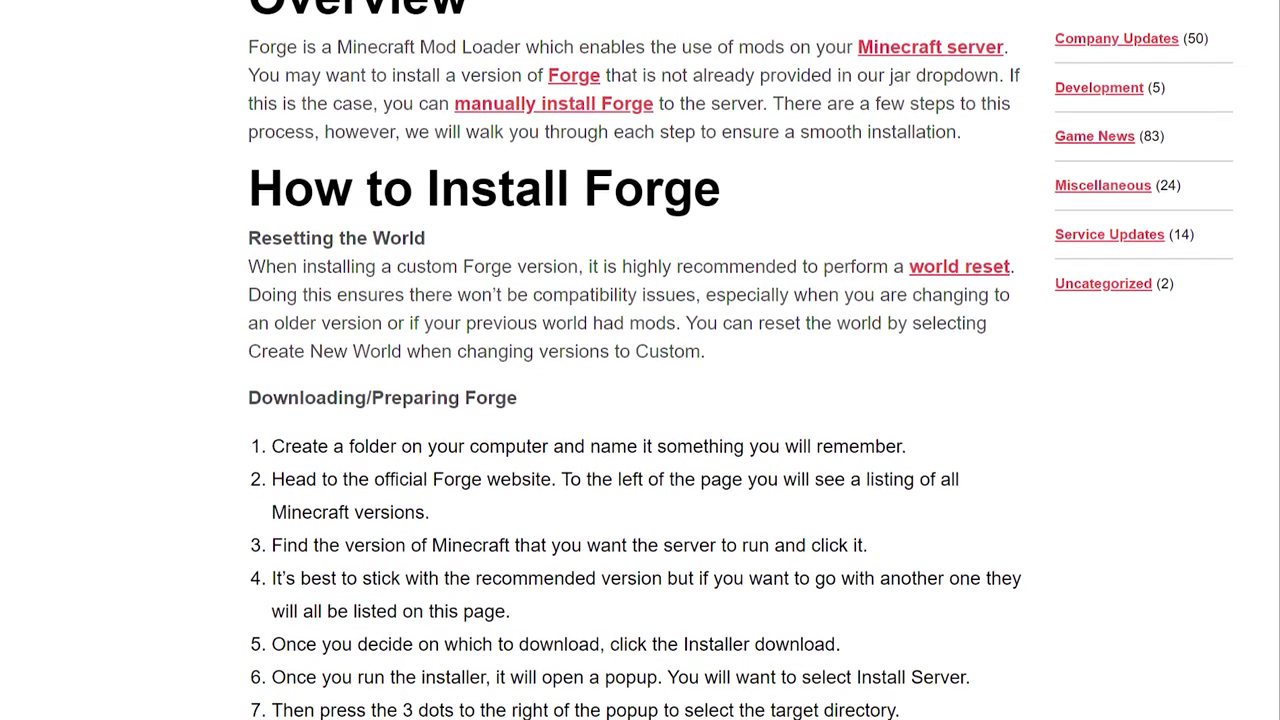
scroll(640, 360, down, 3)
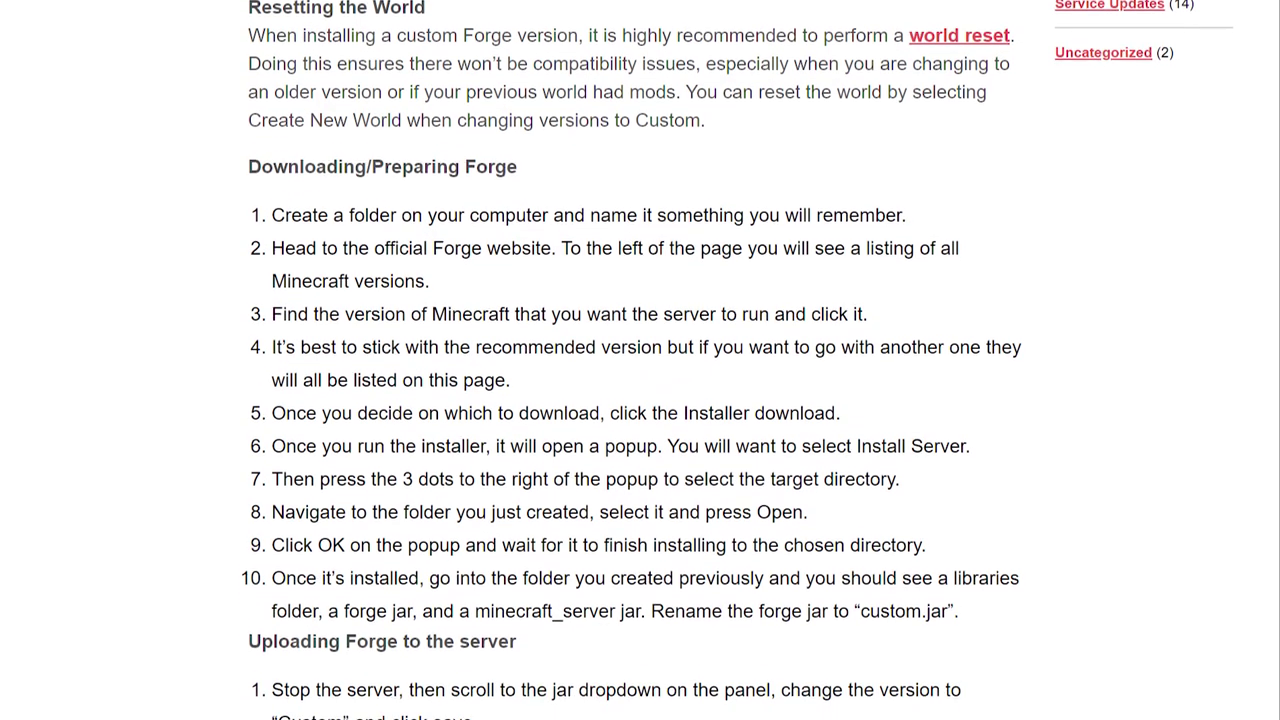
scroll(640, 360, down, 2)
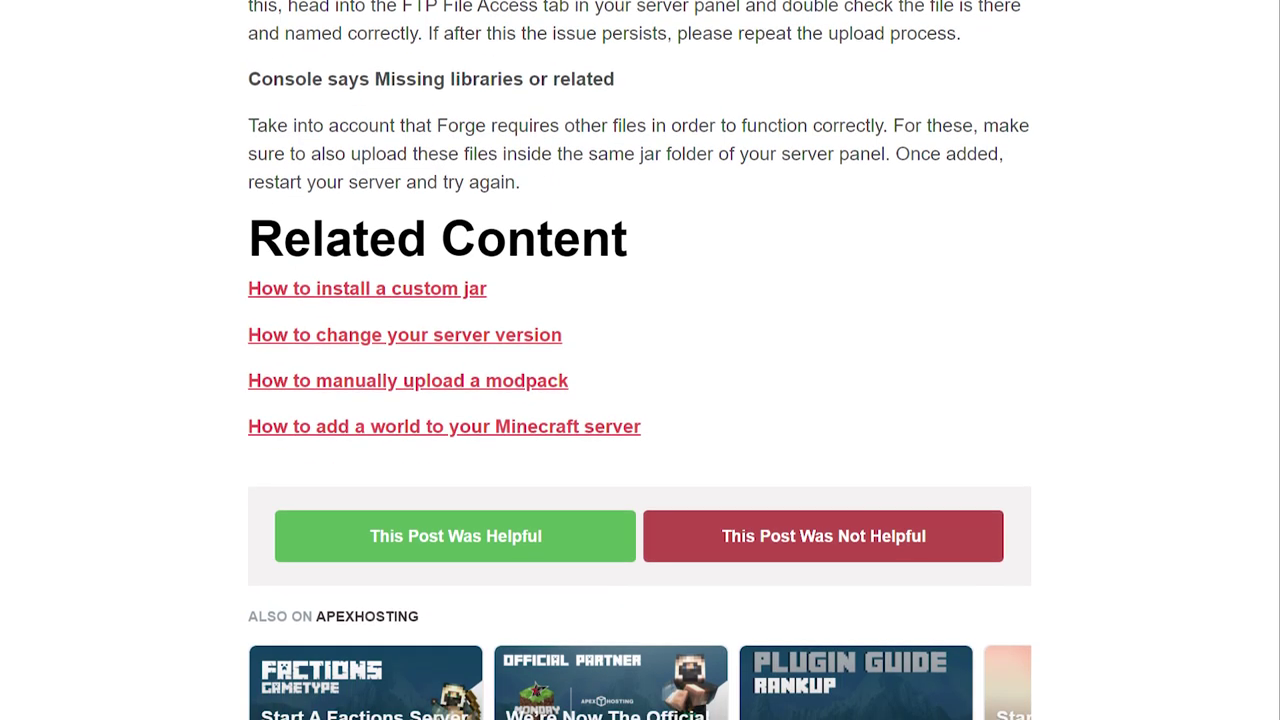
scroll(640, 360, down, 1)
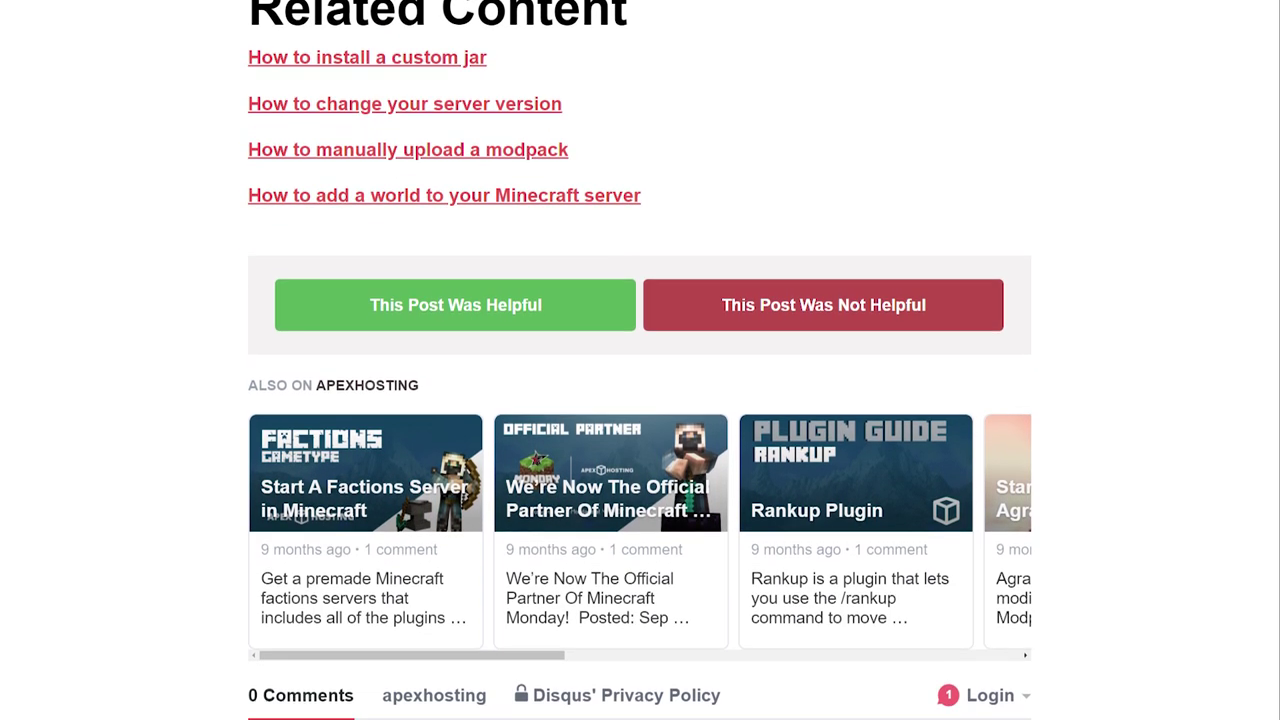
scroll(640, 360, down, 4)
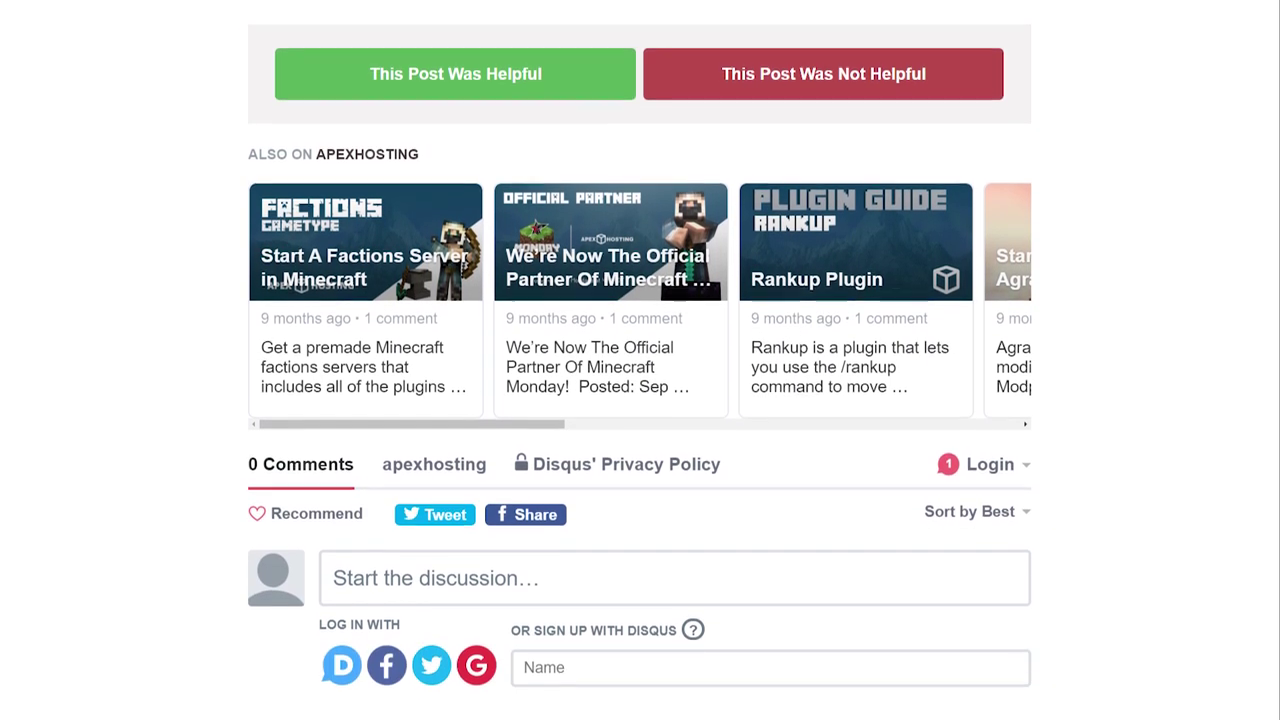
scroll(640, 360, down, 4)
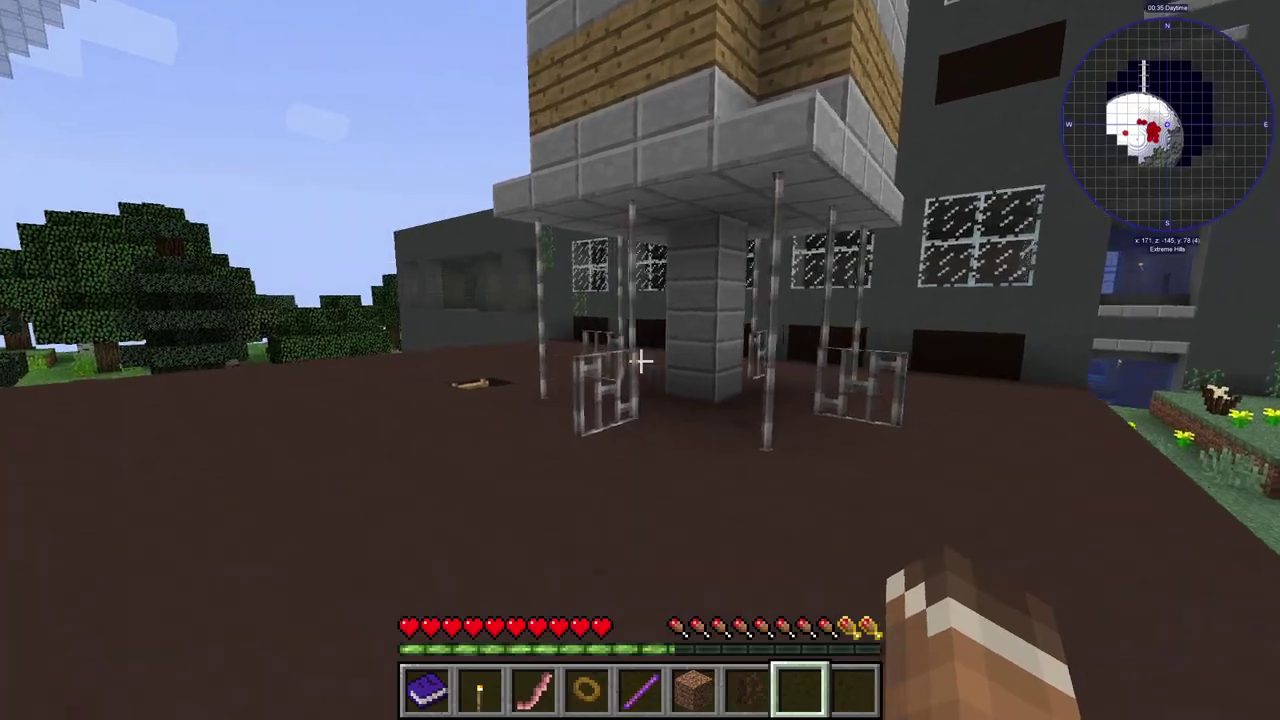
- Walk across the field, climb down the ladder shaft, and approach the glass-pane walls
key(w)
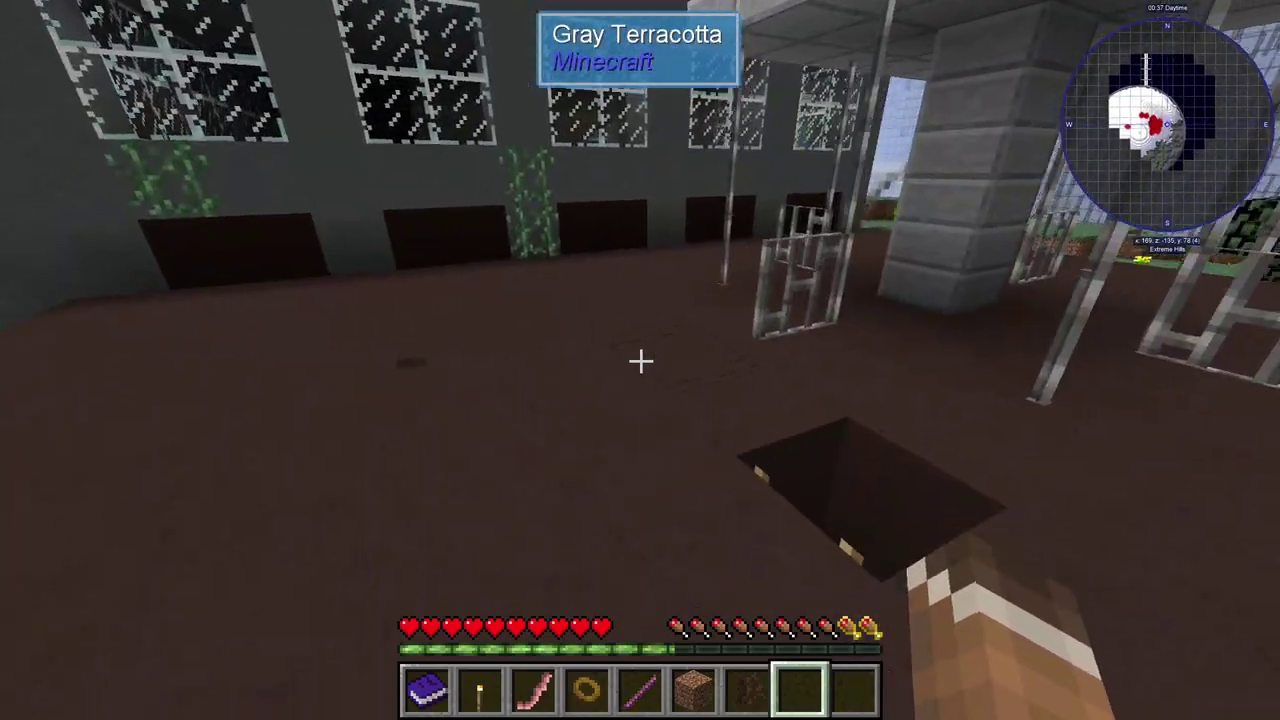
key(w)
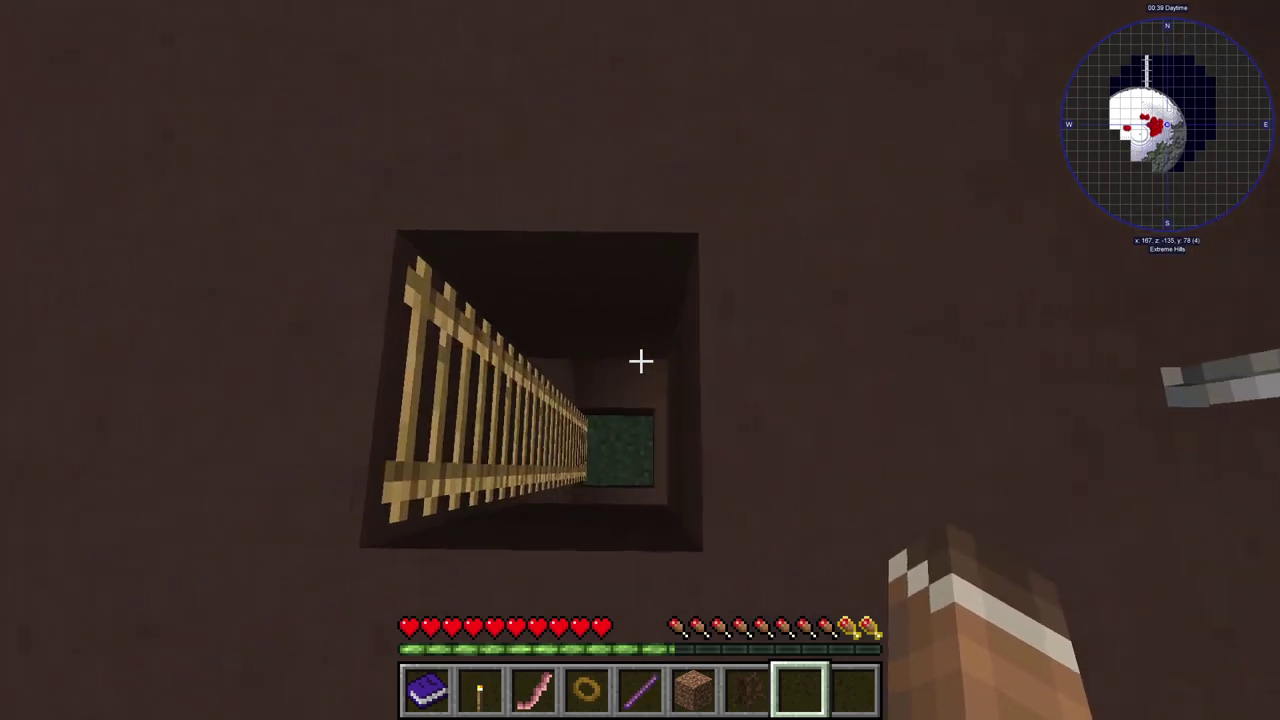
key(w)
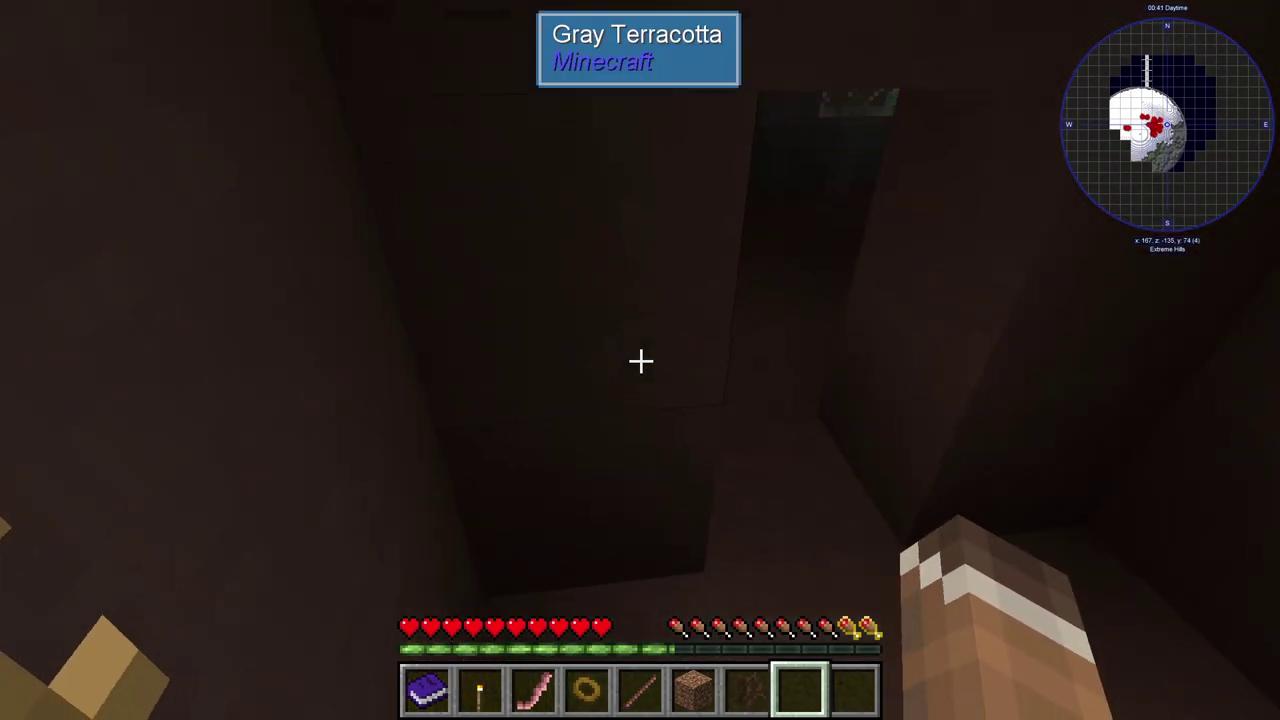
key(w)
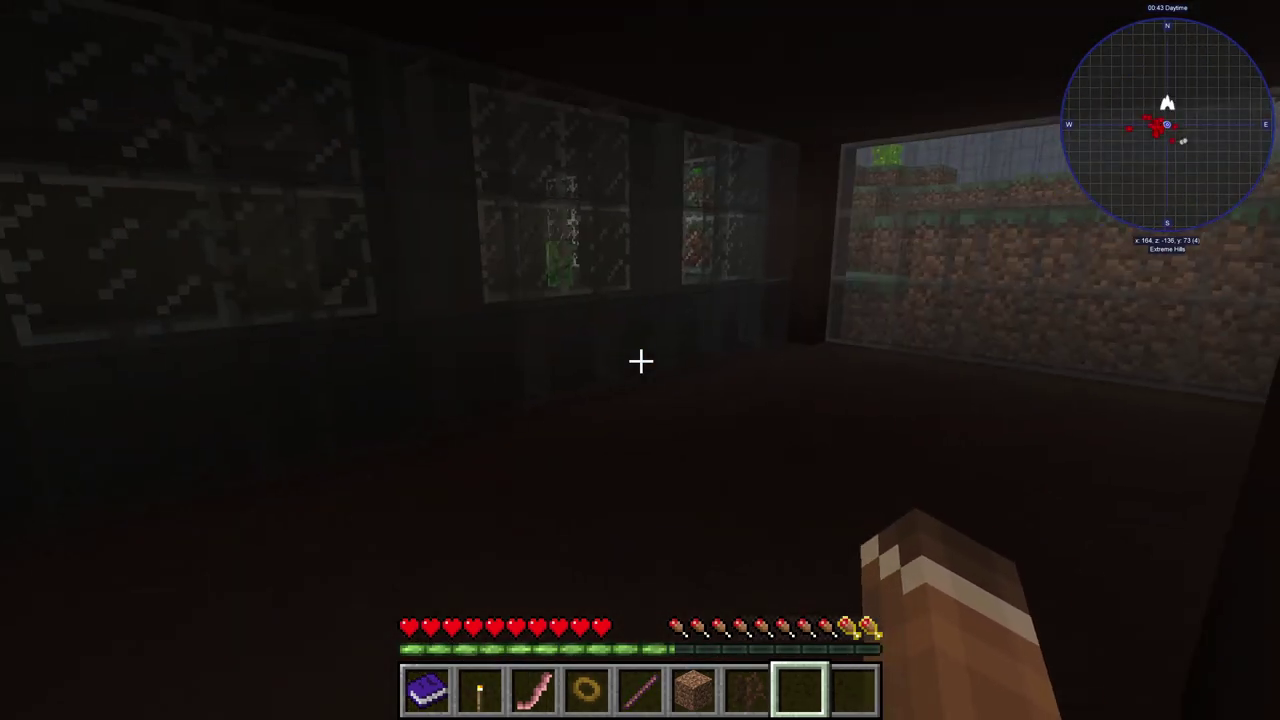
key(w)
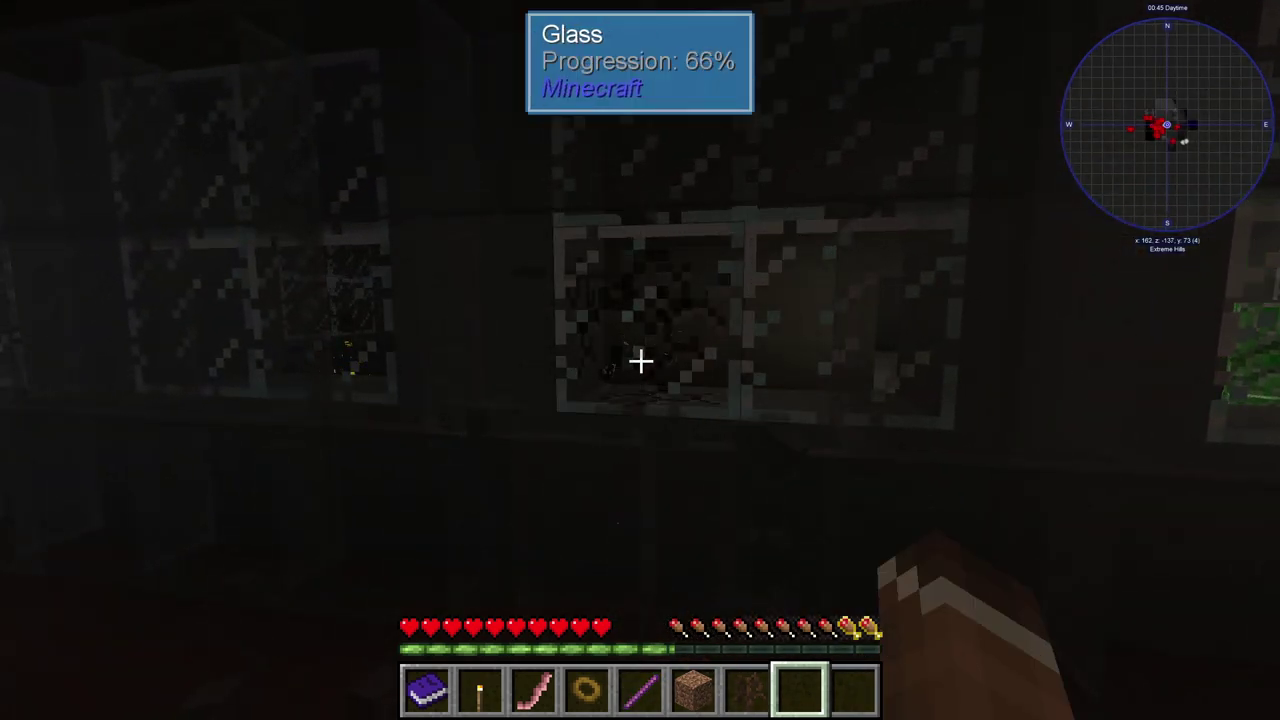
key(w)
- Break several gray stained glass panes, then hit the creeper in the opening
click(640, 360)
click(640, 360)
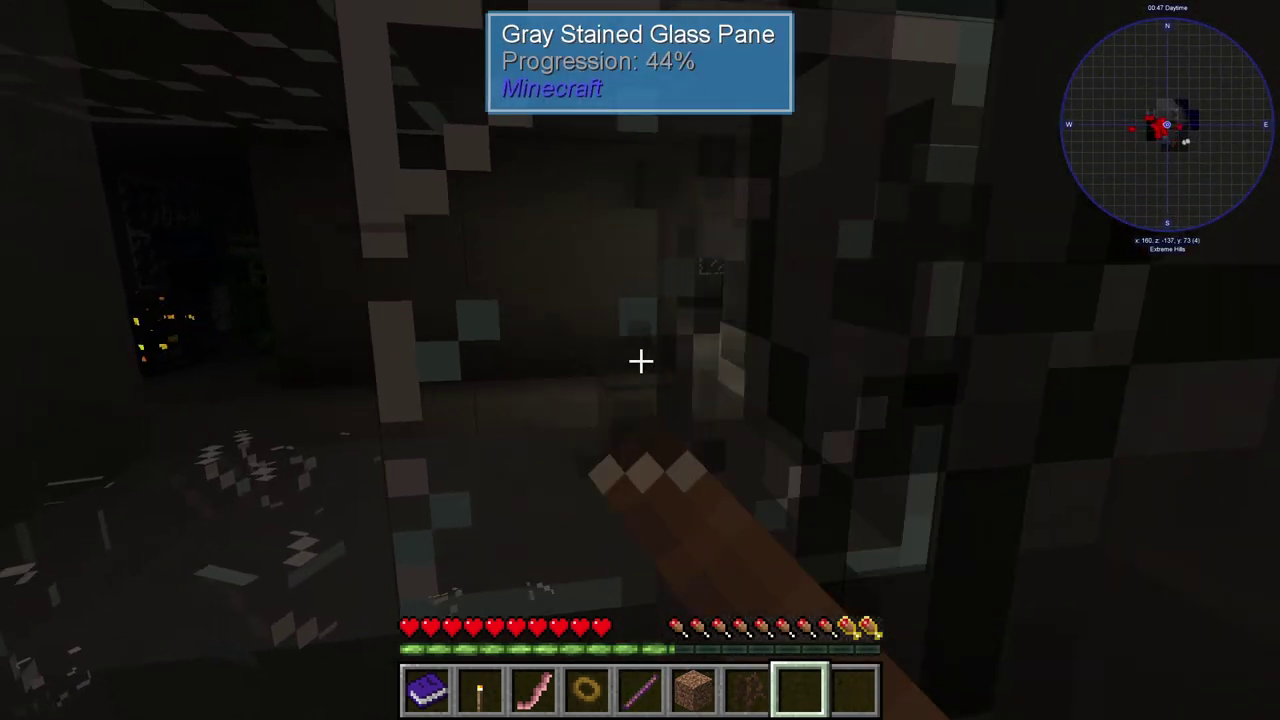
click(640, 360)
click(640, 360)
click(640, 360)
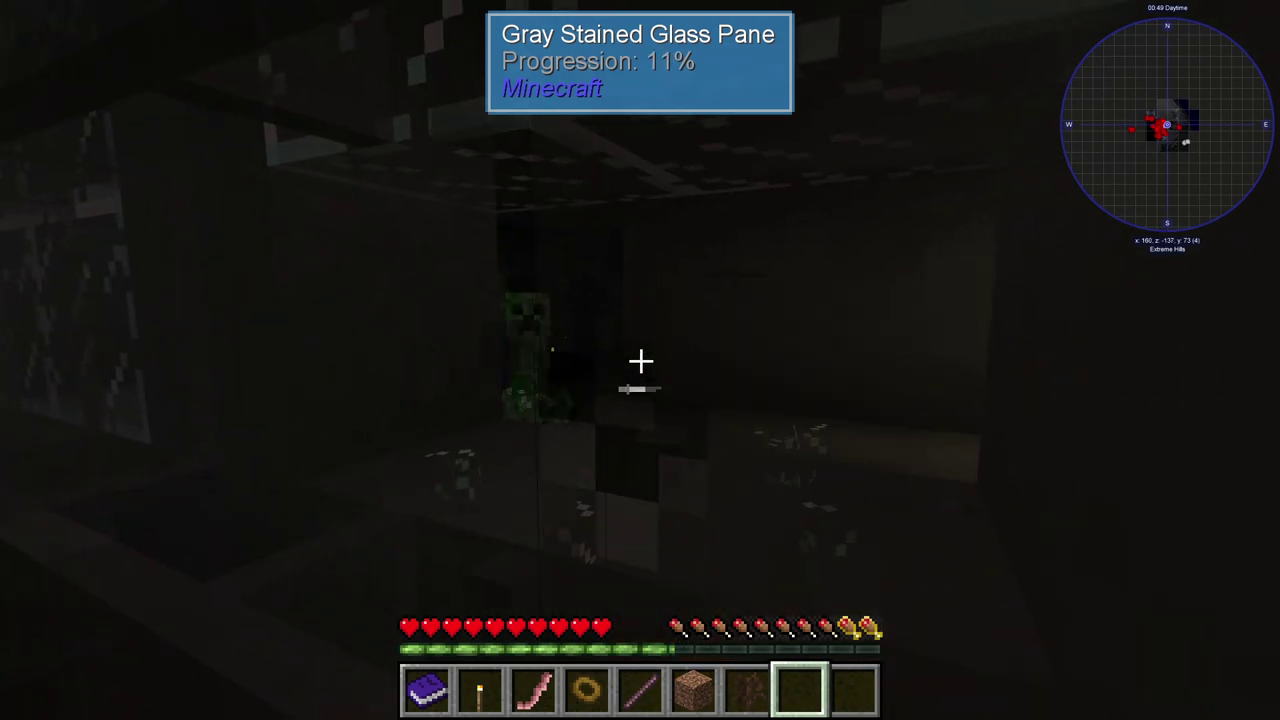
click(640, 360)
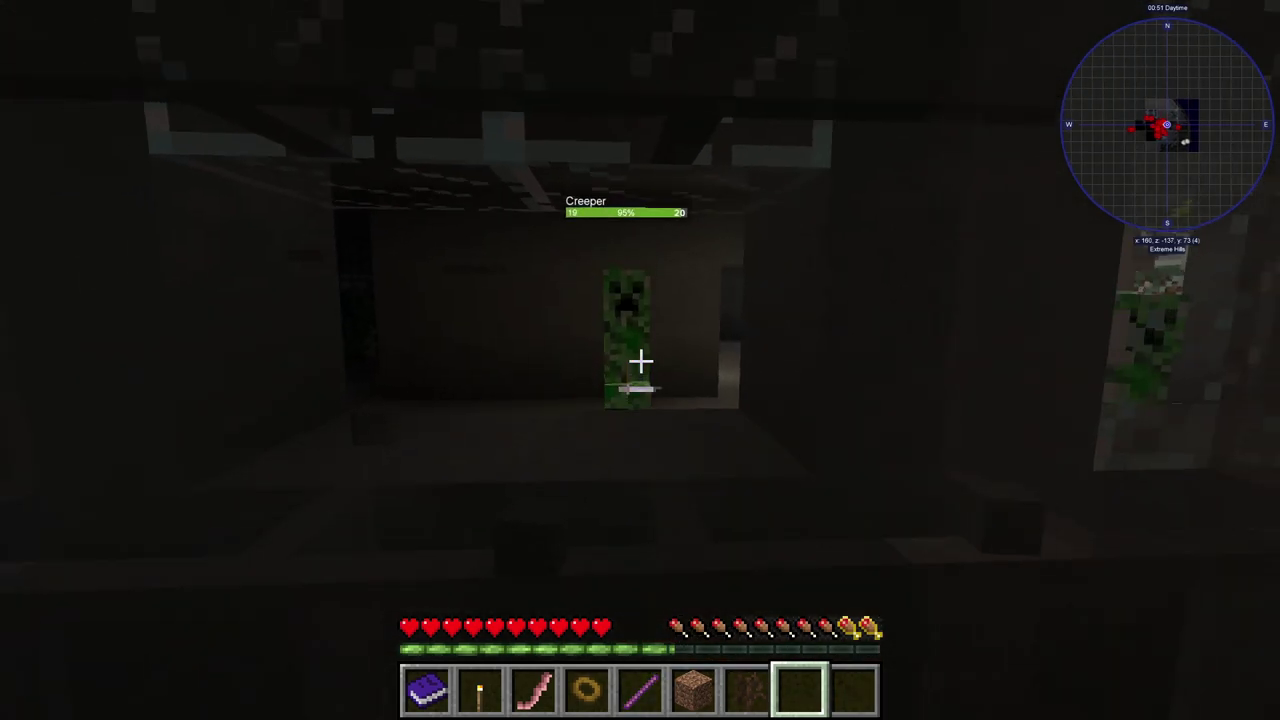